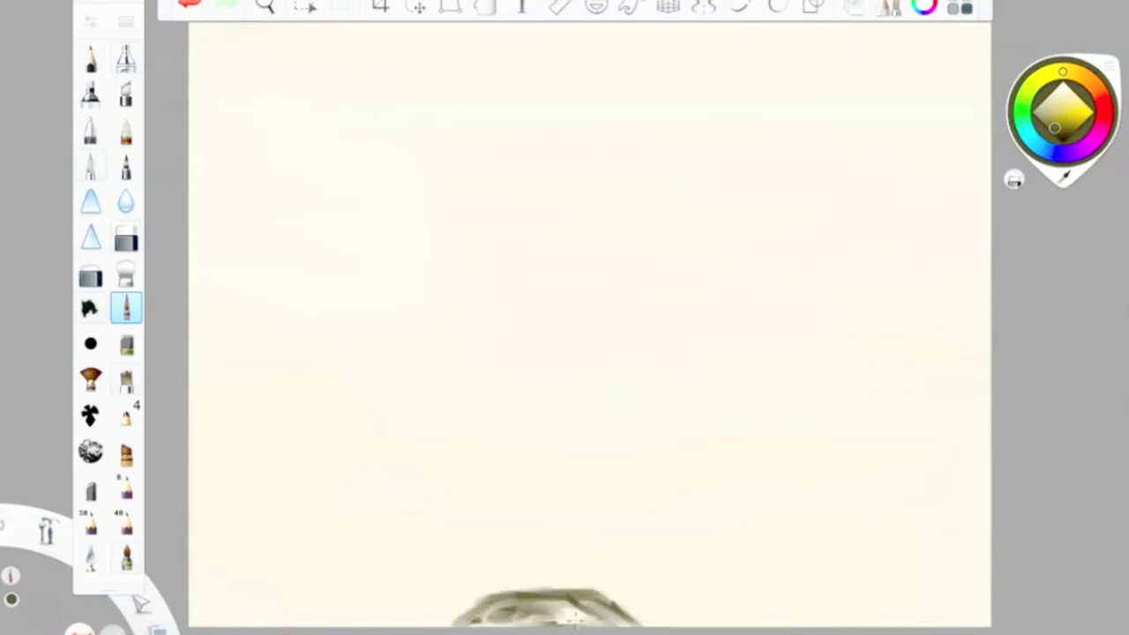
Finish the grey-green mound at the canvas's lower edge and paint two black hooded figures at its left end.
{"action": "left_click_drag", "start_coordinate": [608, 599], "coordinate": [481, 595]}
{"action": "left_click_drag", "start_coordinate": [1055, 126], "coordinate": [1063, 141]}
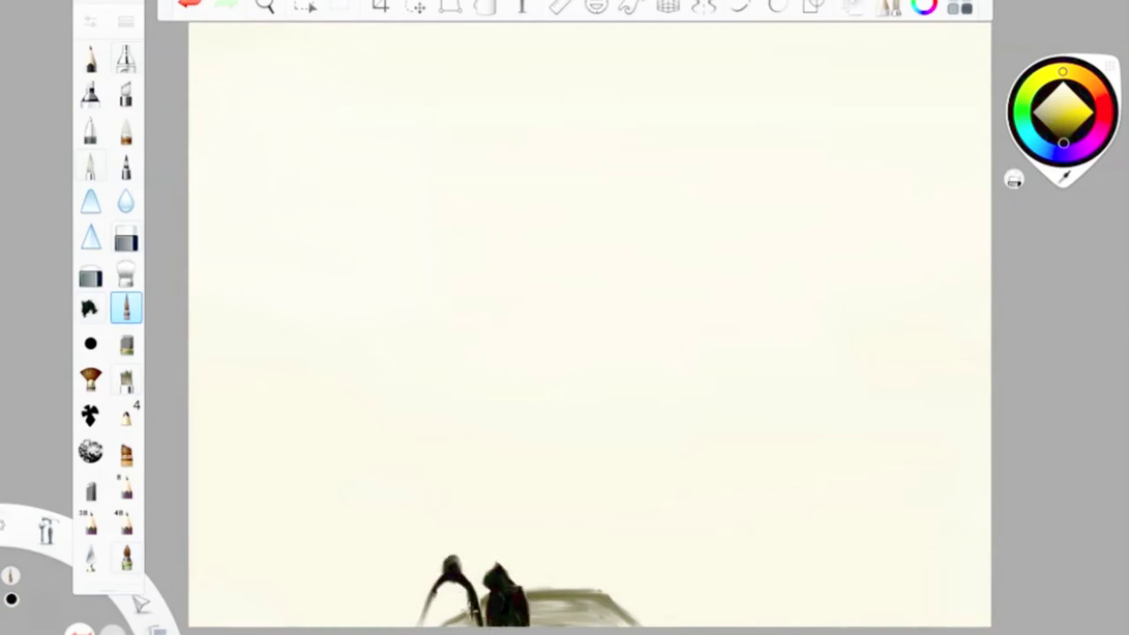
{"action": "mouse_move", "coordinate": [433, 600]}
{"action": "left_mouse_down"}
{"action": "mouse_move", "coordinate": [459, 609]}
{"action": "mouse_move", "coordinate": [430, 621]}
{"action": "mouse_move", "coordinate": [440, 616]}
{"action": "left_mouse_up"}
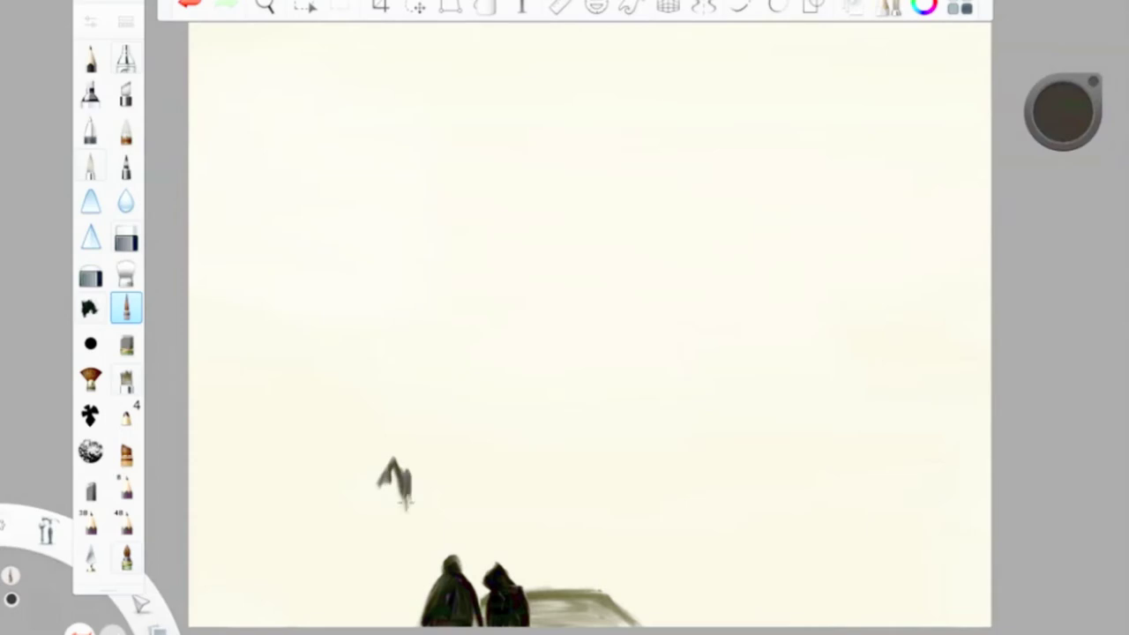
{"action": "left_click_drag", "start_coordinate": [402, 481], "coordinate": [408, 560]}
{"action": "key", "text": "ctrl+z"}
{"action": "key", "text": "ctrl+z"}
Paint a dark grey tower with a pointed top rising behind the two black figures.
{"action": "left_click_drag", "start_coordinate": [457, 503], "coordinate": [466, 565]}
{"action": "key", "text": "ctrl+z"}
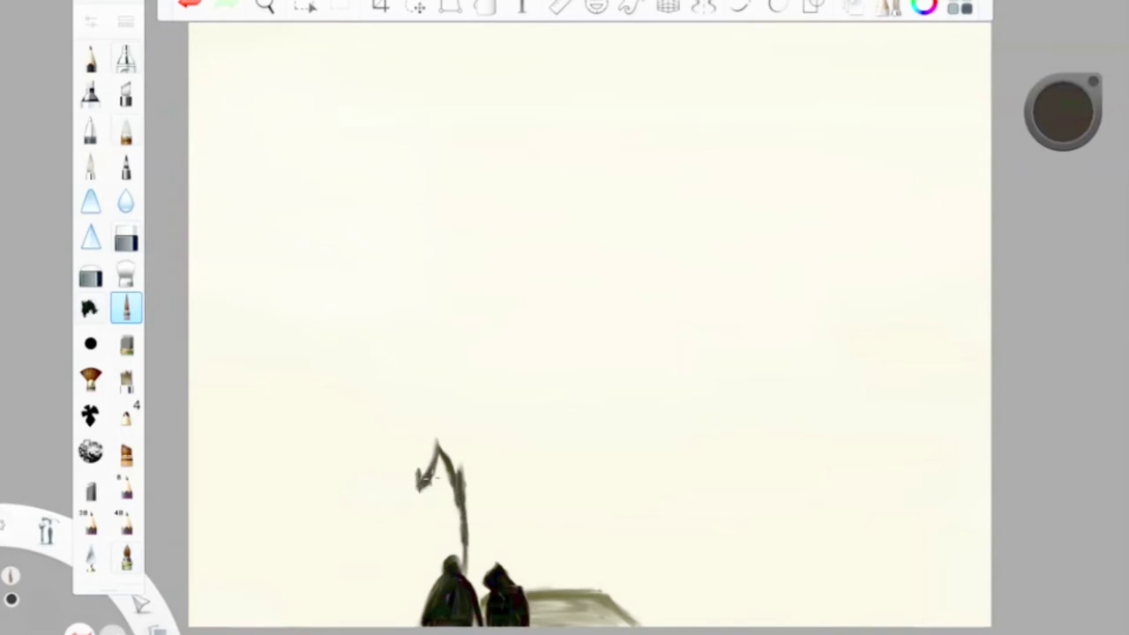
{"action": "left_click", "coordinate": [127, 307]}
{"action": "mouse_move", "coordinate": [446, 494]}
{"action": "left_mouse_down"}
{"action": "mouse_move", "coordinate": [455, 560]}
{"action": "mouse_move", "coordinate": [437, 547]}
{"action": "mouse_move", "coordinate": [449, 564]}
{"action": "mouse_move", "coordinate": [379, 458]}
{"action": "mouse_move", "coordinate": [410, 600]}
{"action": "left_mouse_up"}
Mix a dusky blue and paint a tall building beside the grey tower with long vertical strokes.
{"action": "left_click", "coordinate": [1063, 112]}
{"action": "left_click", "coordinate": [1046, 150]}
{"action": "left_click", "coordinate": [1052, 122]}
{"action": "mouse_move", "coordinate": [392, 483]}
{"action": "left_mouse_down"}
{"action": "mouse_move", "coordinate": [381, 565]}
{"action": "mouse_move", "coordinate": [408, 592]}
{"action": "left_mouse_up"}
{"action": "left_click_drag", "start_coordinate": [410, 507], "coordinate": [416, 602]}
{"action": "left_click_drag", "start_coordinate": [376, 435], "coordinate": [375, 595]}
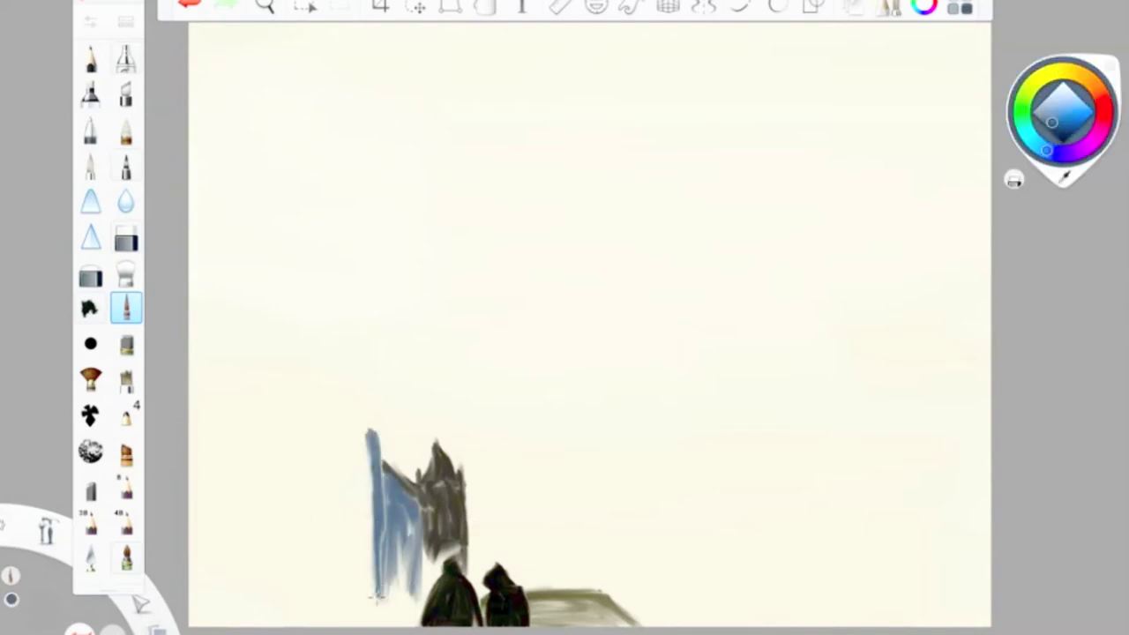
{"action": "left_click_drag", "start_coordinate": [370, 423], "coordinate": [362, 573]}
{"action": "left_click_drag", "start_coordinate": [363, 459], "coordinate": [371, 598]}
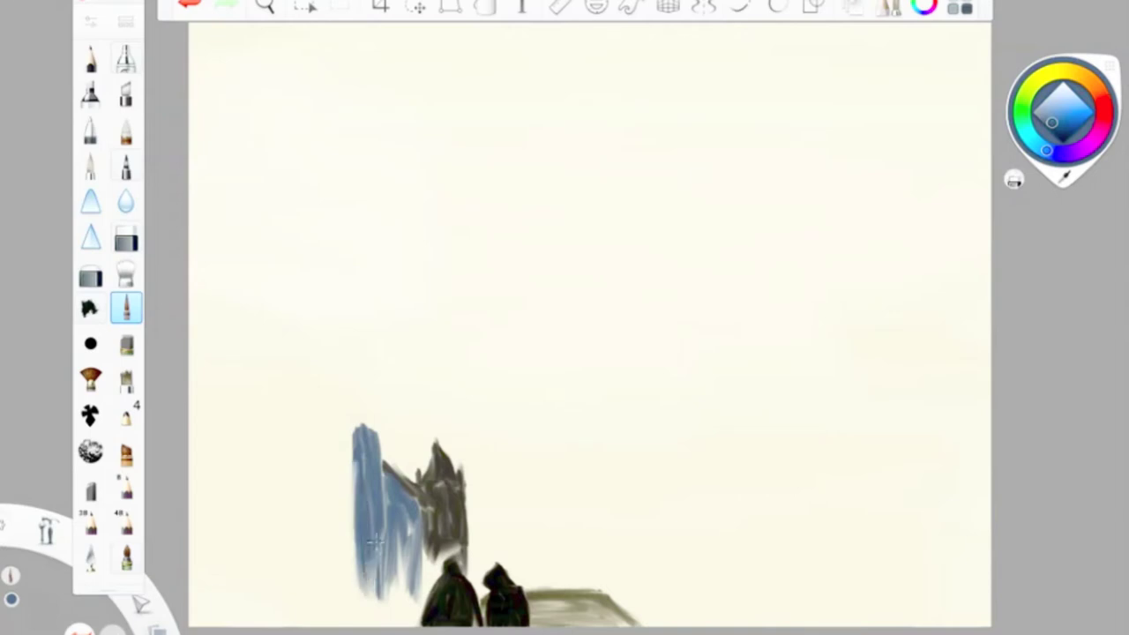
{"action": "left_click_drag", "start_coordinate": [371, 538], "coordinate": [375, 605]}
{"action": "mouse_move", "coordinate": [359, 428]}
{"action": "left_mouse_down"}
{"action": "mouse_move", "coordinate": [312, 451]}
{"action": "mouse_move", "coordinate": [360, 447]}
{"action": "mouse_move", "coordinate": [375, 499]}
{"action": "mouse_move", "coordinate": [362, 453]}
{"action": "mouse_move", "coordinate": [366, 500]}
{"action": "left_mouse_up"}
Lighten the blue and extend the building's roofline and front face to the left.
{"action": "left_click", "coordinate": [1049, 110]}
{"action": "left_click_drag", "start_coordinate": [358, 423], "coordinate": [298, 442]}
{"action": "left_click_drag", "start_coordinate": [351, 436], "coordinate": [339, 587]}
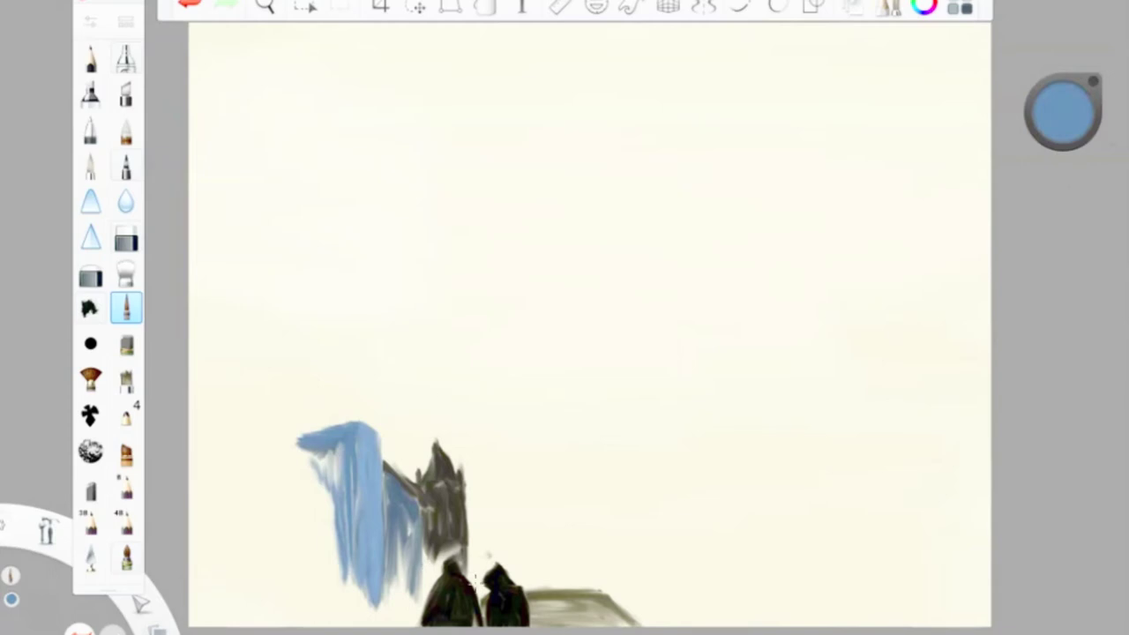
Block in the light blue rooflines of further buildings, rising in steps to the canvas's left edge.
{"action": "left_click_drag", "start_coordinate": [305, 398], "coordinate": [298, 469]}
{"action": "left_click_drag", "start_coordinate": [311, 374], "coordinate": [288, 395]}
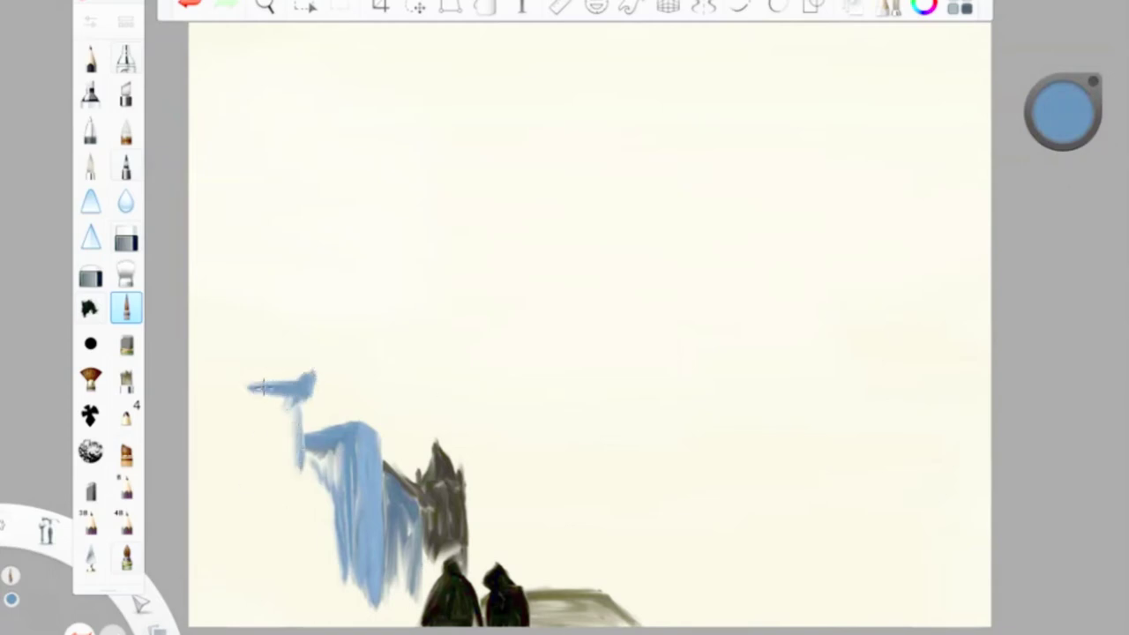
{"action": "left_click_drag", "start_coordinate": [231, 369], "coordinate": [237, 429]}
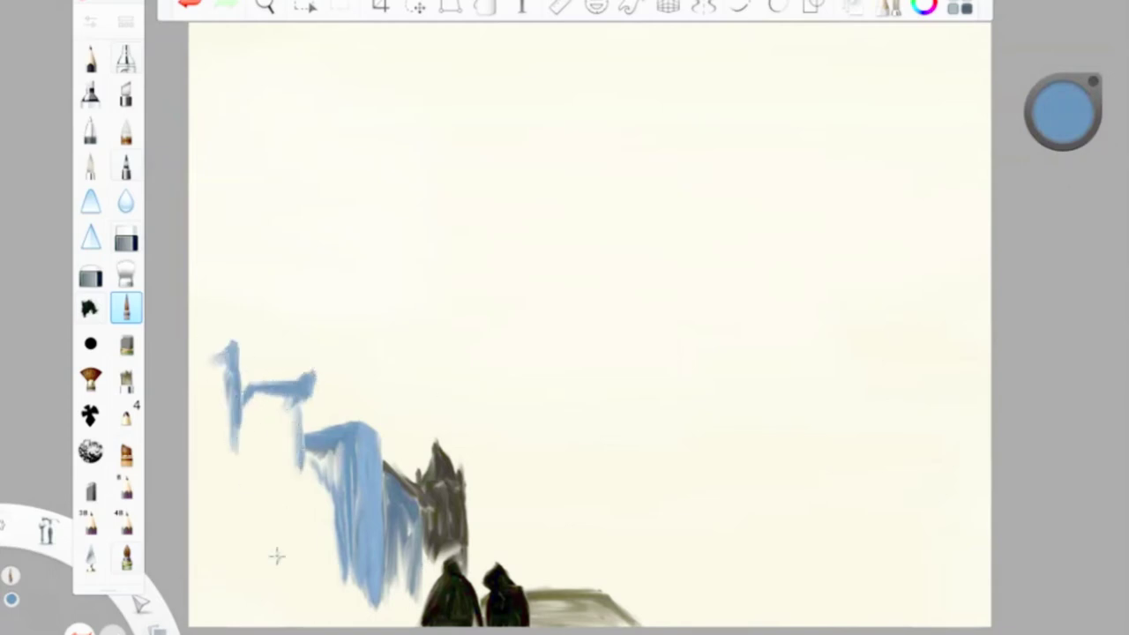
{"action": "mouse_move", "coordinate": [206, 333]}
{"action": "left_mouse_down"}
{"action": "mouse_move", "coordinate": [196, 399]}
{"action": "mouse_move", "coordinate": [237, 446]}
{"action": "left_mouse_up"}
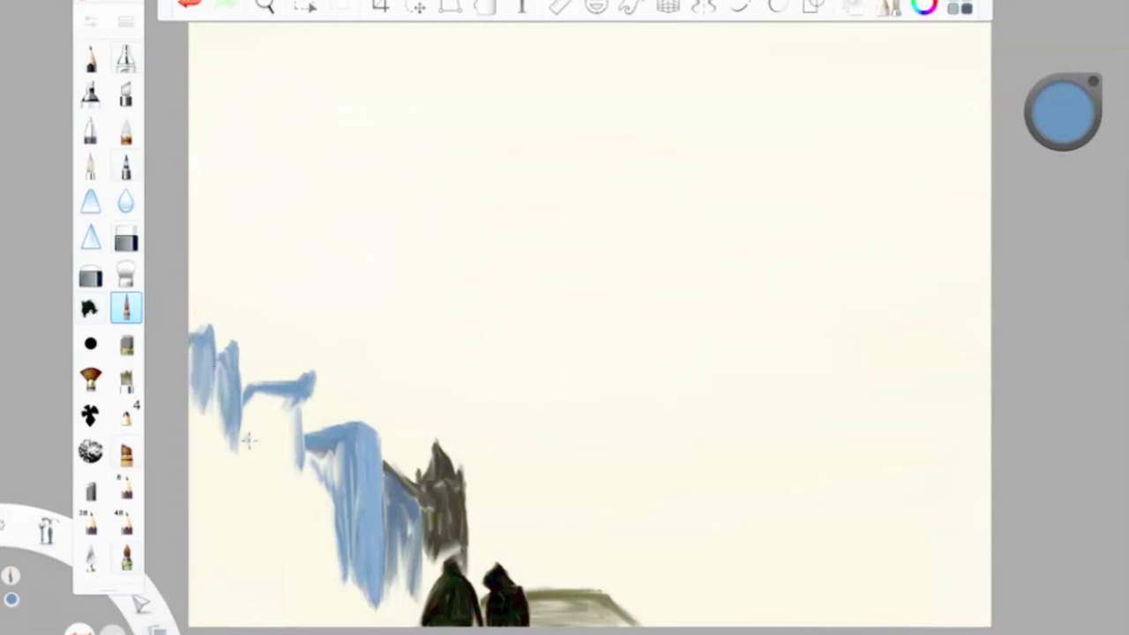
Switch to black and paint a large rounded foreground figure in the canvas's lower left corner.
{"action": "left_click_drag", "start_coordinate": [1061, 143], "coordinate": [1060, 176]}
{"action": "mouse_move", "coordinate": [190, 434]}
{"action": "left_mouse_down"}
{"action": "mouse_move", "coordinate": [222, 450]}
{"action": "mouse_move", "coordinate": [265, 527]}
{"action": "mouse_move", "coordinate": [261, 474]}
{"action": "mouse_move", "coordinate": [274, 610]}
{"action": "mouse_move", "coordinate": [192, 447]}
{"action": "left_mouse_up"}
{"action": "mouse_move", "coordinate": [266, 615]}
{"action": "left_mouse_down"}
{"action": "mouse_move", "coordinate": [194, 445]}
{"action": "mouse_move", "coordinate": [251, 476]}
{"action": "left_mouse_up"}
{"action": "mouse_move", "coordinate": [247, 551]}
{"action": "left_mouse_down"}
{"action": "mouse_move", "coordinate": [221, 449]}
{"action": "mouse_move", "coordinate": [201, 608]}
{"action": "mouse_move", "coordinate": [252, 519]}
{"action": "mouse_move", "coordinate": [238, 493]}
{"action": "mouse_move", "coordinate": [219, 529]}
{"action": "mouse_move", "coordinate": [216, 454]}
{"action": "mouse_move", "coordinate": [275, 617]}
{"action": "left_mouse_up"}
Paint a bright green head on the large black foreground figure.
{"action": "left_click", "coordinate": [1062, 112]}
{"action": "left_click", "coordinate": [1057, 130]}
{"action": "mouse_move", "coordinate": [211, 378]}
{"action": "left_mouse_down"}
{"action": "mouse_move", "coordinate": [196, 401]}
{"action": "mouse_move", "coordinate": [228, 403]}
{"action": "mouse_move", "coordinate": [202, 431]}
{"action": "mouse_move", "coordinate": [232, 379]}
{"action": "mouse_move", "coordinate": [212, 424]}
{"action": "mouse_move", "coordinate": [202, 403]}
{"action": "mouse_move", "coordinate": [207, 437]}
{"action": "left_mouse_up"}
Mix a dark slate blue and fill the spiky building and the wall behind the green-headed figure.
{"action": "left_click", "coordinate": [1063, 112]}
{"action": "mouse_move", "coordinate": [1063, 112]}
{"action": "left_mouse_down"}
{"action": "mouse_move", "coordinate": [1058, 144]}
{"action": "mouse_move", "coordinate": [1076, 114]}
{"action": "left_mouse_up"}
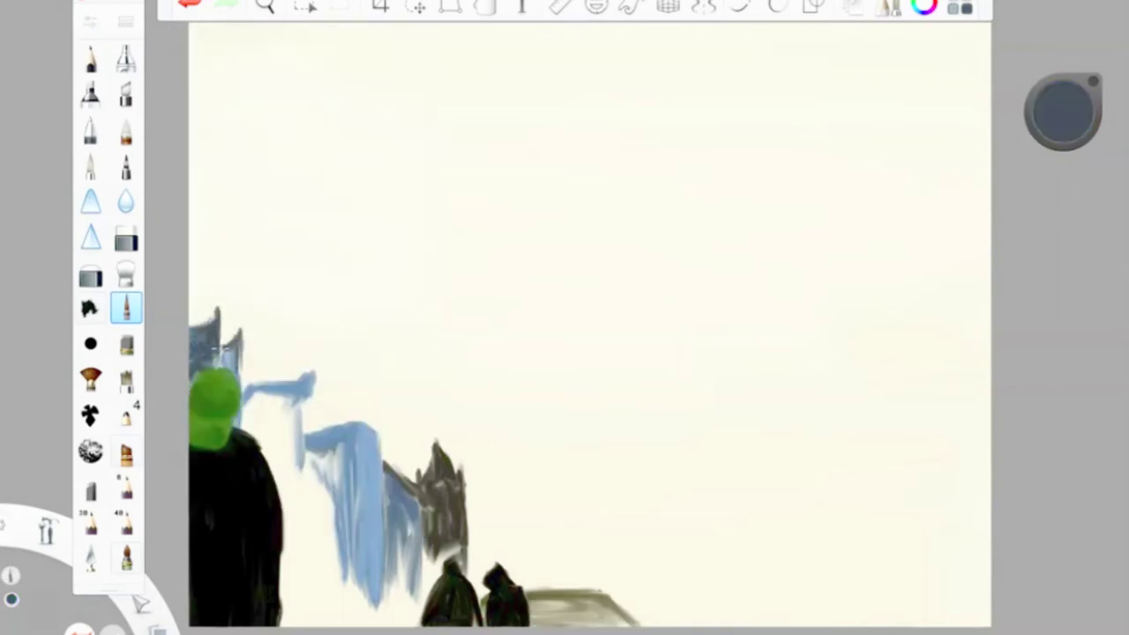
{"action": "left_click_drag", "start_coordinate": [298, 402], "coordinate": [300, 538]}
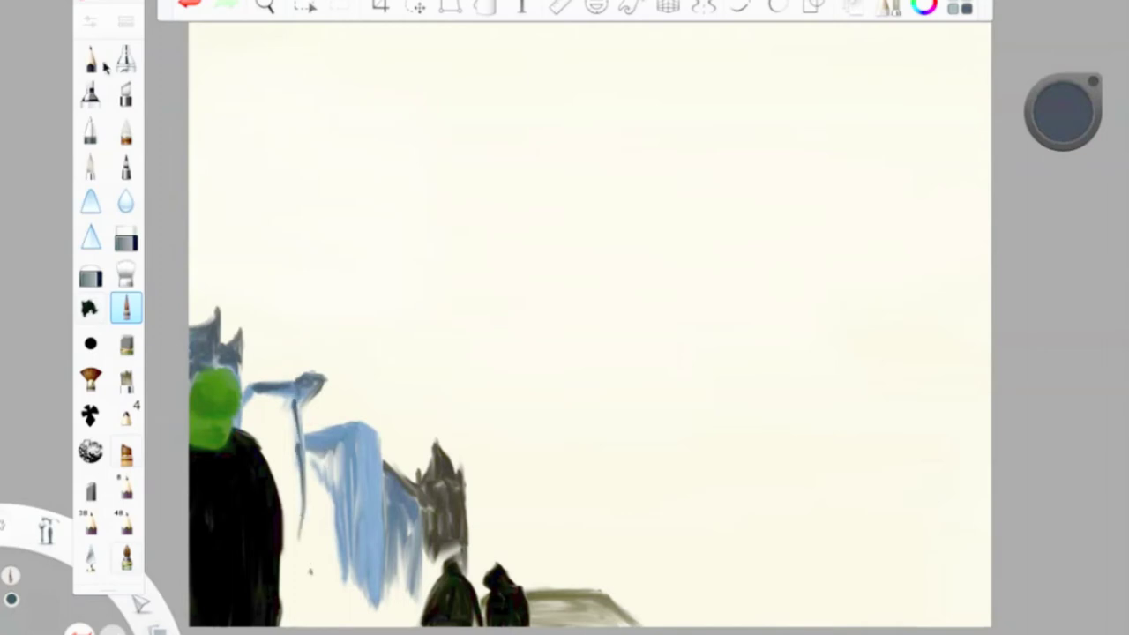
{"action": "mouse_move", "coordinate": [287, 392]}
{"action": "left_mouse_down"}
{"action": "mouse_move", "coordinate": [247, 441]}
{"action": "mouse_move", "coordinate": [265, 467]}
{"action": "mouse_move", "coordinate": [265, 529]}
{"action": "mouse_move", "coordinate": [300, 622]}
{"action": "left_mouse_up"}
{"action": "left_click_drag", "start_coordinate": [291, 521], "coordinate": [299, 615]}
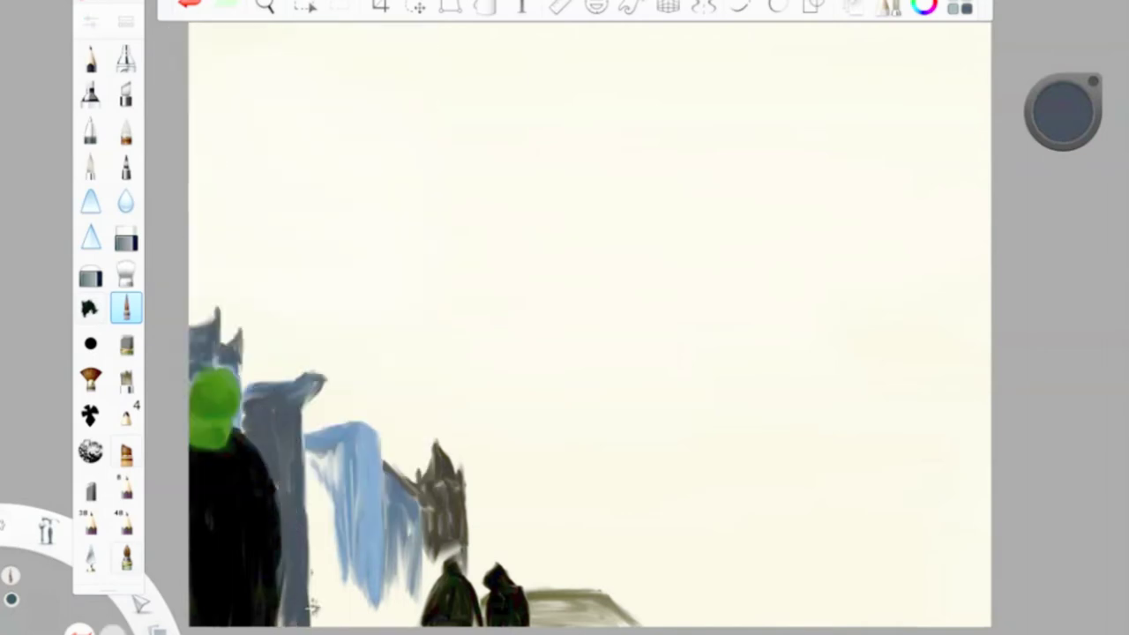
Fill the left face of the tall blue building down to the canvas's lower edge.
{"action": "left_click_drag", "start_coordinate": [1063, 113], "coordinate": [1068, 107]}
{"action": "mouse_move", "coordinate": [309, 441]}
{"action": "left_mouse_down"}
{"action": "mouse_move", "coordinate": [310, 582]}
{"action": "mouse_move", "coordinate": [344, 622]}
{"action": "left_mouse_up"}
{"action": "left_click_drag", "start_coordinate": [330, 481], "coordinate": [338, 545]}
{"action": "left_click_drag", "start_coordinate": [306, 507], "coordinate": [308, 621]}
{"action": "left_click_drag", "start_coordinate": [344, 428], "coordinate": [328, 622]}
Fill the blue building's right face and the narrow building beside it in lighter blue down to the canvas's edge.
{"action": "left_click_drag", "start_coordinate": [1063, 113], "coordinate": [1058, 106]}
{"action": "mouse_move", "coordinate": [357, 428]}
{"action": "left_mouse_down"}
{"action": "mouse_move", "coordinate": [374, 608]}
{"action": "mouse_move", "coordinate": [363, 599]}
{"action": "left_mouse_up"}
{"action": "left_click_drag", "start_coordinate": [392, 556], "coordinate": [370, 626]}
{"action": "left_click_drag", "start_coordinate": [360, 484], "coordinate": [358, 626]}
{"action": "mouse_move", "coordinate": [374, 428]}
{"action": "left_mouse_down"}
{"action": "mouse_move", "coordinate": [370, 520]}
{"action": "mouse_move", "coordinate": [415, 622]}
{"action": "left_mouse_up"}
{"action": "left_click_drag", "start_coordinate": [402, 530], "coordinate": [397, 626]}
{"action": "left_click_drag", "start_coordinate": [414, 561], "coordinate": [410, 626]}
Define the blue buildings' corners and roof edge with thin dark lines and a light roof highlight.
{"action": "mouse_move", "coordinate": [404, 540]}
{"action": "left_mouse_down"}
{"action": "mouse_move", "coordinate": [402, 624]}
{"action": "mouse_move", "coordinate": [389, 494]}
{"action": "left_mouse_up"}
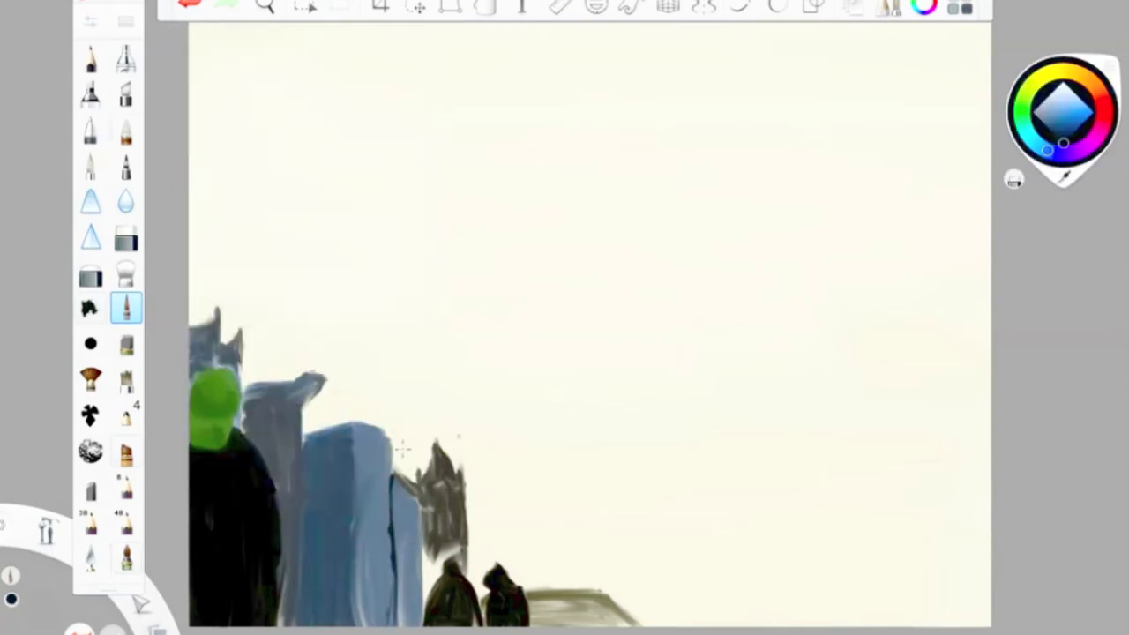
{"action": "left_click_drag", "start_coordinate": [1063, 142], "coordinate": [1058, 129]}
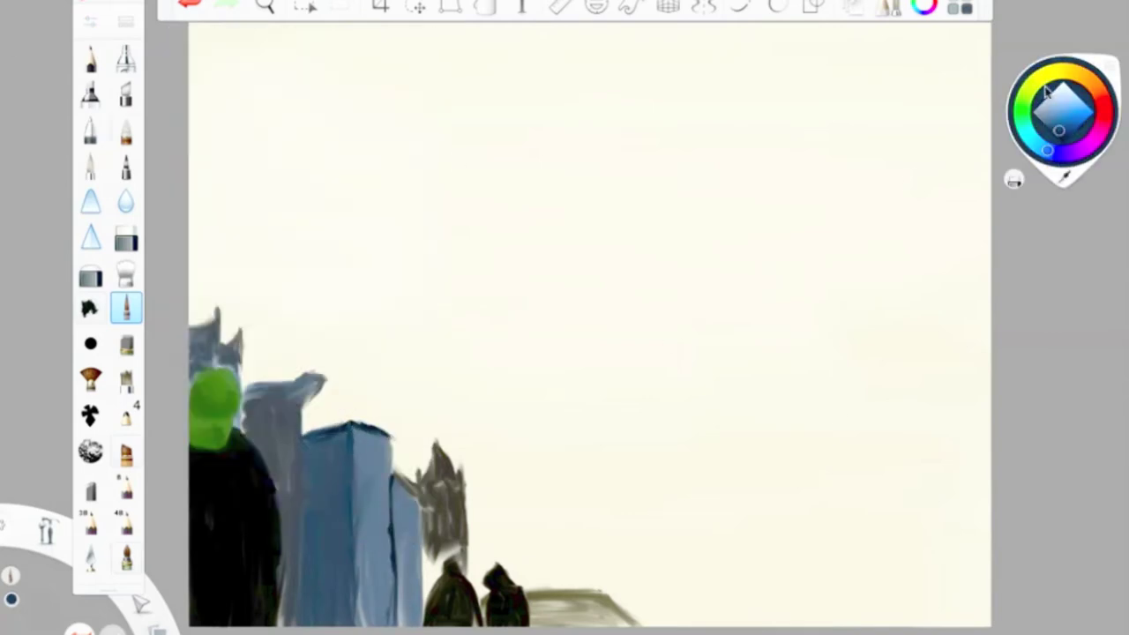
{"action": "left_click_drag", "start_coordinate": [1041, 114], "coordinate": [507, 608]}
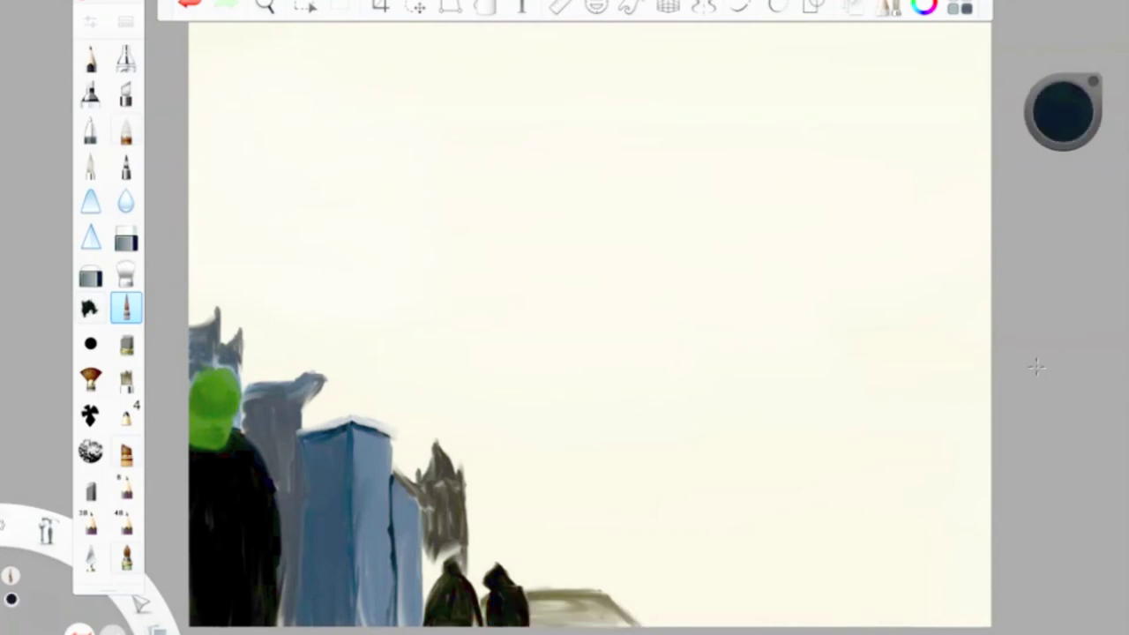
{"action": "key", "text": "ctrl+z"}
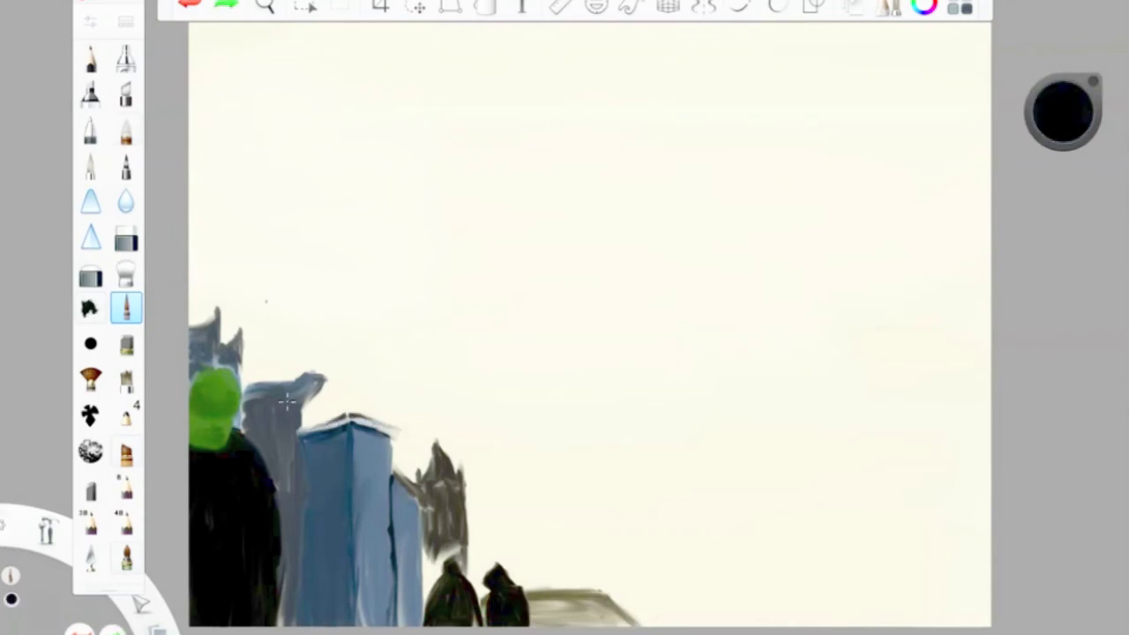
Paint a black curved street lamp in front of the blue building and fill the neighbouring tower with solid grey-brown.
{"action": "left_click_drag", "start_coordinate": [326, 626], "coordinate": [325, 402]}
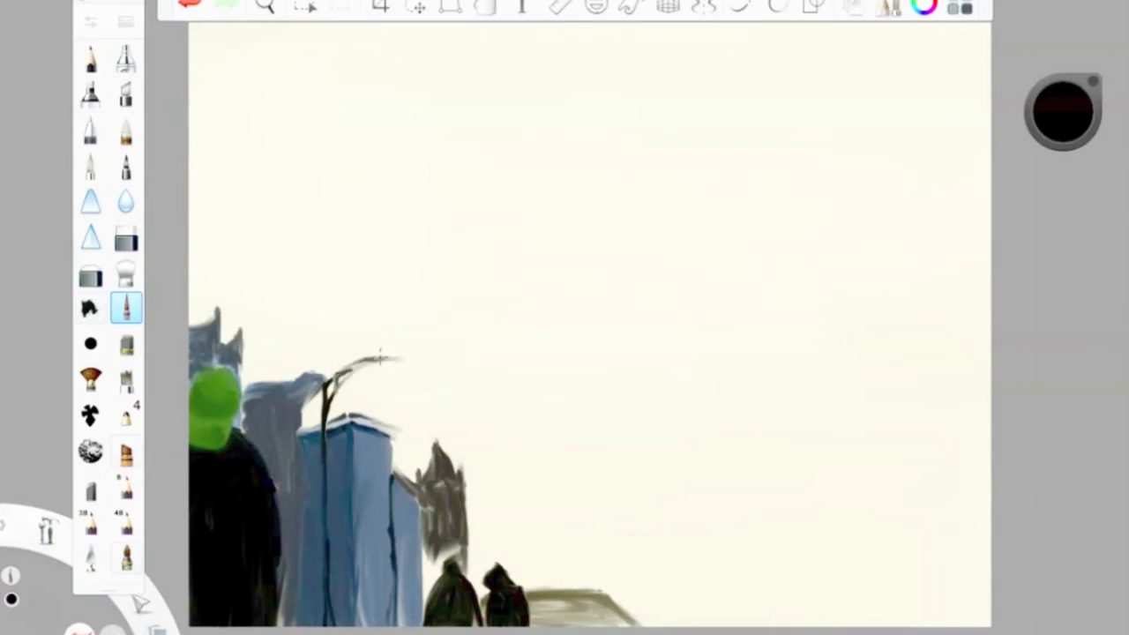
{"action": "mouse_move", "coordinate": [1063, 112]}
{"action": "left_mouse_down"}
{"action": "mouse_move", "coordinate": [441, 494]}
{"action": "mouse_move", "coordinate": [422, 599]}
{"action": "left_mouse_up"}
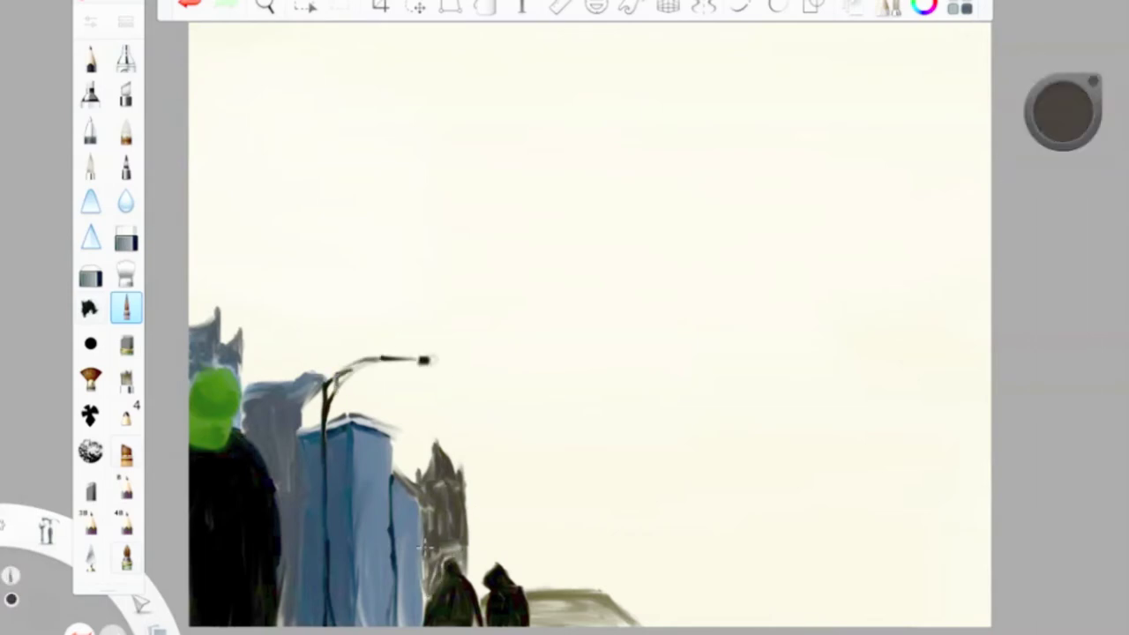
{"action": "left_click_drag", "start_coordinate": [459, 477], "coordinate": [432, 582]}
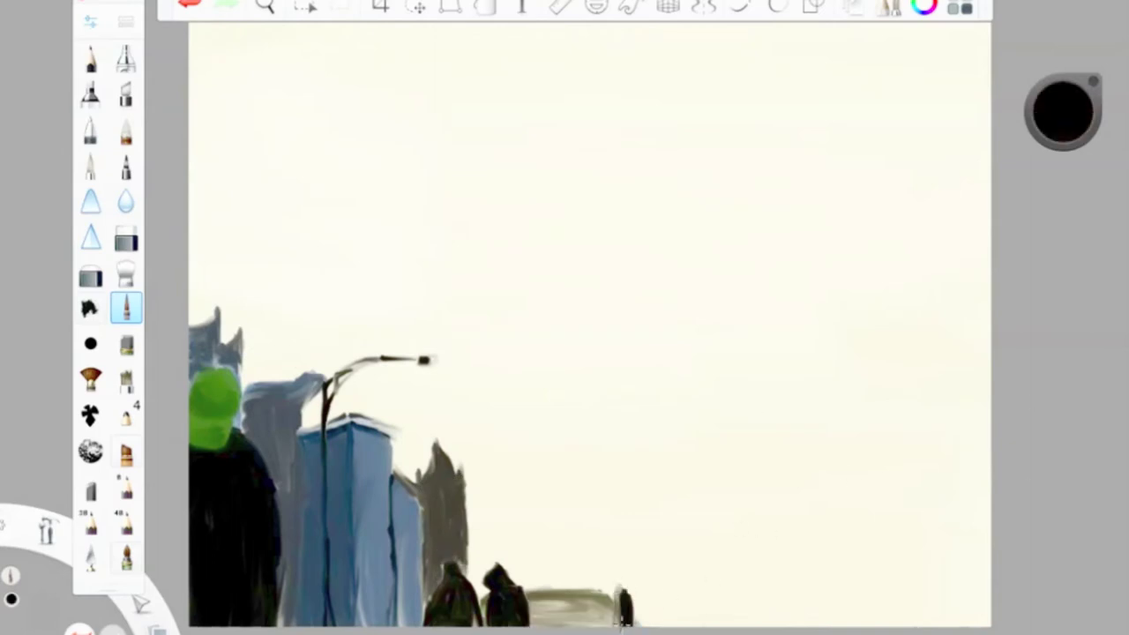
Paint a third black figure at the mound's right end and widen the large green-headed figure's body.
{"action": "left_click_drag", "start_coordinate": [642, 618], "coordinate": [668, 600]}
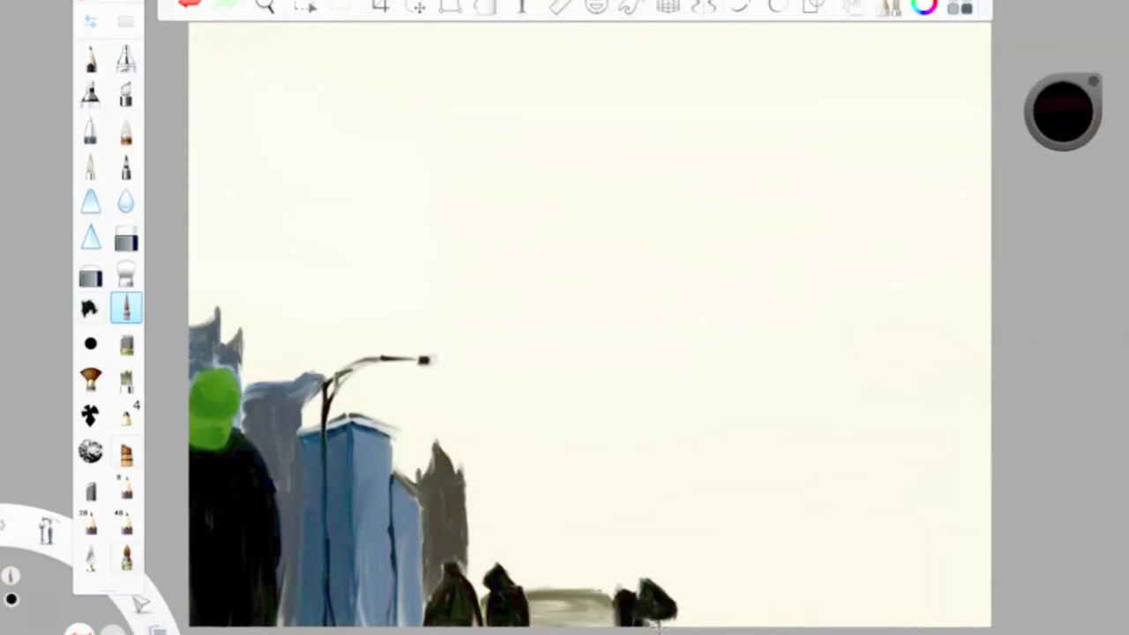
{"action": "left_click_drag", "start_coordinate": [628, 561], "coordinate": [632, 596]}
{"action": "mouse_move", "coordinate": [237, 436]}
{"action": "left_mouse_down"}
{"action": "mouse_move", "coordinate": [284, 582]}
{"action": "mouse_move", "coordinate": [284, 628]}
{"action": "left_mouse_up"}
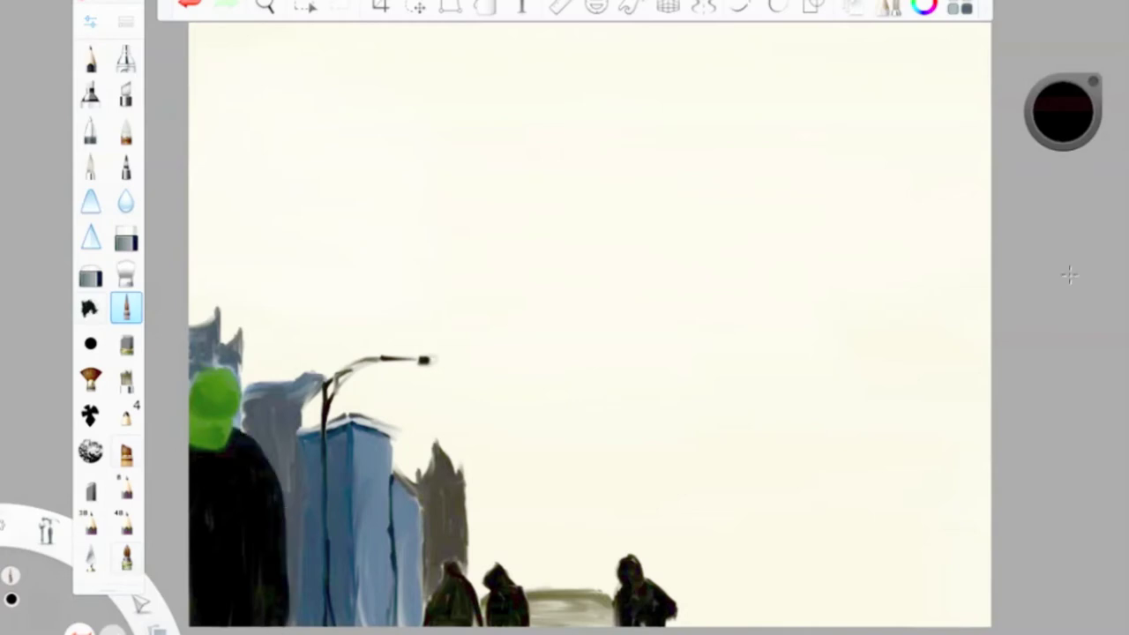
Sample existing colours to touch up the grey-green mound with its right-hand figure and smooth the grey tower's face.
{"action": "left_click", "coordinate": [540, 609], "text": "alt"}
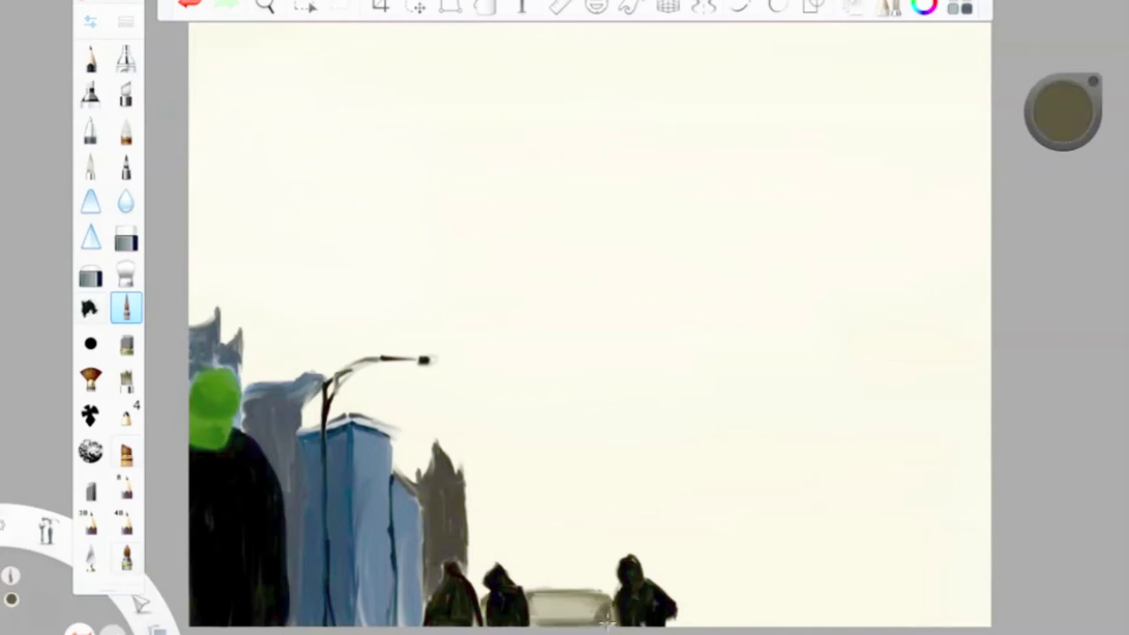
{"action": "left_click", "coordinate": [644, 613], "text": "alt"}
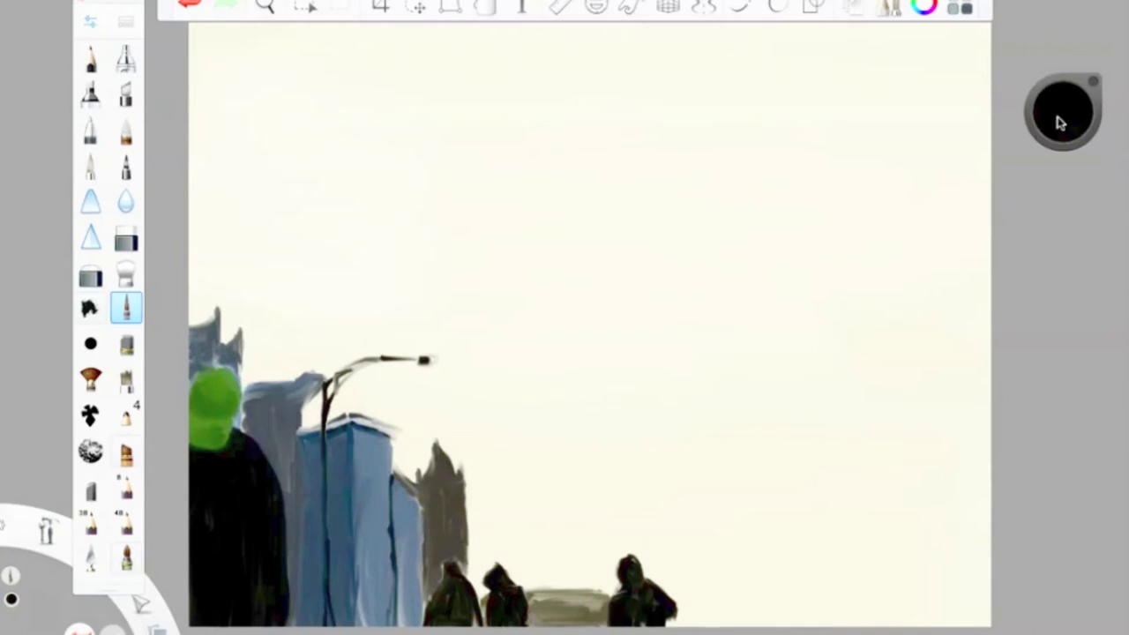
{"action": "left_click", "coordinate": [445, 493], "text": "alt"}
{"action": "left_click_drag", "start_coordinate": [449, 465], "coordinate": [451, 543]}
{"action": "left_click_drag", "start_coordinate": [436, 441], "coordinate": [441, 573]}
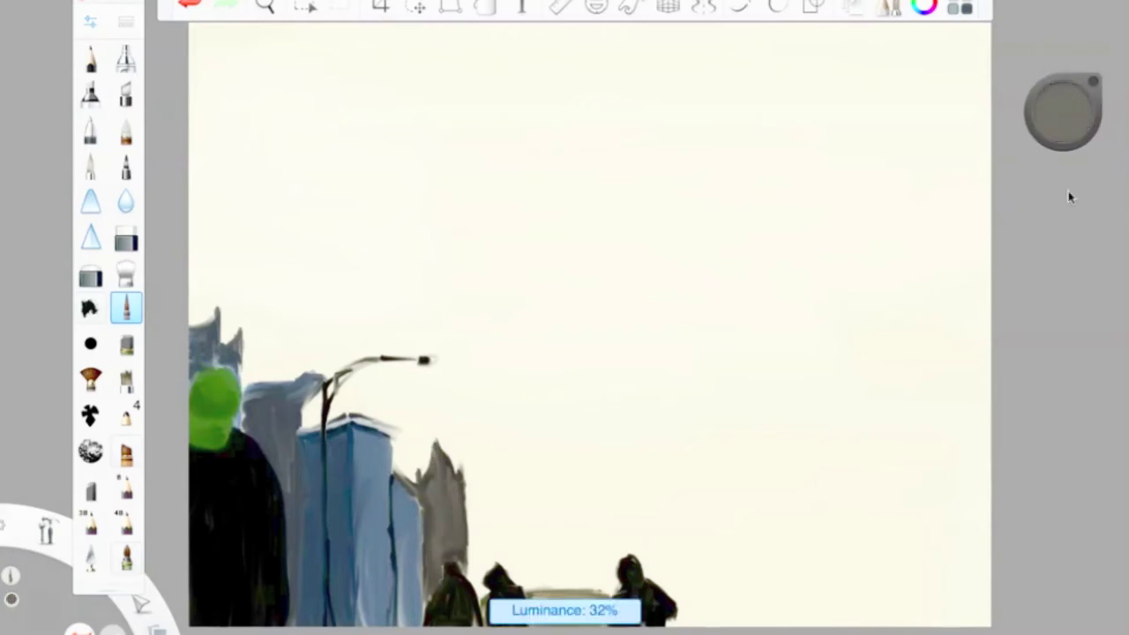
Darken the brush colour and paint a stepped, flat-topped structure above the mound between the black figures.
{"action": "left_click_drag", "start_coordinate": [1070, 102], "coordinate": [1067, 145]}
{"action": "left_click_drag", "start_coordinate": [481, 593], "coordinate": [511, 509]}
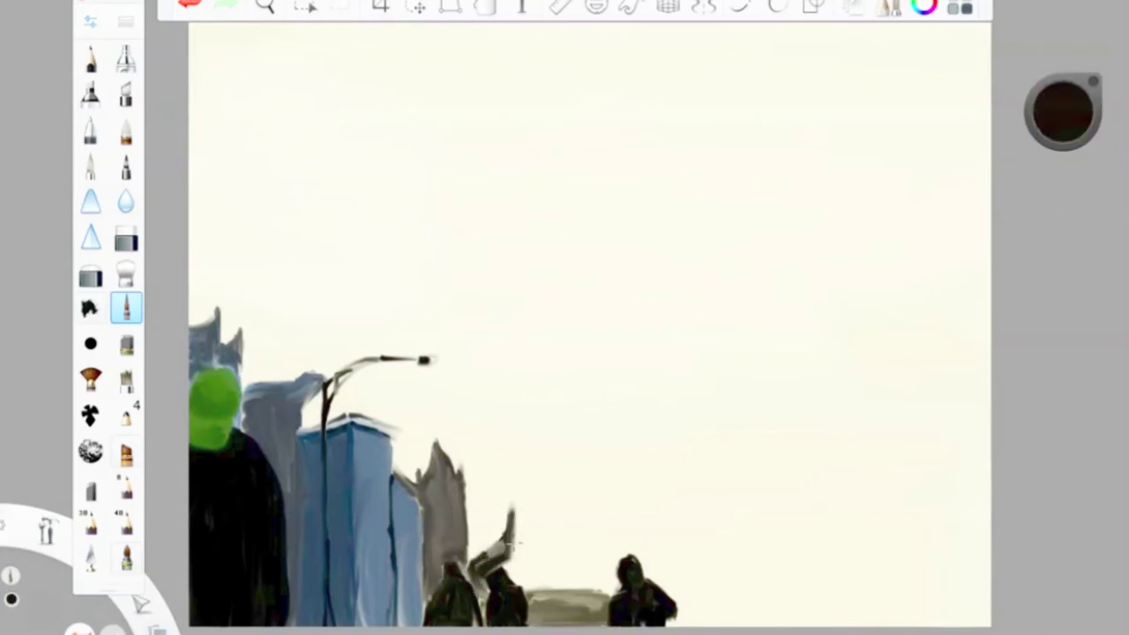
{"action": "mouse_move", "coordinate": [582, 520]}
{"action": "left_mouse_down"}
{"action": "mouse_move", "coordinate": [615, 565]}
{"action": "mouse_move", "coordinate": [489, 560]}
{"action": "mouse_move", "coordinate": [609, 568]}
{"action": "left_mouse_up"}
{"action": "left_click_drag", "start_coordinate": [485, 565], "coordinate": [609, 571]}
{"action": "left_click_drag", "start_coordinate": [540, 582], "coordinate": [622, 586]}
{"action": "mouse_move", "coordinate": [565, 492]}
{"action": "left_mouse_down"}
{"action": "mouse_move", "coordinate": [507, 529]}
{"action": "mouse_move", "coordinate": [564, 529]}
{"action": "mouse_move", "coordinate": [518, 500]}
{"action": "mouse_move", "coordinate": [557, 480]}
{"action": "mouse_move", "coordinate": [525, 515]}
{"action": "left_mouse_up"}
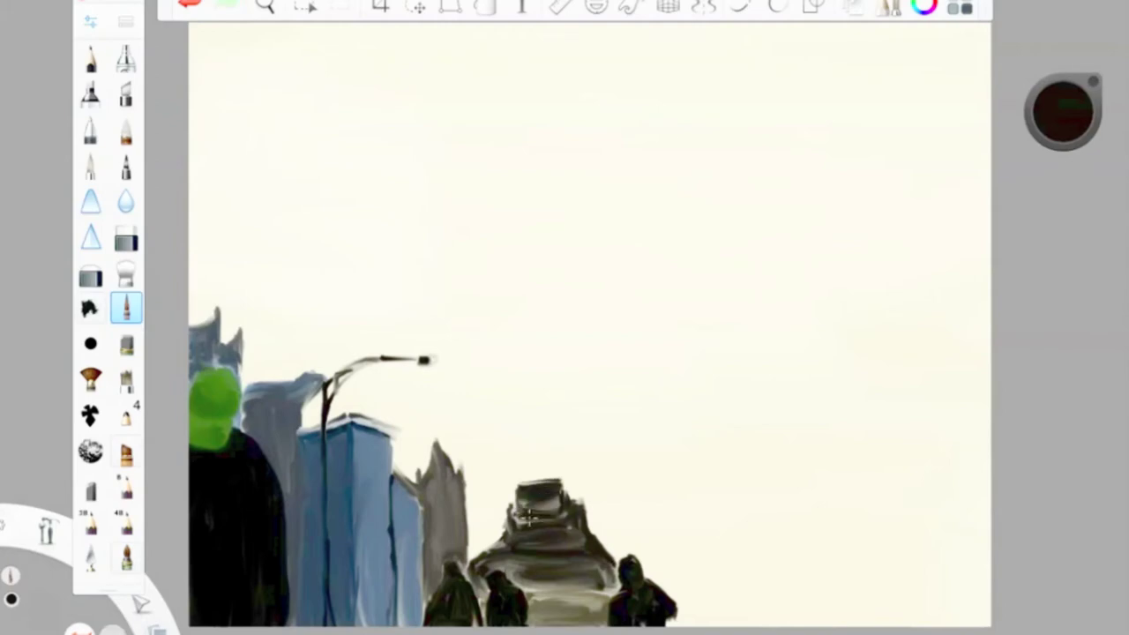
Paint a small black figure and a taller one beside it, to the right of the mound's three figures.
{"action": "left_click", "coordinate": [1063, 112]}
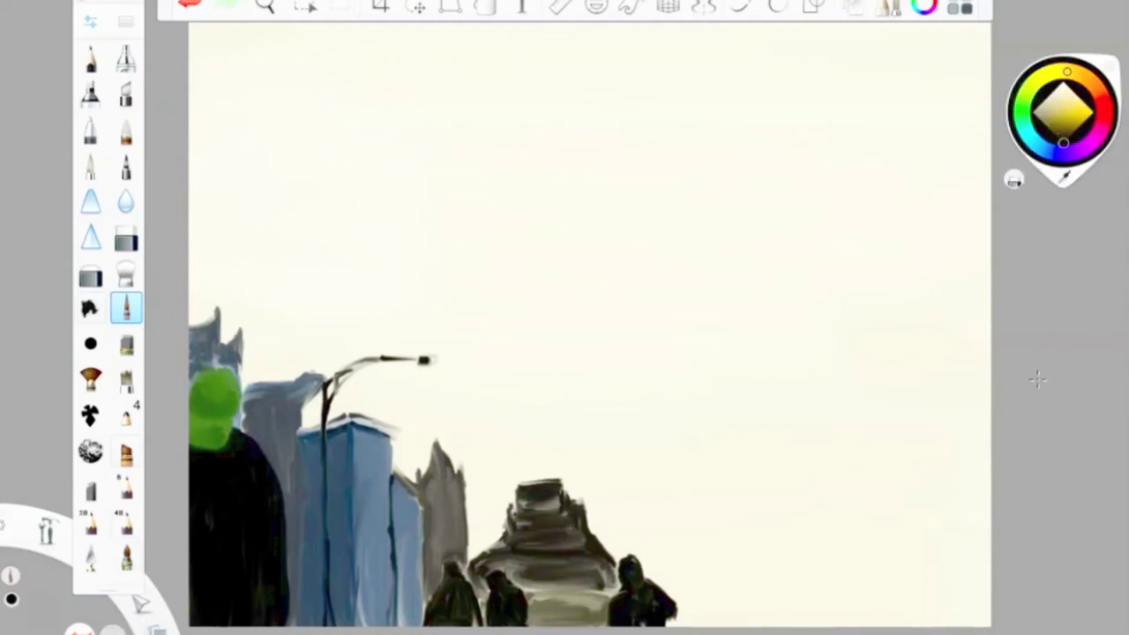
{"action": "left_click", "coordinate": [88, 19]}
{"action": "left_click", "coordinate": [641, 602]}
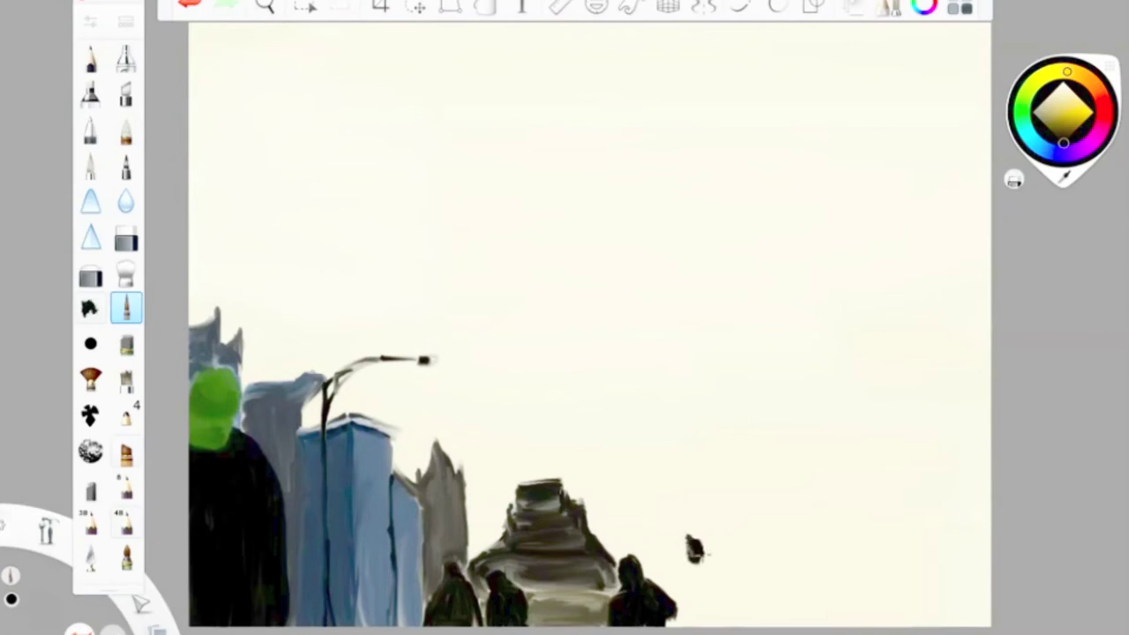
{"action": "mouse_move", "coordinate": [693, 573]}
{"action": "left_mouse_down"}
{"action": "mouse_move", "coordinate": [718, 617]}
{"action": "mouse_move", "coordinate": [732, 582]}
{"action": "mouse_move", "coordinate": [723, 622]}
{"action": "left_mouse_up"}
{"action": "left_click_drag", "start_coordinate": [757, 485], "coordinate": [745, 622]}
{"action": "left_click_drag", "start_coordinate": [698, 540], "coordinate": [705, 563]}
{"action": "left_click_drag", "start_coordinate": [757, 485], "coordinate": [748, 626]}
{"action": "left_click_drag", "start_coordinate": [765, 529], "coordinate": [774, 626]}
{"action": "left_click_drag", "start_coordinate": [758, 568], "coordinate": [763, 626]}
Paint the left shoulder and sleeve of a large black foreground figure near the canvas's right edge.
{"action": "mouse_move", "coordinate": [798, 419]}
{"action": "left_mouse_down"}
{"action": "mouse_move", "coordinate": [772, 490]}
{"action": "mouse_move", "coordinate": [763, 627]}
{"action": "mouse_move", "coordinate": [780, 626]}
{"action": "left_mouse_up"}
{"action": "mouse_move", "coordinate": [794, 527]}
{"action": "left_mouse_down"}
{"action": "mouse_move", "coordinate": [795, 569]}
{"action": "mouse_move", "coordinate": [792, 493]}
{"action": "left_mouse_up"}
{"action": "left_click_drag", "start_coordinate": [815, 390], "coordinate": [833, 622]}
{"action": "left_click_drag", "start_coordinate": [807, 499], "coordinate": [838, 626]}
{"action": "mouse_move", "coordinate": [799, 419]}
{"action": "left_mouse_down"}
{"action": "mouse_move", "coordinate": [788, 494]}
{"action": "mouse_move", "coordinate": [798, 621]}
{"action": "left_mouse_up"}
{"action": "left_click_drag", "start_coordinate": [815, 392], "coordinate": [820, 525]}
{"action": "left_click_drag", "start_coordinate": [838, 378], "coordinate": [813, 480]}
Paint the large foreground figure's right shoulder and arm and the draped scarf at the neck.
{"action": "mouse_move", "coordinate": [913, 374]}
{"action": "left_mouse_down"}
{"action": "mouse_move", "coordinate": [975, 401]}
{"action": "mouse_move", "coordinate": [992, 433]}
{"action": "mouse_move", "coordinate": [980, 626]}
{"action": "left_mouse_up"}
{"action": "left_click_drag", "start_coordinate": [957, 454], "coordinate": [989, 507]}
{"action": "mouse_move", "coordinate": [917, 381]}
{"action": "left_mouse_down"}
{"action": "mouse_move", "coordinate": [989, 483]}
{"action": "mouse_move", "coordinate": [840, 374]}
{"action": "mouse_move", "coordinate": [937, 419]}
{"action": "mouse_move", "coordinate": [831, 434]}
{"action": "mouse_move", "coordinate": [828, 403]}
{"action": "left_mouse_up"}
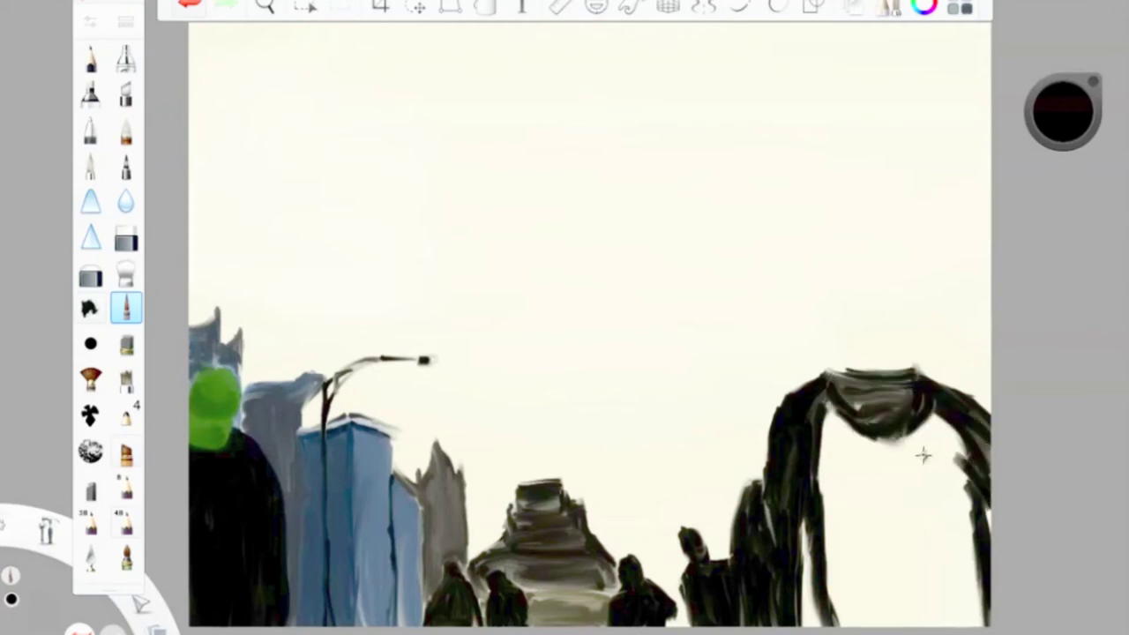
Mix a dark red-brown and fill the large figure's chest below the scarf and the left half of the torso.
{"action": "left_click_drag", "start_coordinate": [1063, 110], "coordinate": [1063, 110]}
{"action": "left_click_drag", "start_coordinate": [944, 421], "coordinate": [878, 445]}
{"action": "left_click_drag", "start_coordinate": [834, 480], "coordinate": [840, 617]}
{"action": "left_click_drag", "start_coordinate": [829, 401], "coordinate": [833, 546]}
{"action": "mouse_move", "coordinate": [811, 415]}
{"action": "left_mouse_down"}
{"action": "mouse_move", "coordinate": [917, 450]}
{"action": "mouse_move", "coordinate": [824, 622]}
{"action": "left_mouse_up"}
{"action": "mouse_move", "coordinate": [838, 498]}
{"action": "left_mouse_down"}
{"action": "mouse_move", "coordinate": [819, 536]}
{"action": "mouse_move", "coordinate": [882, 626]}
{"action": "left_mouse_up"}
{"action": "left_click_drag", "start_coordinate": [882, 503], "coordinate": [909, 626]}
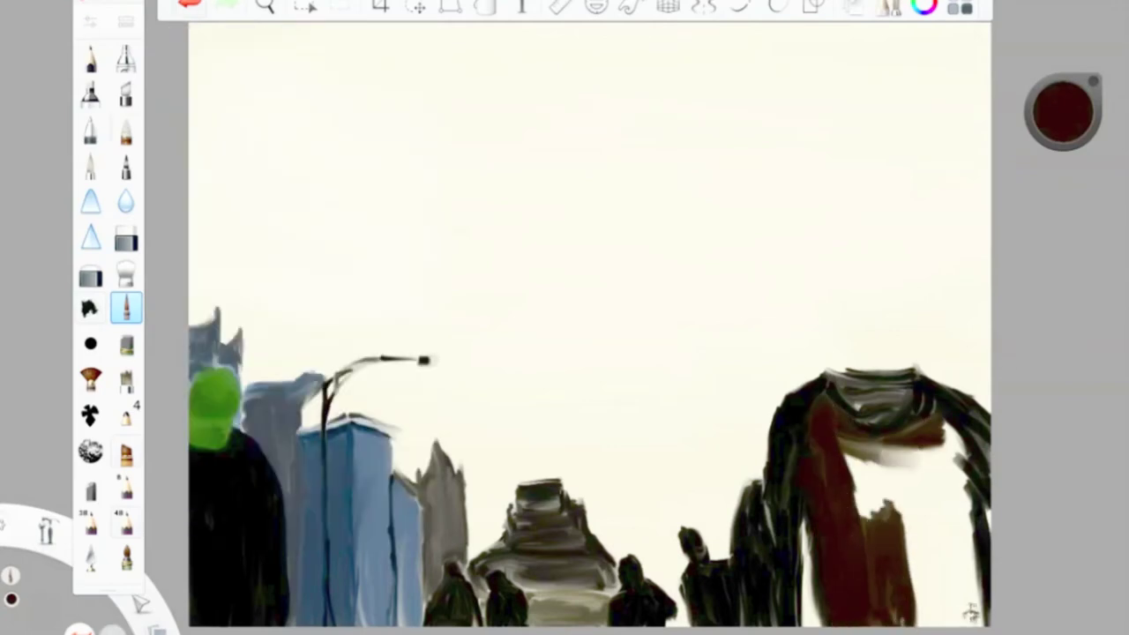
Fill the remaining right half of the large figure's torso with dark red-brown.
{"action": "left_click_drag", "start_coordinate": [908, 521], "coordinate": [917, 626]}
{"action": "left_click_drag", "start_coordinate": [953, 521], "coordinate": [966, 628]}
{"action": "left_click_drag", "start_coordinate": [918, 494], "coordinate": [917, 628]}
{"action": "left_click_drag", "start_coordinate": [961, 489], "coordinate": [966, 626]}
{"action": "left_click_drag", "start_coordinate": [953, 450], "coordinate": [934, 502]}
{"action": "mouse_move", "coordinate": [961, 432]}
{"action": "left_mouse_down"}
{"action": "mouse_move", "coordinate": [852, 498]}
{"action": "mouse_move", "coordinate": [917, 441]}
{"action": "mouse_move", "coordinate": [873, 568]}
{"action": "left_mouse_up"}
Adjust and sample the brown, and blend it over the large figure's torso and right shoulder.
{"action": "left_click_drag", "start_coordinate": [1063, 123], "coordinate": [1062, 89]}
{"action": "left_click", "coordinate": [126, 307]}
{"action": "left_click", "coordinate": [986, 516]}
{"action": "left_click", "coordinate": [975, 527], "text": "alt"}
{"action": "left_click", "coordinate": [126, 307]}
{"action": "left_click_drag", "start_coordinate": [952, 414], "coordinate": [962, 577]}
{"action": "left_click_drag", "start_coordinate": [922, 476], "coordinate": [926, 584]}
{"action": "left_click_drag", "start_coordinate": [881, 511], "coordinate": [871, 527]}
{"action": "left_click_drag", "start_coordinate": [970, 406], "coordinate": [882, 538]}
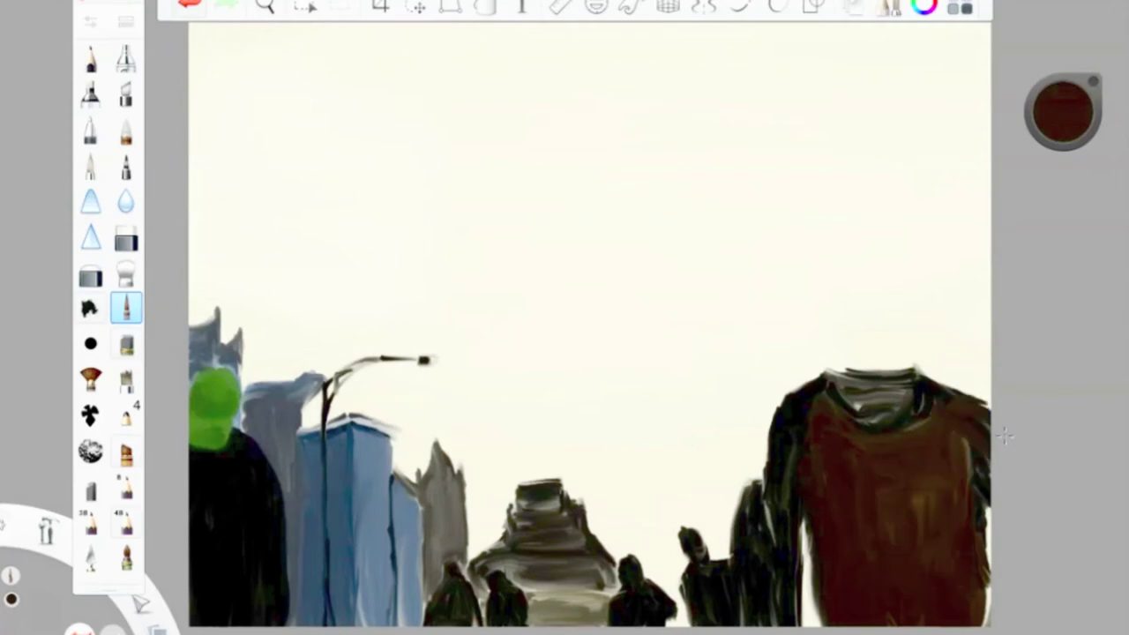
{"action": "left_click_drag", "start_coordinate": [961, 432], "coordinate": [970, 494]}
Cover the large figure's left sleeve with brown and fill the gap beneath the arm with sampled black.
{"action": "mouse_move", "coordinate": [798, 388]}
{"action": "left_mouse_down"}
{"action": "mouse_move", "coordinate": [773, 521]}
{"action": "mouse_move", "coordinate": [781, 618]}
{"action": "left_mouse_up"}
{"action": "left_click", "coordinate": [749, 529], "text": "alt"}
{"action": "left_click", "coordinate": [126, 307]}
{"action": "left_click", "coordinate": [798, 521]}
{"action": "mouse_move", "coordinate": [807, 521]}
{"action": "left_mouse_down"}
{"action": "mouse_move", "coordinate": [810, 627]}
{"action": "mouse_move", "coordinate": [800, 602]}
{"action": "left_mouse_up"}
Outline the large figure's oval head in black above the scarf.
{"action": "mouse_move", "coordinate": [852, 282]}
{"action": "left_mouse_down"}
{"action": "mouse_move", "coordinate": [887, 272]}
{"action": "mouse_move", "coordinate": [905, 351]}
{"action": "left_mouse_up"}
{"action": "left_click_drag", "start_coordinate": [886, 263], "coordinate": [829, 356]}
{"action": "left_click_drag", "start_coordinate": [901, 305], "coordinate": [910, 375]}
{"action": "left_click_drag", "start_coordinate": [829, 322], "coordinate": [833, 369]}
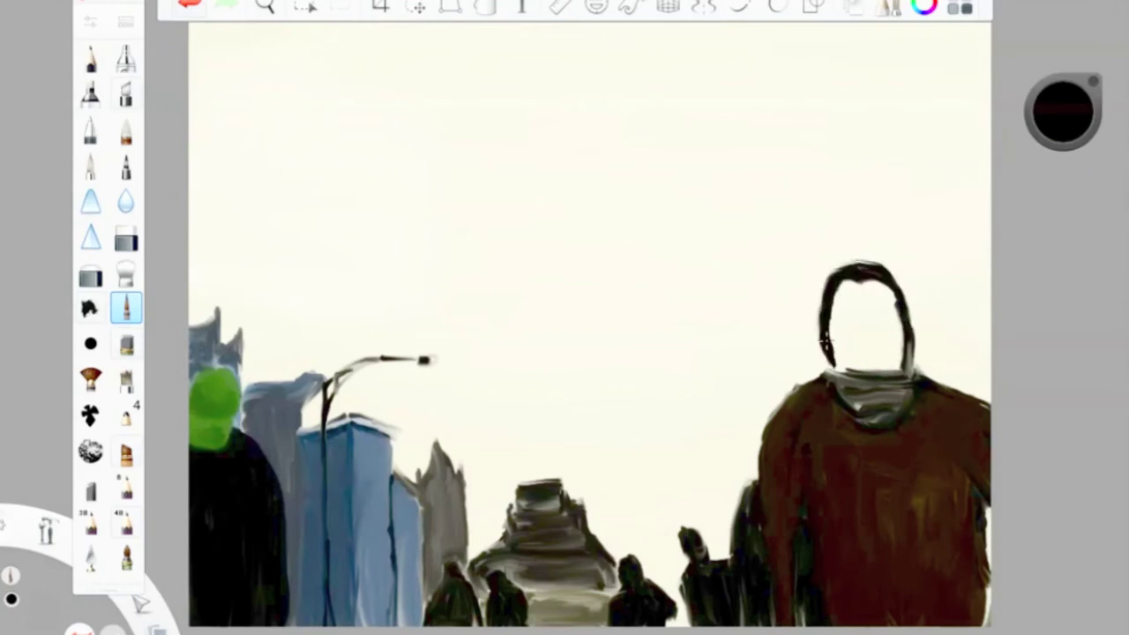
Fill the large figure's head with solid black down to the scarf.
{"action": "mouse_move", "coordinate": [868, 269]}
{"action": "left_mouse_down"}
{"action": "mouse_move", "coordinate": [895, 348]}
{"action": "mouse_move", "coordinate": [834, 375]}
{"action": "left_mouse_up"}
{"action": "left_click_drag", "start_coordinate": [877, 296], "coordinate": [838, 370]}
{"action": "left_click_drag", "start_coordinate": [829, 290], "coordinate": [859, 361]}
{"action": "mouse_move", "coordinate": [836, 265]}
{"action": "left_mouse_down"}
{"action": "mouse_move", "coordinate": [871, 265]}
{"action": "mouse_move", "coordinate": [825, 336]}
{"action": "mouse_move", "coordinate": [881, 364]}
{"action": "left_mouse_up"}
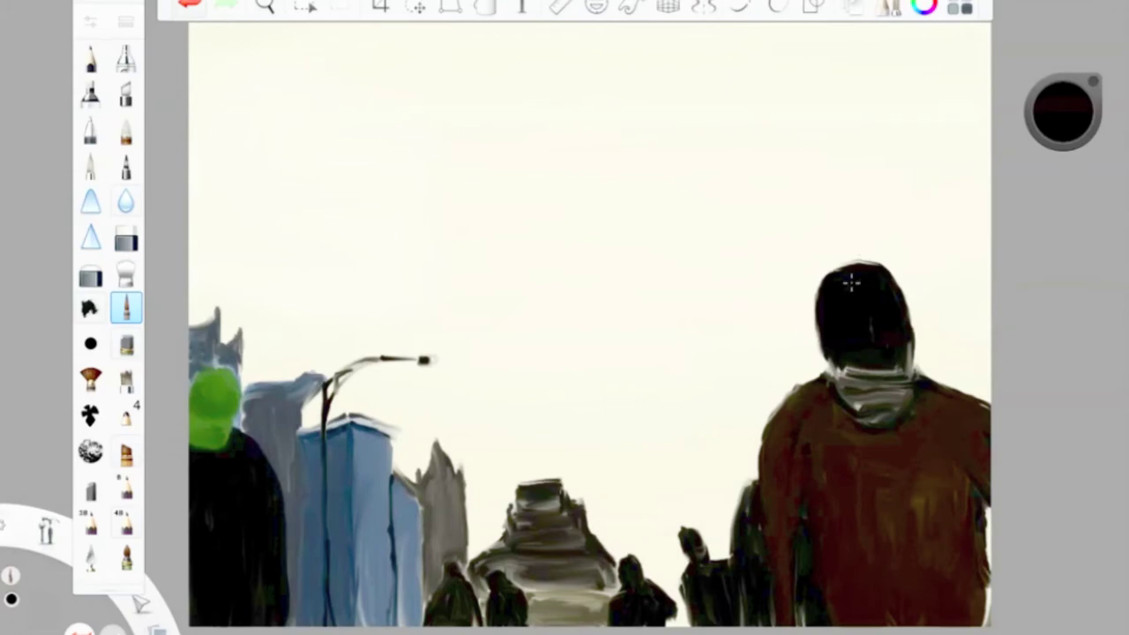
Sample the cream background and trim the top and left side of the black head.
{"action": "left_click", "coordinate": [945, 156], "text": "alt"}
{"action": "left_click_drag", "start_coordinate": [834, 261], "coordinate": [815, 330]}
{"action": "left_click_drag", "start_coordinate": [829, 304], "coordinate": [814, 366]}
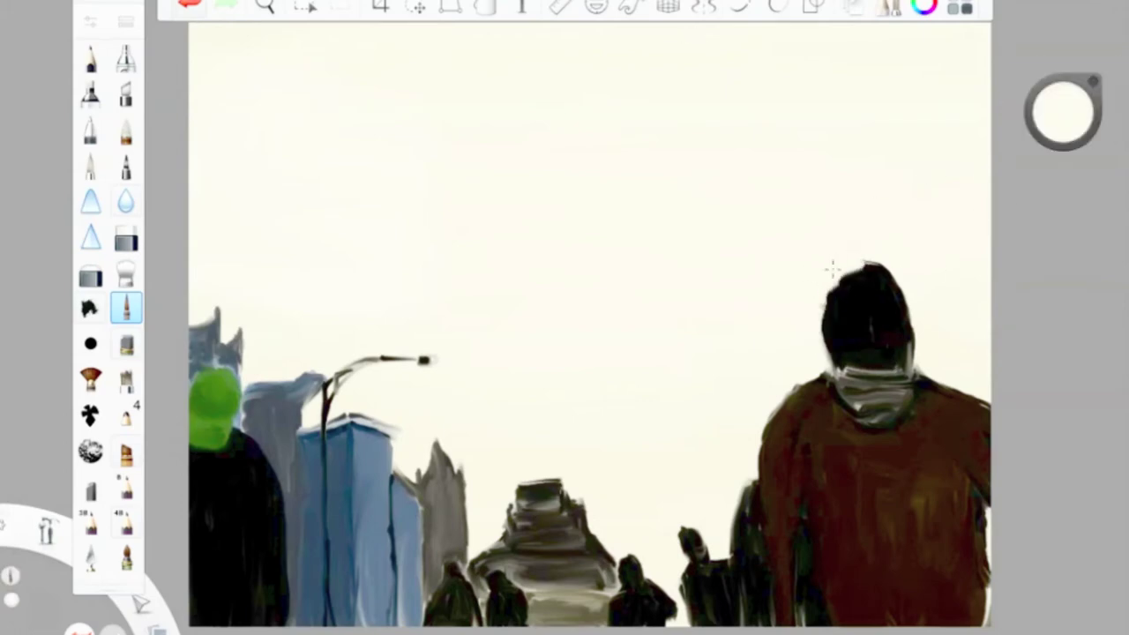
Sample the coat's brown and paint it over the large figure's black head.
{"action": "left_click_drag", "start_coordinate": [1063, 112], "coordinate": [958, 114]}
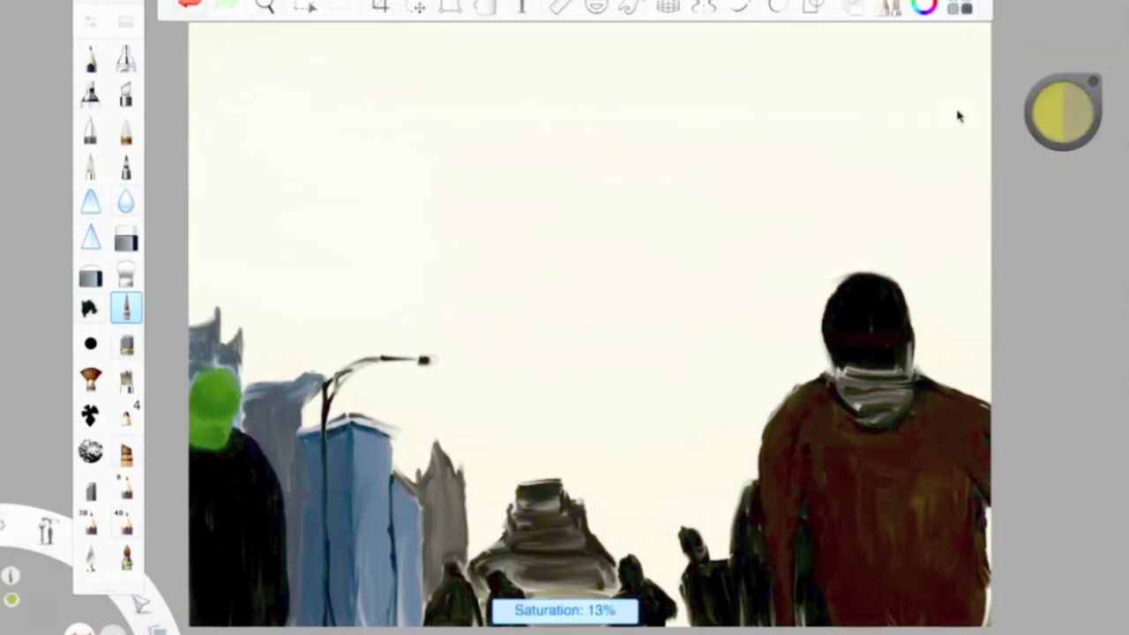
{"action": "left_click", "coordinate": [838, 402], "text": "alt"}
{"action": "mouse_move", "coordinate": [852, 285]}
{"action": "left_mouse_down"}
{"action": "mouse_move", "coordinate": [860, 344]}
{"action": "mouse_move", "coordinate": [906, 316]}
{"action": "mouse_move", "coordinate": [877, 291]}
{"action": "mouse_move", "coordinate": [838, 326]}
{"action": "mouse_move", "coordinate": [882, 397]}
{"action": "mouse_move", "coordinate": [851, 419]}
{"action": "left_mouse_up"}
{"action": "key", "text": "ctrl+b"}
{"action": "key", "text": "ctrl+b"}
Trim the large figure's shoulders with a light colour, then shade the brown head with black.
{"action": "mouse_move", "coordinate": [1063, 112]}
{"action": "left_mouse_down"}
{"action": "mouse_move", "coordinate": [1064, 141]}
{"action": "mouse_move", "coordinate": [1065, 112]}
{"action": "mouse_move", "coordinate": [1083, 126]}
{"action": "mouse_move", "coordinate": [1063, 88]}
{"action": "left_mouse_up"}
{"action": "key", "text": "ctrl+b"}
{"action": "key", "text": "ctrl+b"}
{"action": "left_click_drag", "start_coordinate": [775, 405], "coordinate": [775, 418]}
{"action": "left_click_drag", "start_coordinate": [912, 348], "coordinate": [992, 432]}
{"action": "left_click_drag", "start_coordinate": [1063, 112], "coordinate": [1062, 141]}
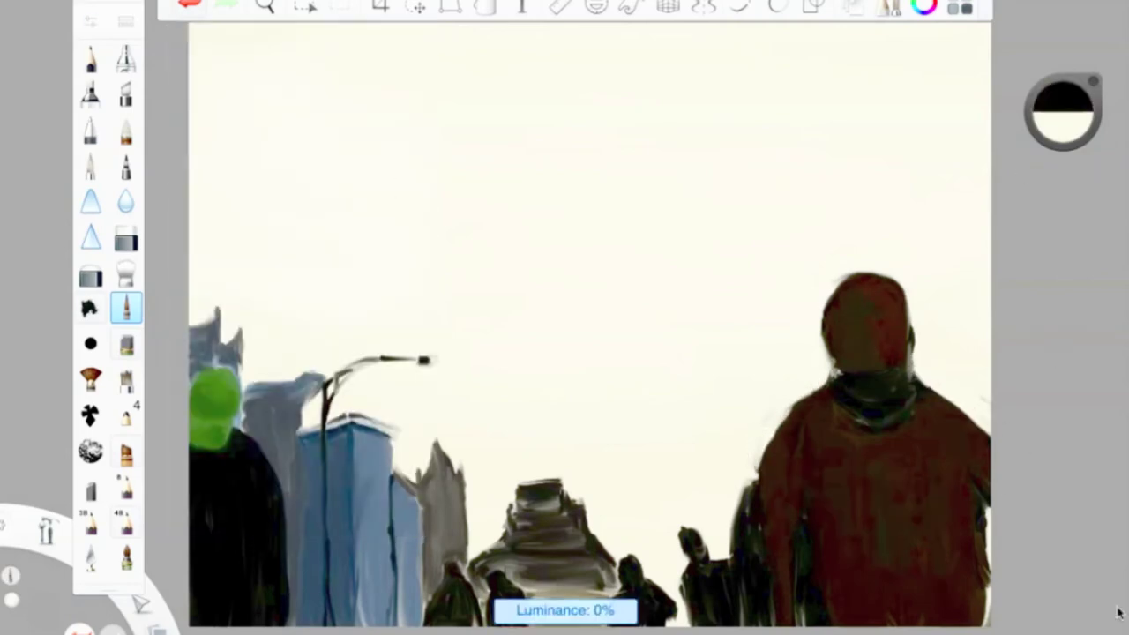
{"action": "left_click_drag", "start_coordinate": [881, 291], "coordinate": [847, 362]}
Outline a building behind the large figure in pale blue-grey, with a roofline slanting up to the canvas edge and a lower section beside the head.
{"action": "left_click", "coordinate": [1063, 112]}
{"action": "left_click_drag", "start_coordinate": [1063, 141], "coordinate": [1063, 106]}
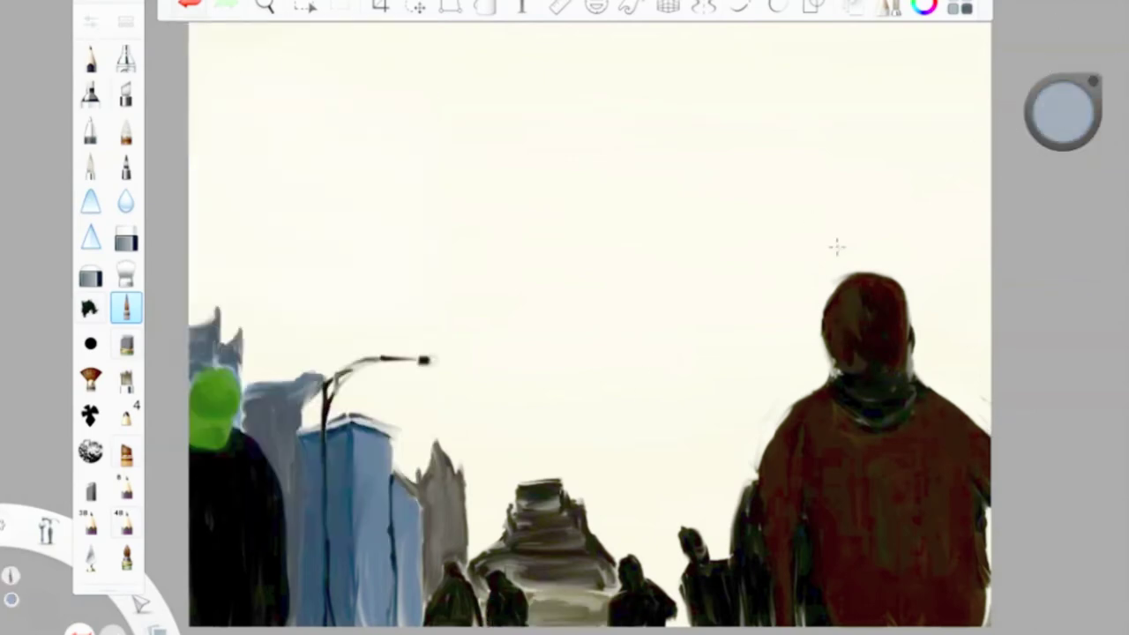
{"action": "left_click_drag", "start_coordinate": [977, 170], "coordinate": [989, 166]}
{"action": "key", "text": "ctrl+z"}
{"action": "key", "text": "ctrl+z"}
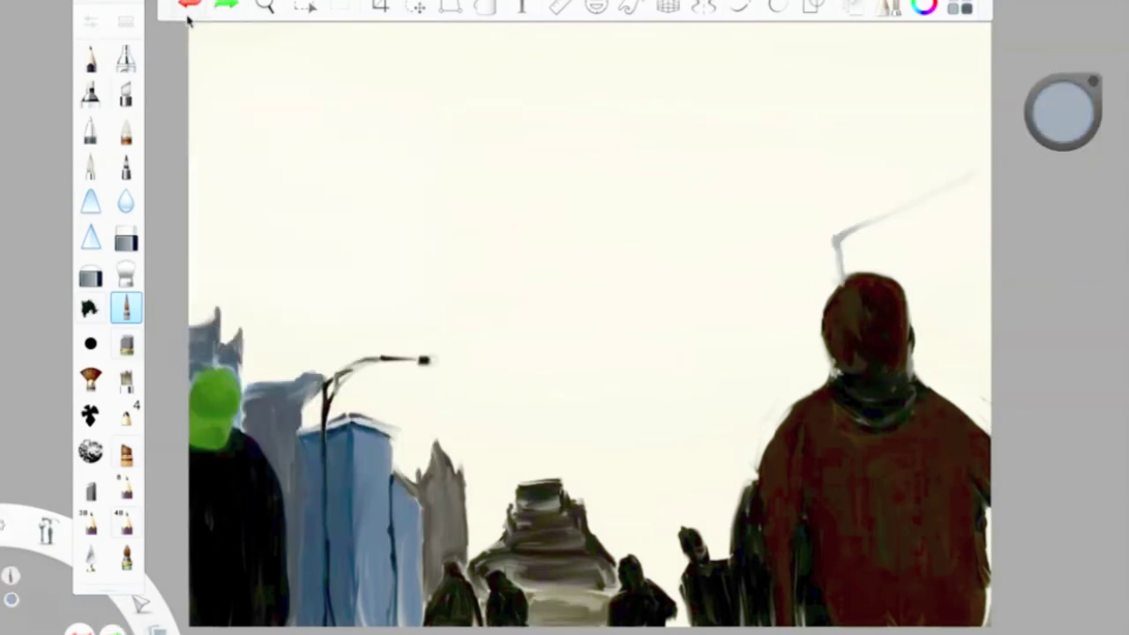
{"action": "mouse_move", "coordinate": [838, 284]}
{"action": "left_mouse_down"}
{"action": "mouse_move", "coordinate": [836, 266]}
{"action": "mouse_move", "coordinate": [982, 207]}
{"action": "left_mouse_up"}
{"action": "key", "text": "ctrl+z"}
{"action": "left_click_drag", "start_coordinate": [836, 280], "coordinate": [990, 127]}
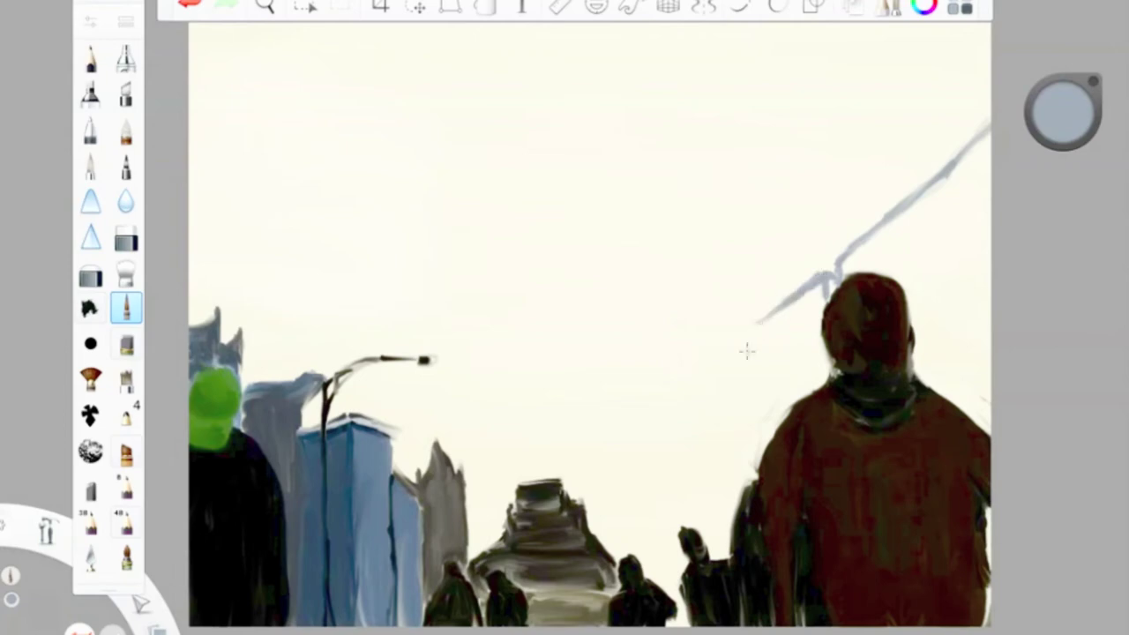
{"action": "left_click_drag", "start_coordinate": [757, 321], "coordinate": [785, 402]}
{"action": "key", "text": "ctrl+z"}
{"action": "key", "text": "ctrl+z"}
{"action": "mouse_move", "coordinate": [831, 277]}
{"action": "left_mouse_down"}
{"action": "mouse_move", "coordinate": [781, 308]}
{"action": "mouse_move", "coordinate": [793, 390]}
{"action": "left_mouse_up"}
Draw a tall, thin black street lamp rising from the large figure's left shoulder, with a braced arm reaching over the street.
{"action": "key", "text": "ctrl+b"}
{"action": "key", "text": "ctrl+b"}
{"action": "left_click_drag", "start_coordinate": [773, 331], "coordinate": [777, 428]}
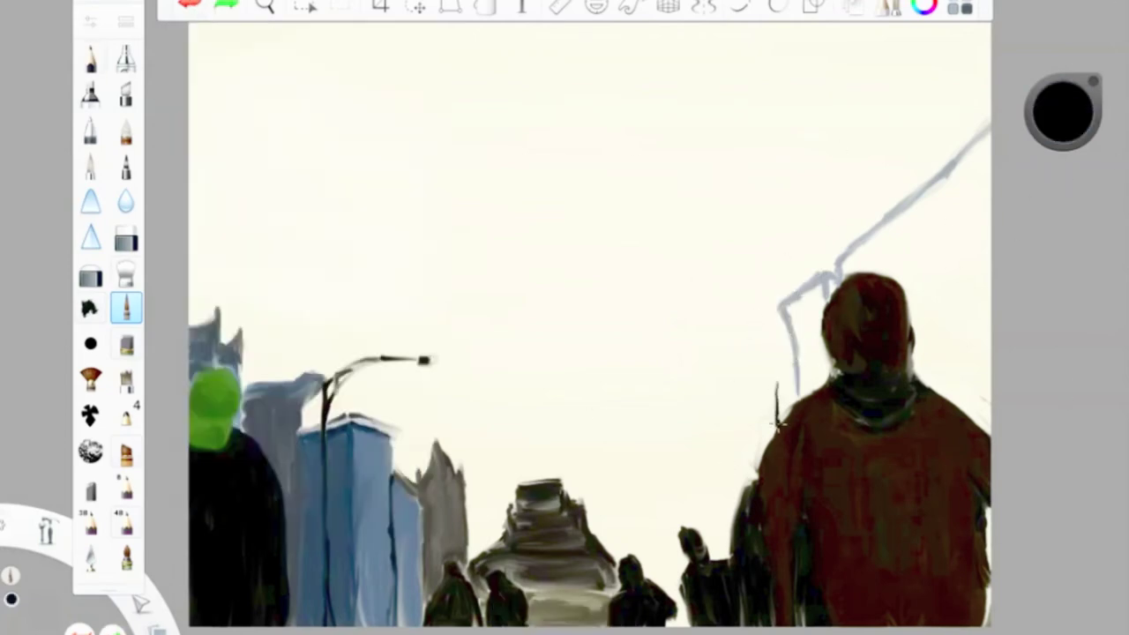
{"action": "left_click_drag", "start_coordinate": [772, 323], "coordinate": [773, 241]}
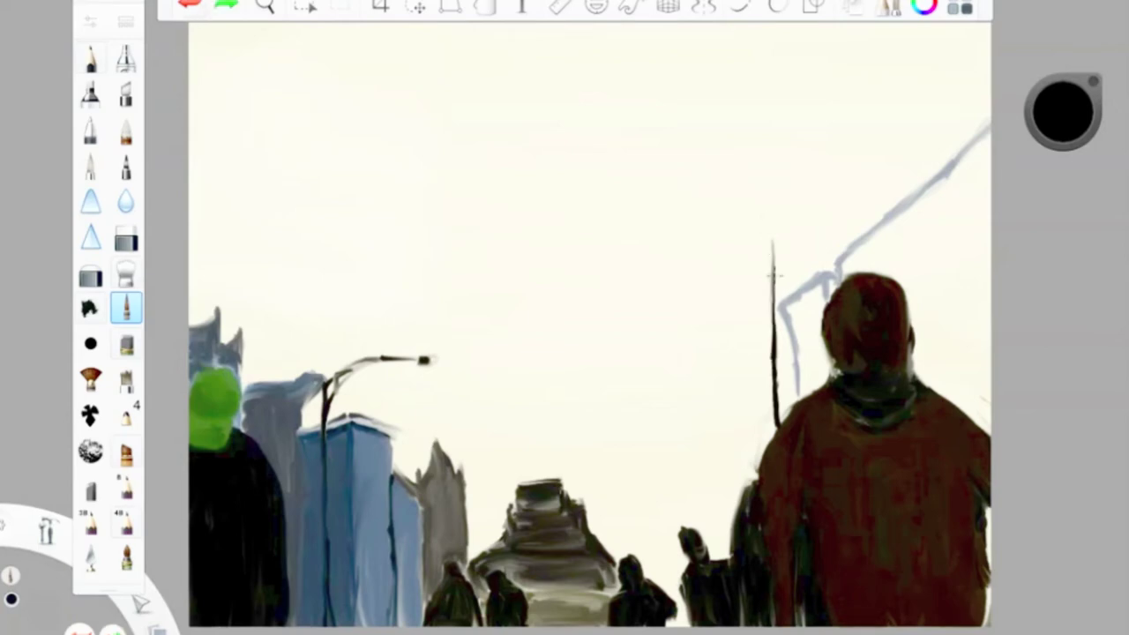
{"action": "left_click_drag", "start_coordinate": [773, 291], "coordinate": [772, 192]}
{"action": "left_click_drag", "start_coordinate": [773, 256], "coordinate": [768, 171]}
{"action": "left_click", "coordinate": [126, 307]}
{"action": "left_click", "coordinate": [412, 84]}
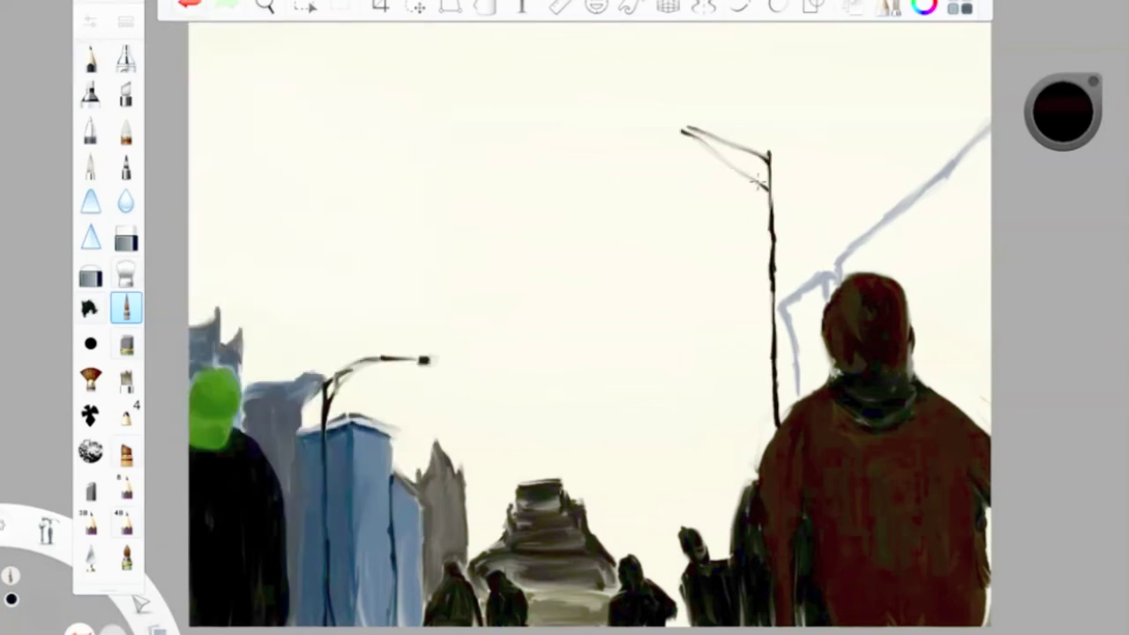
Enlarge the Small Rigger brush and fill the outlined building behind the large figure with pale blue-grey.
{"action": "left_click", "coordinate": [126, 307]}
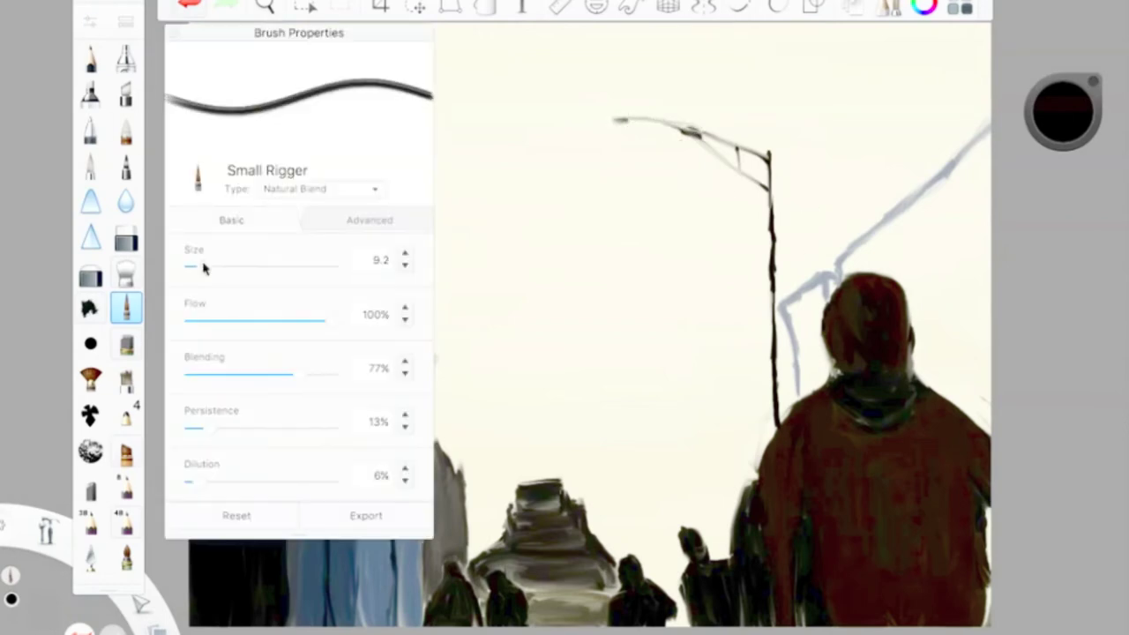
{"action": "left_click_drag", "start_coordinate": [204, 264], "coordinate": [216, 265]}
{"action": "left_click", "coordinate": [877, 247]}
{"action": "mouse_move", "coordinate": [878, 247]}
{"action": "left_mouse_down"}
{"action": "mouse_move", "coordinate": [970, 168]}
{"action": "mouse_move", "coordinate": [884, 256]}
{"action": "mouse_move", "coordinate": [926, 388]}
{"action": "mouse_move", "coordinate": [988, 432]}
{"action": "left_mouse_up"}
{"action": "mouse_move", "coordinate": [996, 155]}
{"action": "left_mouse_down"}
{"action": "mouse_move", "coordinate": [917, 265]}
{"action": "mouse_move", "coordinate": [961, 397]}
{"action": "mouse_move", "coordinate": [944, 273]}
{"action": "mouse_move", "coordinate": [959, 326]}
{"action": "mouse_move", "coordinate": [928, 339]}
{"action": "mouse_move", "coordinate": [975, 291]}
{"action": "mouse_move", "coordinate": [970, 264]}
{"action": "mouse_move", "coordinate": [934, 221]}
{"action": "left_mouse_up"}
{"action": "mouse_move", "coordinate": [794, 291]}
{"action": "left_mouse_down"}
{"action": "mouse_move", "coordinate": [817, 357]}
{"action": "mouse_move", "coordinate": [833, 282]}
{"action": "left_mouse_up"}
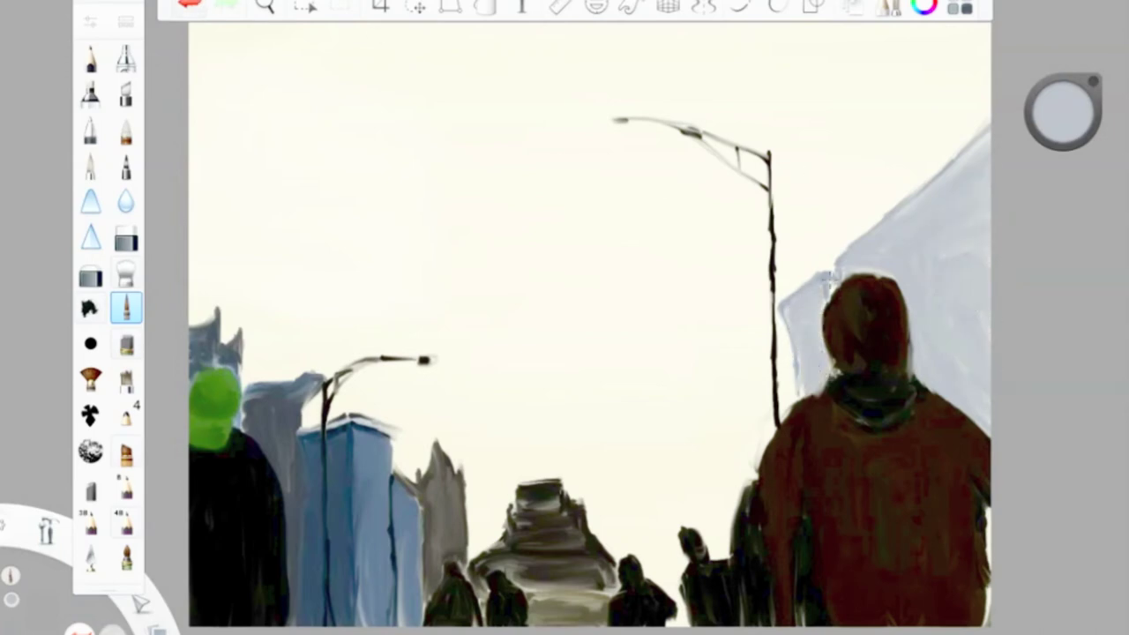
Paint a blue-grey tower and lower block left of the large figure, and fill the gap beside the coat's right edge with sampled pale blue.
{"action": "left_click", "coordinate": [750, 569], "text": "alt"}
{"action": "left_click_drag", "start_coordinate": [757, 322], "coordinate": [733, 454]}
{"action": "mouse_move", "coordinate": [721, 322]}
{"action": "left_mouse_down"}
{"action": "mouse_move", "coordinate": [745, 364]}
{"action": "mouse_move", "coordinate": [747, 328]}
{"action": "mouse_move", "coordinate": [745, 458]}
{"action": "left_mouse_up"}
{"action": "mouse_move", "coordinate": [736, 401]}
{"action": "left_mouse_down"}
{"action": "mouse_move", "coordinate": [740, 454]}
{"action": "mouse_move", "coordinate": [758, 480]}
{"action": "mouse_move", "coordinate": [736, 556]}
{"action": "left_mouse_up"}
{"action": "left_click_drag", "start_coordinate": [705, 483], "coordinate": [730, 560]}
{"action": "left_click", "coordinate": [935, 353], "text": "alt"}
{"action": "left_click_drag", "start_coordinate": [986, 510], "coordinate": [986, 582]}
Paint a narrow dark blue-grey building between the small figures and trim the tall lamp's tip with sampled cream.
{"action": "left_click_drag", "start_coordinate": [1074, 112], "coordinate": [1074, 141]}
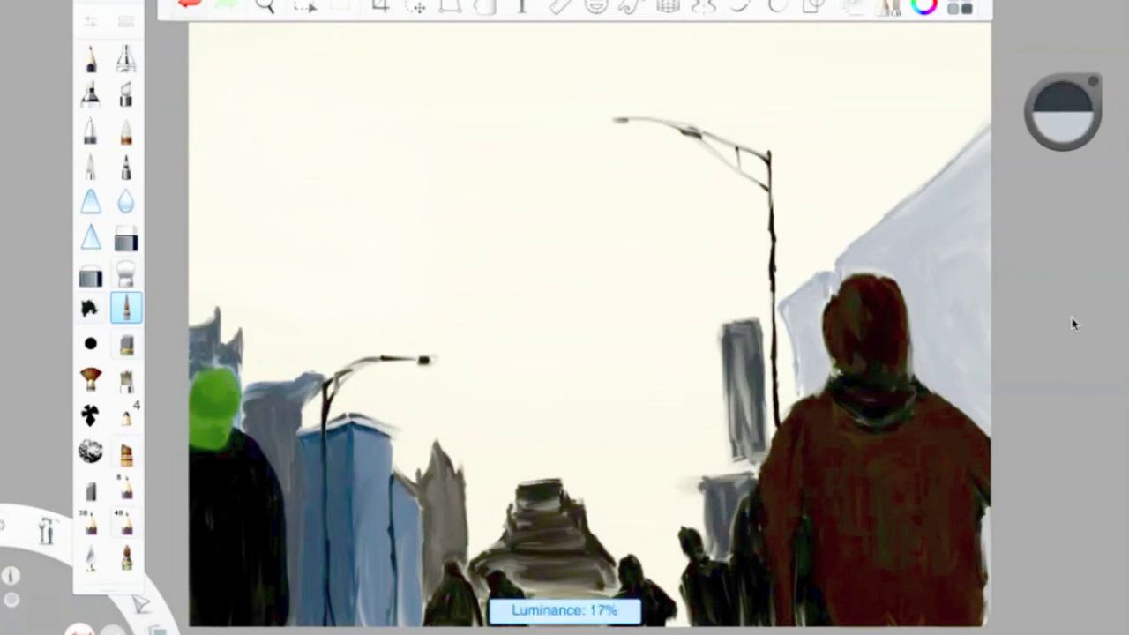
{"action": "left_click_drag", "start_coordinate": [668, 547], "coordinate": [672, 593]}
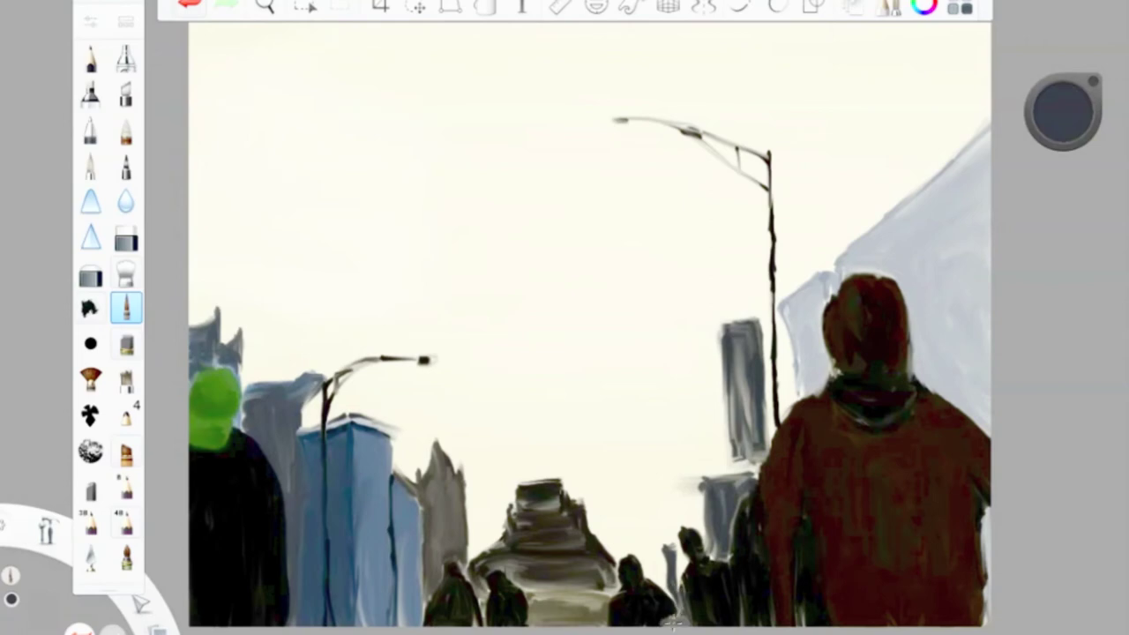
{"action": "left_click", "coordinate": [652, 126], "text": "alt"}
{"action": "left_click_drag", "start_coordinate": [616, 121], "coordinate": [651, 125]}
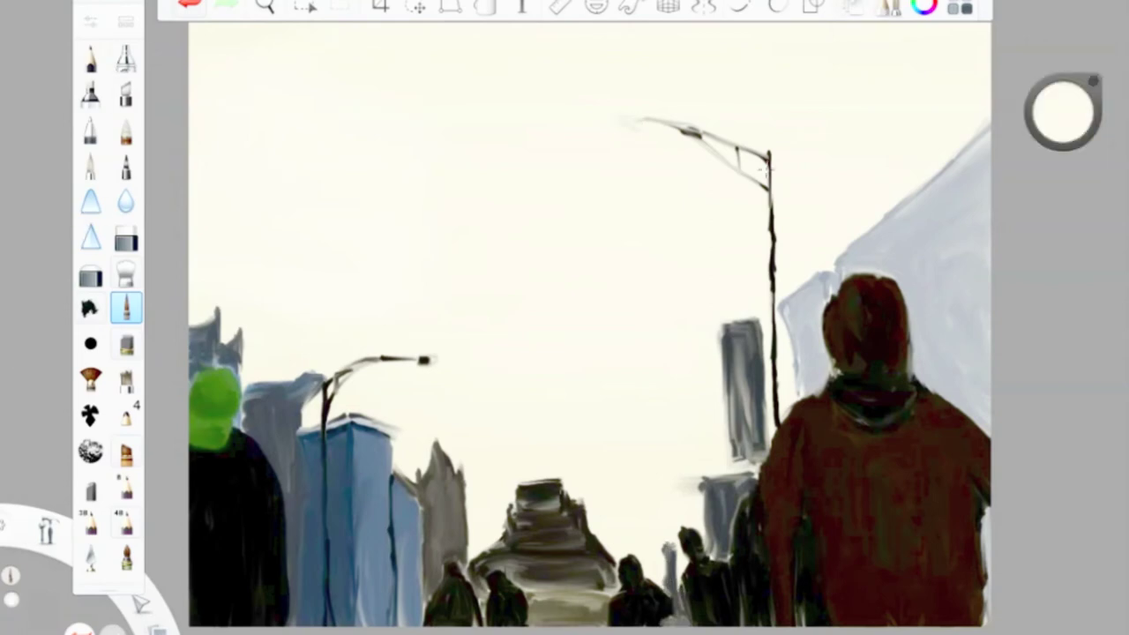
Airbrush soft grey smoke around the central building and up toward the blue-grey tower.
{"action": "left_click", "coordinate": [125, 57]}
{"action": "left_click_drag", "start_coordinate": [1063, 112], "coordinate": [1063, 132]}
{"action": "left_click_drag", "start_coordinate": [529, 494], "coordinate": [670, 530]}
{"action": "mouse_move", "coordinate": [529, 530]}
{"action": "left_mouse_down"}
{"action": "mouse_move", "coordinate": [494, 467]}
{"action": "mouse_move", "coordinate": [679, 362]}
{"action": "left_mouse_up"}
Brighten the middle of the sky with blended white, covering the outer part of the tall lamp's arm.
{"action": "left_click", "coordinate": [992, 76], "text": "alt"}
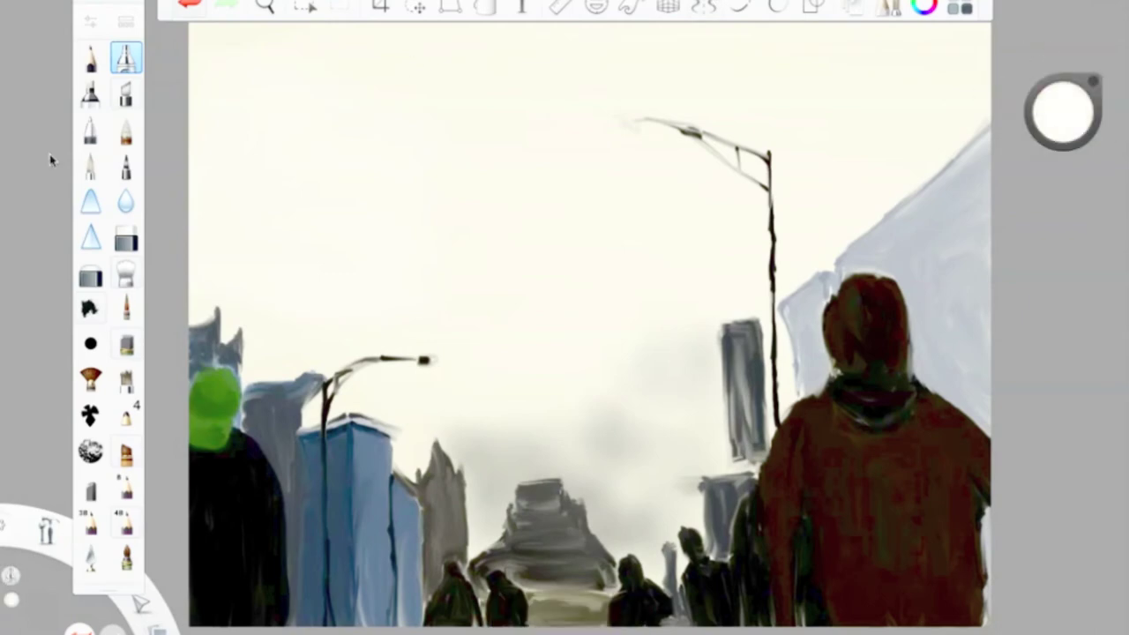
{"action": "left_click", "coordinate": [125, 344]}
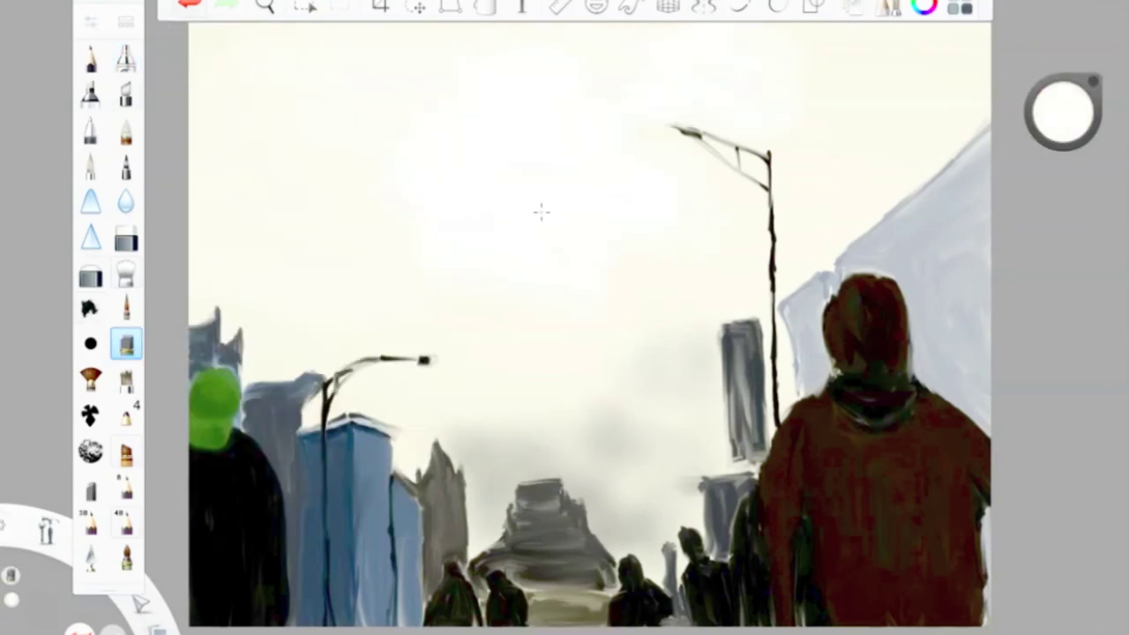
{"action": "left_click", "coordinate": [125, 273]}
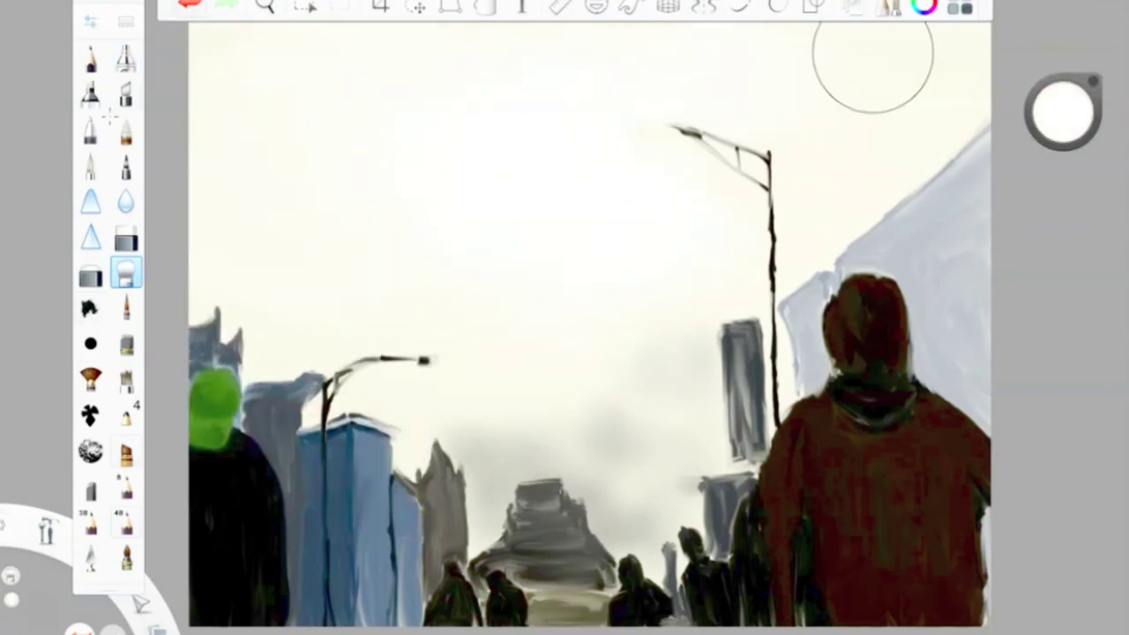
{"action": "left_click", "coordinate": [126, 22]}
{"action": "left_click", "coordinate": [786, 362]}
{"action": "left_click_drag", "start_coordinate": [754, 172], "coordinate": [675, 128]}
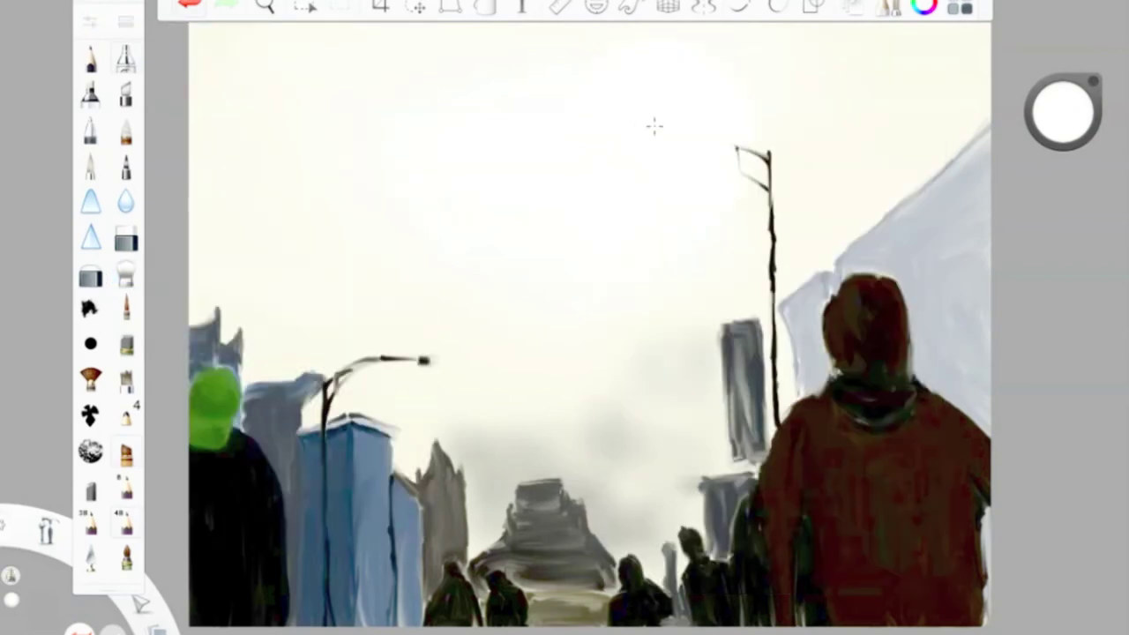
Paint white over the upper left of the smoke and blend its edges into the grey.
{"action": "left_click", "coordinate": [125, 344]}
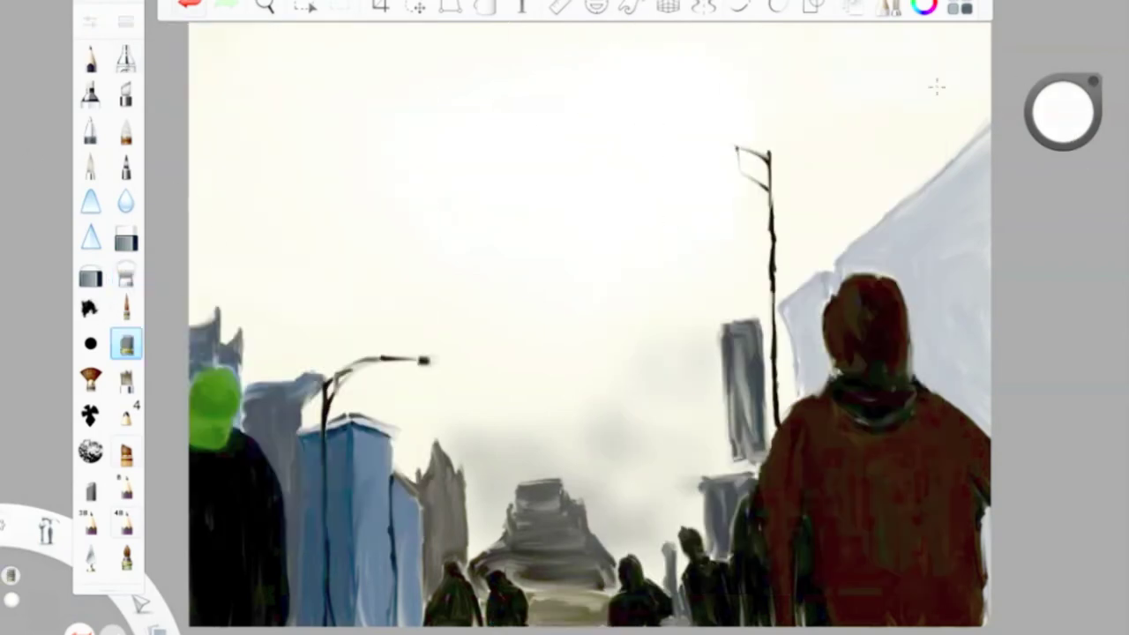
{"action": "left_click_drag", "start_coordinate": [535, 425], "coordinate": [463, 445]}
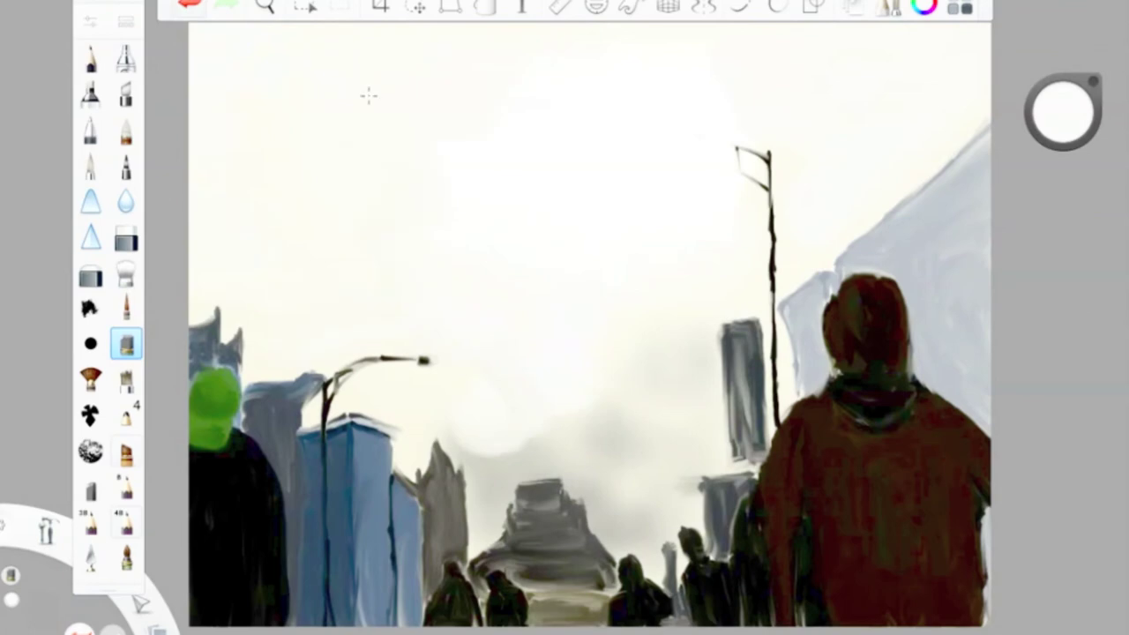
{"action": "left_click", "coordinate": [125, 273]}
{"action": "left_click_drag", "start_coordinate": [591, 415], "coordinate": [626, 441]}
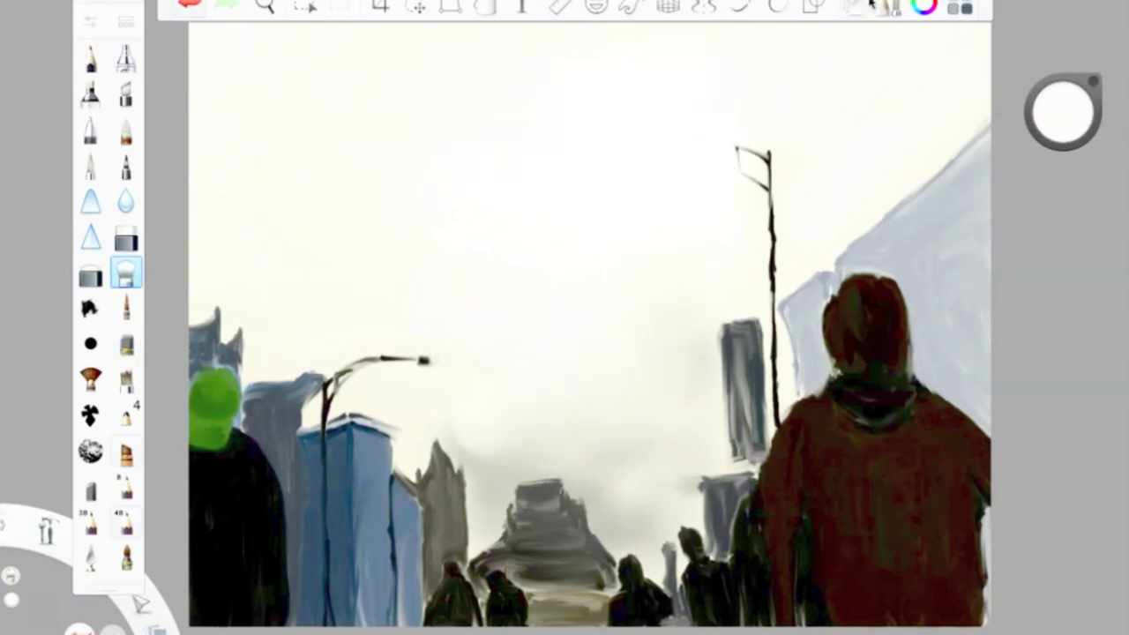
Airbrush darker smoke above the central building and repaint the building in black.
{"action": "left_click_drag", "start_coordinate": [1063, 110], "coordinate": [1084, 403]}
{"action": "mouse_move", "coordinate": [634, 538]}
{"action": "left_mouse_down"}
{"action": "mouse_move", "coordinate": [624, 378]}
{"action": "mouse_move", "coordinate": [686, 326]}
{"action": "mouse_move", "coordinate": [567, 308]}
{"action": "left_mouse_up"}
{"action": "double_click", "coordinate": [125, 308]}
{"action": "mouse_move", "coordinate": [529, 494]}
{"action": "left_mouse_down"}
{"action": "mouse_move", "coordinate": [547, 512]}
{"action": "mouse_move", "coordinate": [529, 529]}
{"action": "mouse_move", "coordinate": [564, 565]}
{"action": "mouse_move", "coordinate": [483, 564]}
{"action": "mouse_move", "coordinate": [608, 467]}
{"action": "left_mouse_up"}
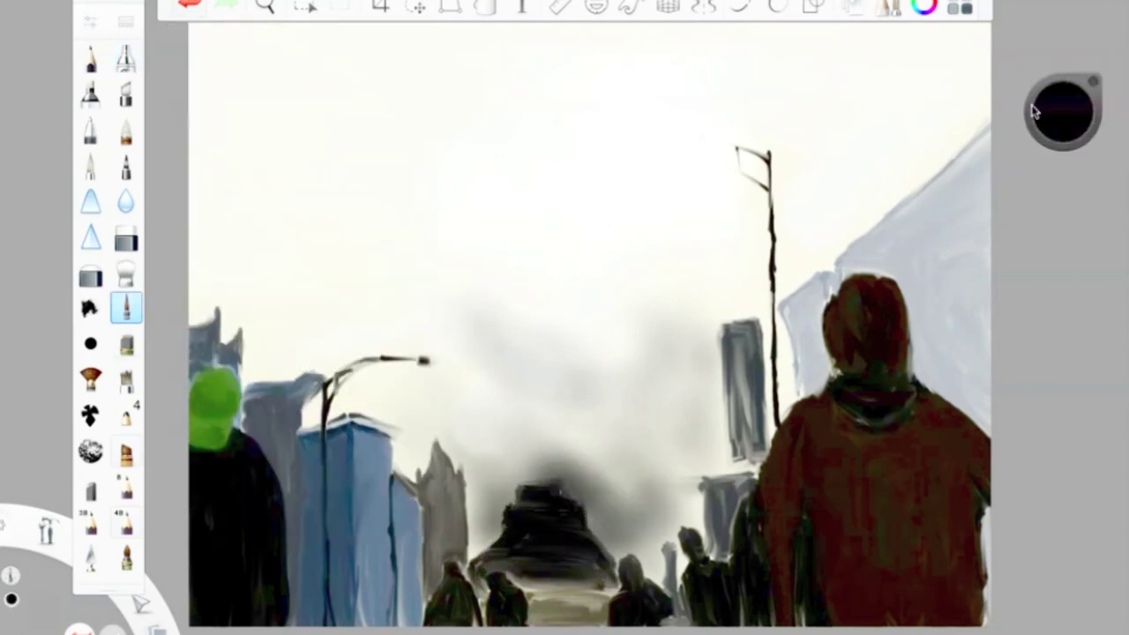
Paint the curved left leg and central leg of a giant tripod in black, joined by a short crossbar at the top.
{"action": "mouse_move", "coordinate": [397, 357]}
{"action": "left_mouse_down"}
{"action": "mouse_move", "coordinate": [411, 259]}
{"action": "mouse_move", "coordinate": [491, 159]}
{"action": "mouse_move", "coordinate": [445, 227]}
{"action": "left_mouse_up"}
{"action": "mouse_move", "coordinate": [411, 281]}
{"action": "left_mouse_down"}
{"action": "mouse_move", "coordinate": [458, 194]}
{"action": "mouse_move", "coordinate": [517, 145]}
{"action": "left_mouse_up"}
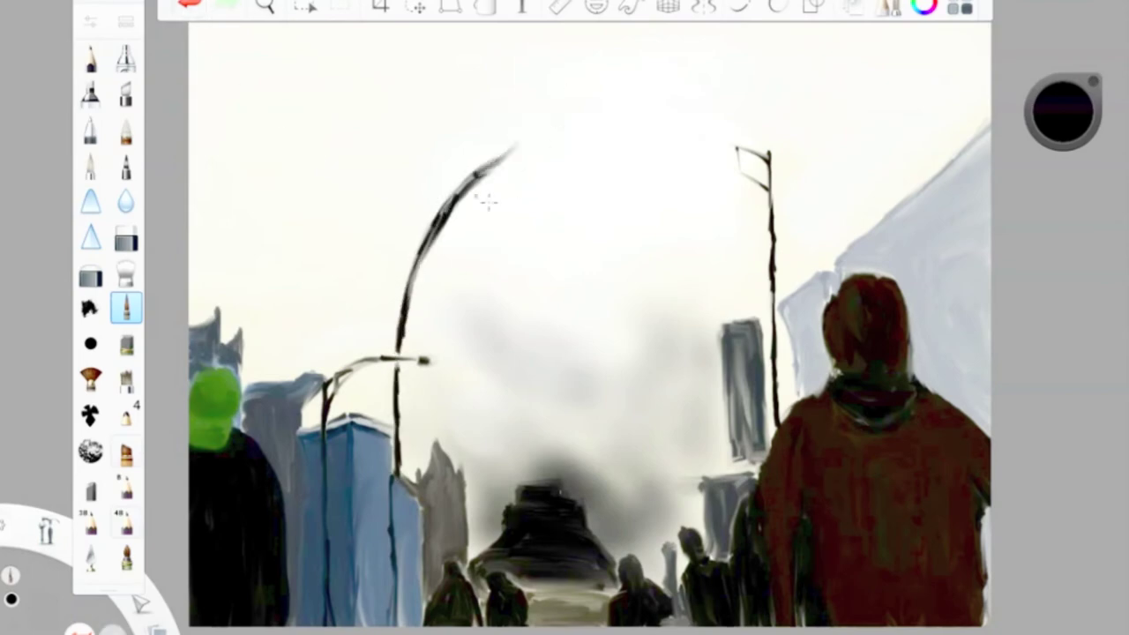
{"action": "left_click_drag", "start_coordinate": [557, 181], "coordinate": [572, 357]}
{"action": "mouse_move", "coordinate": [555, 146]}
{"action": "left_mouse_down"}
{"action": "mouse_move", "coordinate": [573, 381]}
{"action": "mouse_move", "coordinate": [680, 516]}
{"action": "left_mouse_up"}
{"action": "mouse_move", "coordinate": [428, 245]}
{"action": "left_mouse_down"}
{"action": "mouse_move", "coordinate": [522, 141]}
{"action": "mouse_move", "coordinate": [610, 143]}
{"action": "mouse_move", "coordinate": [553, 265]}
{"action": "left_mouse_up"}
{"action": "left_click_drag", "start_coordinate": [476, 183], "coordinate": [458, 204]}
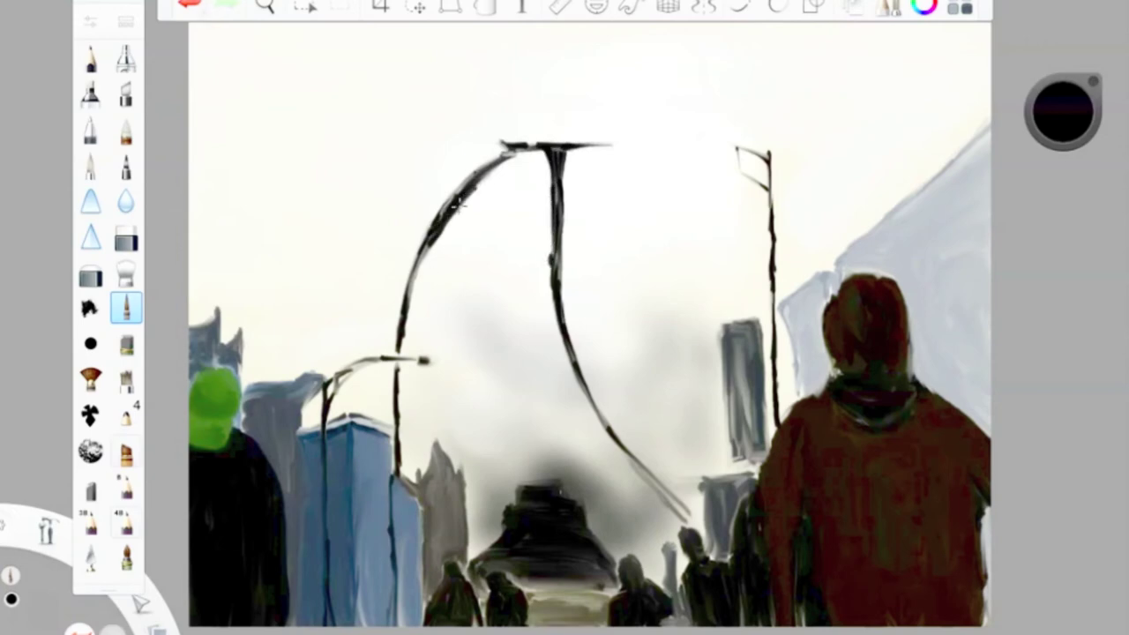
Thicken the tripod's left leg with grey and black strokes and reinforce the lower central leg.
{"action": "left_click_drag", "start_coordinate": [1062, 111], "coordinate": [1063, 80]}
{"action": "left_click_drag", "start_coordinate": [490, 164], "coordinate": [423, 238]}
{"action": "left_click", "coordinate": [1063, 112]}
{"action": "mouse_move", "coordinate": [529, 145]}
{"action": "left_mouse_down"}
{"action": "mouse_move", "coordinate": [419, 243]}
{"action": "mouse_move", "coordinate": [428, 249]}
{"action": "left_mouse_up"}
{"action": "mouse_move", "coordinate": [472, 205]}
{"action": "left_mouse_down"}
{"action": "mouse_move", "coordinate": [406, 311]}
{"action": "mouse_move", "coordinate": [402, 291]}
{"action": "mouse_move", "coordinate": [398, 472]}
{"action": "left_mouse_up"}
{"action": "left_click_drag", "start_coordinate": [564, 342], "coordinate": [644, 473]}
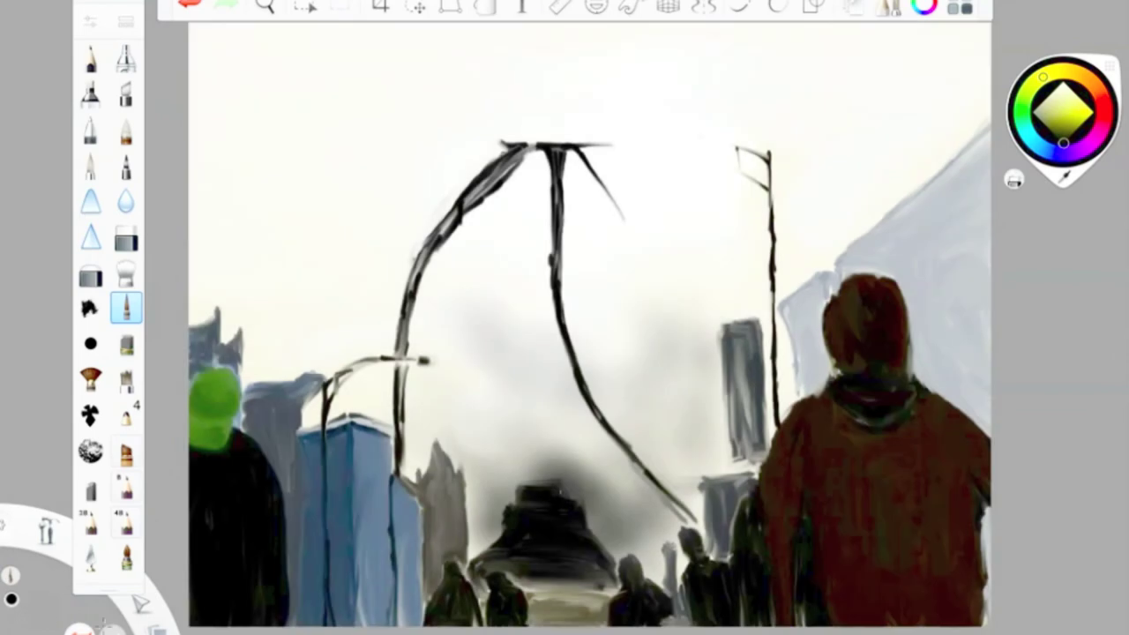
Paint the tripod's right leg in black down to the blue-grey tower and darken the upper left leg.
{"action": "left_click_drag", "start_coordinate": [579, 145], "coordinate": [656, 265]}
{"action": "left_click_drag", "start_coordinate": [589, 173], "coordinate": [675, 305]}
{"action": "mouse_move", "coordinate": [609, 203]}
{"action": "left_mouse_down"}
{"action": "mouse_move", "coordinate": [722, 376]}
{"action": "mouse_move", "coordinate": [714, 362]}
{"action": "left_mouse_up"}
{"action": "left_click_drag", "start_coordinate": [635, 252], "coordinate": [727, 388]}
{"action": "left_click_drag", "start_coordinate": [621, 231], "coordinate": [724, 381]}
{"action": "left_click_drag", "start_coordinate": [527, 148], "coordinate": [425, 256]}
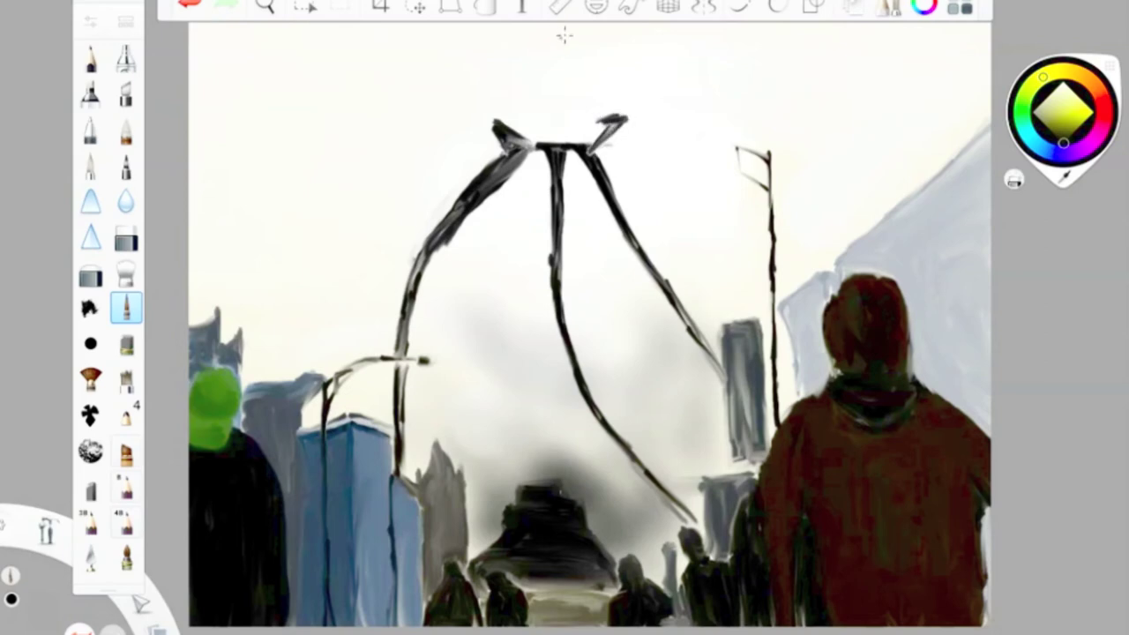
Paint a wide black hip plate across the top of the tripod's legs.
{"action": "left_click_drag", "start_coordinate": [494, 52], "coordinate": [608, 53]}
{"action": "left_click", "coordinate": [126, 307]}
{"action": "left_click_drag", "start_coordinate": [1063, 110], "coordinate": [1063, 84]}
{"action": "mouse_move", "coordinate": [467, 128]}
{"action": "left_mouse_down"}
{"action": "mouse_move", "coordinate": [613, 130]}
{"action": "mouse_move", "coordinate": [631, 146]}
{"action": "left_mouse_up"}
{"action": "left_click_drag", "start_coordinate": [472, 167], "coordinate": [613, 175]}
Paint the tripod's rounded black head and neck above the hip plate and thicken the upper central leg.
{"action": "left_click", "coordinate": [126, 306]}
{"action": "left_click", "coordinate": [134, 263]}
{"action": "left_click", "coordinate": [128, 269]}
{"action": "mouse_move", "coordinate": [493, 44]}
{"action": "left_mouse_down"}
{"action": "mouse_move", "coordinate": [608, 46]}
{"action": "mouse_move", "coordinate": [498, 44]}
{"action": "left_mouse_up"}
{"action": "left_click_drag", "start_coordinate": [1045, 116], "coordinate": [1045, 141]}
{"action": "left_click", "coordinate": [127, 307]}
{"action": "left_click", "coordinate": [127, 307]}
{"action": "mouse_move", "coordinate": [555, 44]}
{"action": "left_mouse_down"}
{"action": "mouse_move", "coordinate": [538, 79]}
{"action": "mouse_move", "coordinate": [591, 89]}
{"action": "mouse_move", "coordinate": [529, 124]}
{"action": "mouse_move", "coordinate": [538, 164]}
{"action": "mouse_move", "coordinate": [618, 152]}
{"action": "left_mouse_up"}
{"action": "mouse_move", "coordinate": [506, 39]}
{"action": "left_mouse_down"}
{"action": "mouse_move", "coordinate": [556, 61]}
{"action": "mouse_move", "coordinate": [522, 57]}
{"action": "left_mouse_up"}
{"action": "mouse_move", "coordinate": [503, 104]}
{"action": "left_mouse_down"}
{"action": "mouse_move", "coordinate": [589, 141]}
{"action": "mouse_move", "coordinate": [476, 172]}
{"action": "mouse_move", "coordinate": [612, 169]}
{"action": "mouse_move", "coordinate": [529, 152]}
{"action": "mouse_move", "coordinate": [545, 308]}
{"action": "left_mouse_up"}
{"action": "left_click_drag", "start_coordinate": [545, 167], "coordinate": [557, 357]}
{"action": "mouse_move", "coordinate": [529, 35]}
{"action": "left_mouse_down"}
{"action": "mouse_move", "coordinate": [569, 53]}
{"action": "mouse_move", "coordinate": [501, 58]}
{"action": "mouse_move", "coordinate": [546, 35]}
{"action": "left_mouse_up"}
Add a glowing white eye with a soft halo in the middle of the tripod's head.
{"action": "left_click_drag", "start_coordinate": [1063, 133], "coordinate": [1063, 88]}
{"action": "left_click_drag", "start_coordinate": [529, 53], "coordinate": [542, 63]}
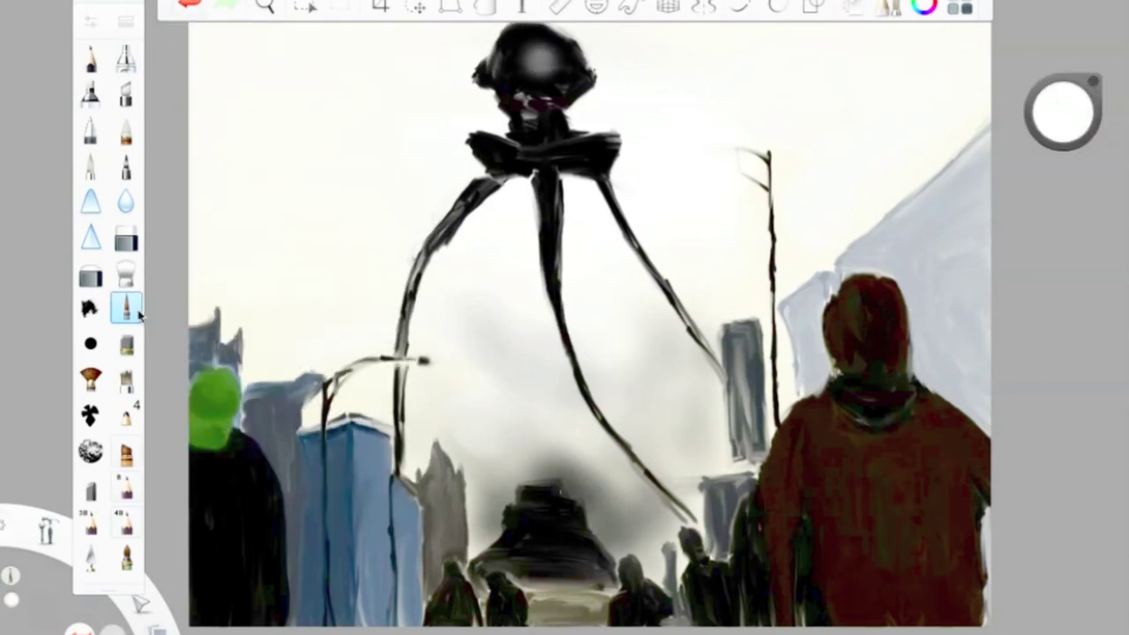
{"action": "left_click", "coordinate": [126, 306]}
{"action": "left_click", "coordinate": [365, 219]}
{"action": "left_click", "coordinate": [90, 165]}
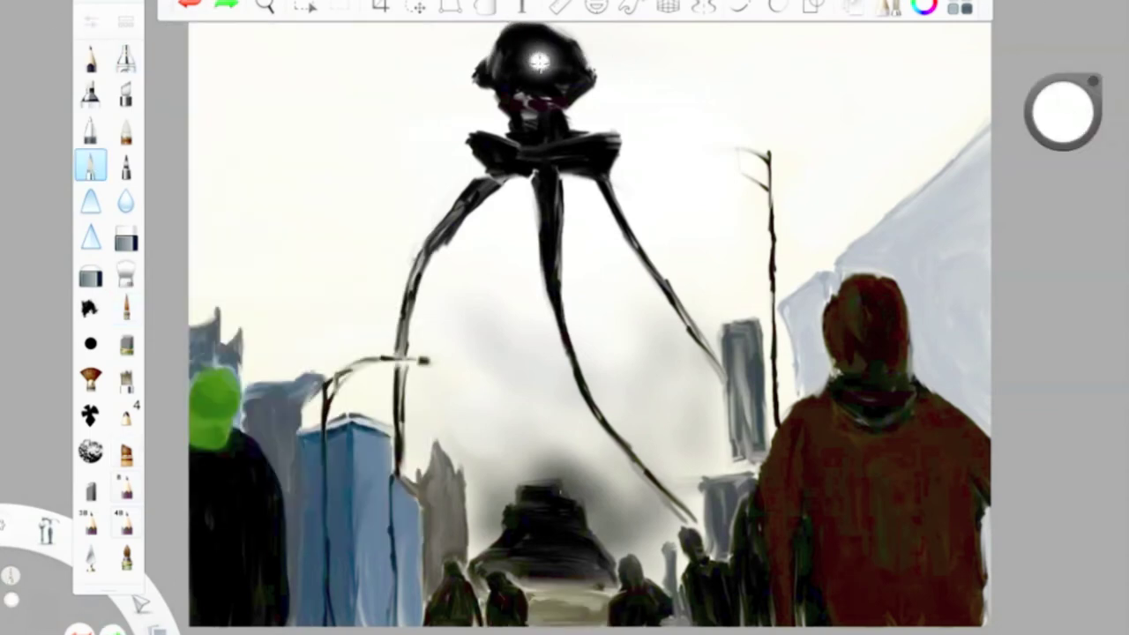
Paint dark jagged plates along the lower edge of the tripod's head.
{"action": "left_click_drag", "start_coordinate": [1062, 88], "coordinate": [1062, 132]}
{"action": "double_click", "coordinate": [126, 307]}
{"action": "left_click", "coordinate": [227, 222]}
{"action": "left_click", "coordinate": [617, 265]}
{"action": "left_click_drag", "start_coordinate": [461, 92], "coordinate": [529, 102]}
{"action": "left_click_drag", "start_coordinate": [586, 88], "coordinate": [603, 104]}
{"action": "left_click_drag", "start_coordinate": [481, 88], "coordinate": [521, 116]}
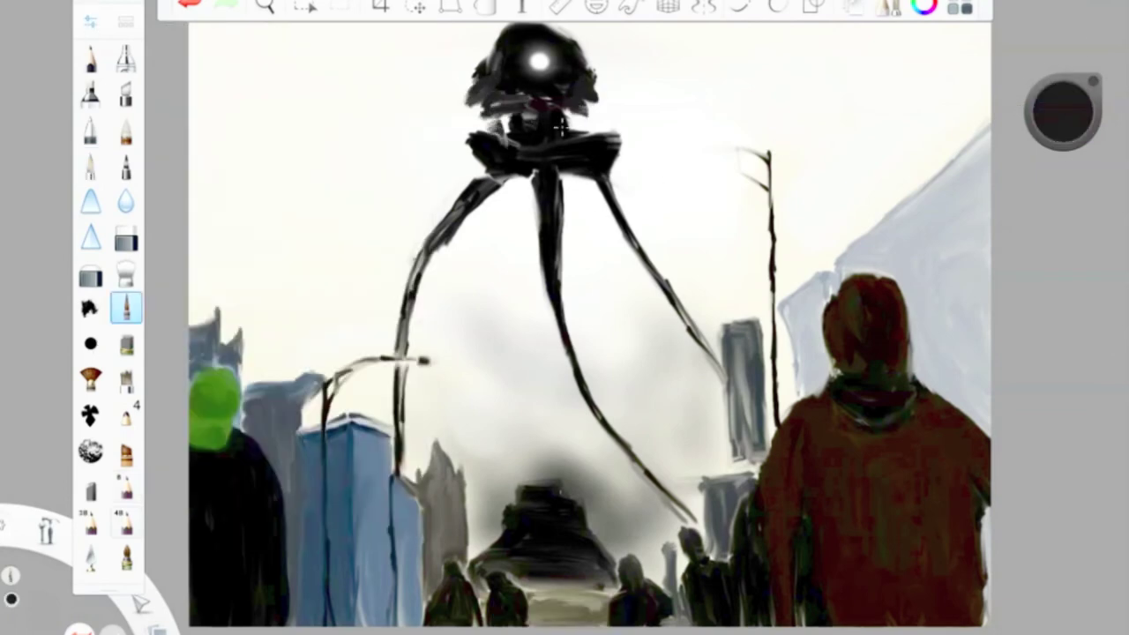
Rejoin the tripod's right leg nearer the middle of the hip plate and add pointed black fins to the head around the eye.
{"action": "mouse_move", "coordinate": [1062, 98]}
{"action": "left_mouse_down"}
{"action": "mouse_move", "coordinate": [1063, 55]}
{"action": "mouse_move", "coordinate": [1062, 132]}
{"action": "left_mouse_up"}
{"action": "left_click", "coordinate": [90, 165]}
{"action": "left_click", "coordinate": [126, 307]}
{"action": "left_click_drag", "start_coordinate": [578, 174], "coordinate": [643, 252]}
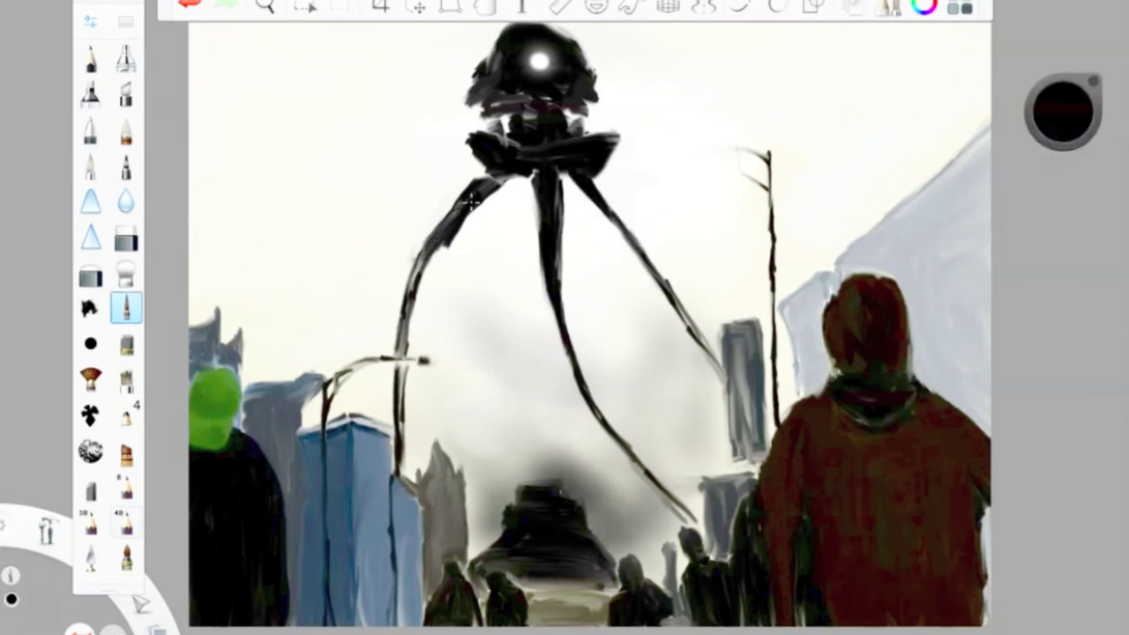
{"action": "left_click_drag", "start_coordinate": [542, 46], "coordinate": [565, 77]}
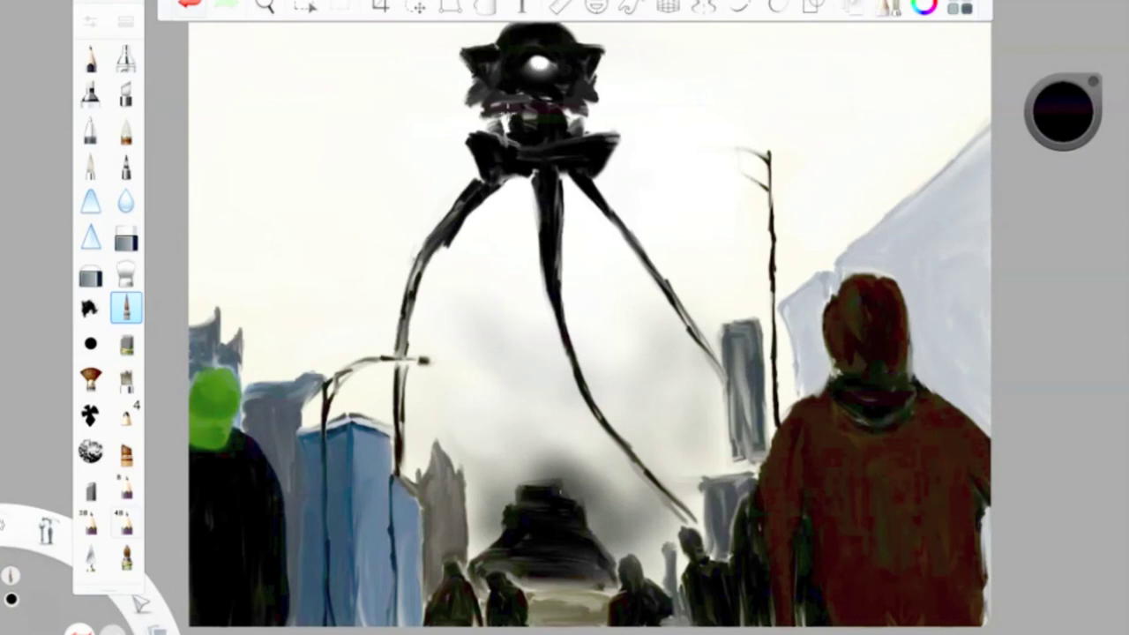
Thicken the tripod's upper right leg in black and slim the top of the central leg with white.
{"action": "left_click_drag", "start_coordinate": [1062, 99], "coordinate": [1063, 54]}
{"action": "left_click", "coordinate": [1062, 112]}
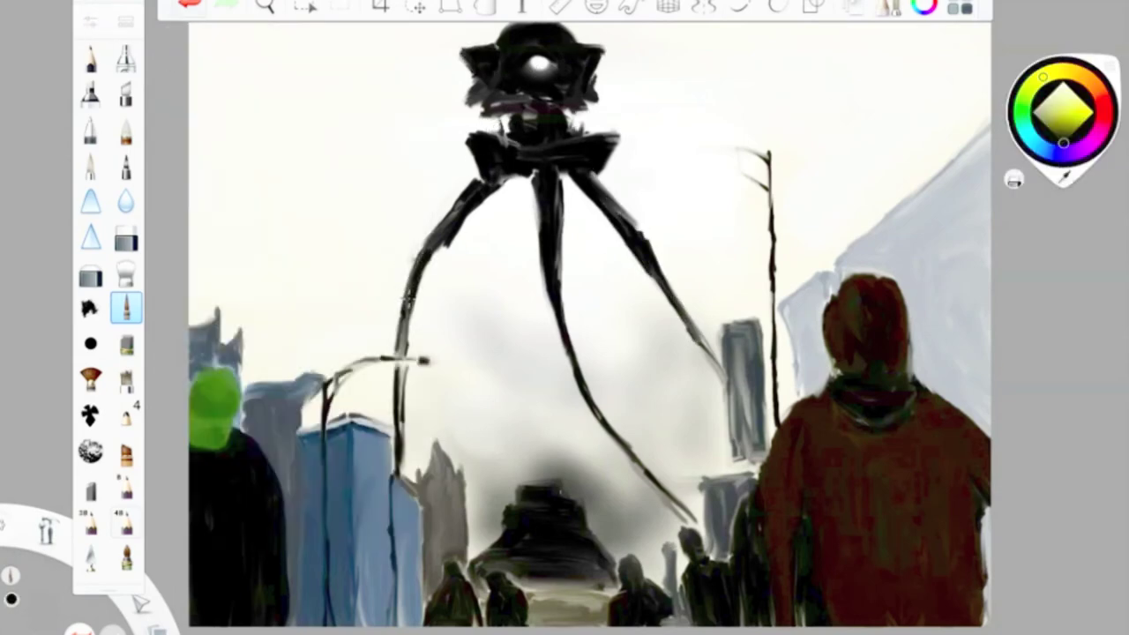
{"action": "left_click", "coordinate": [564, 189]}
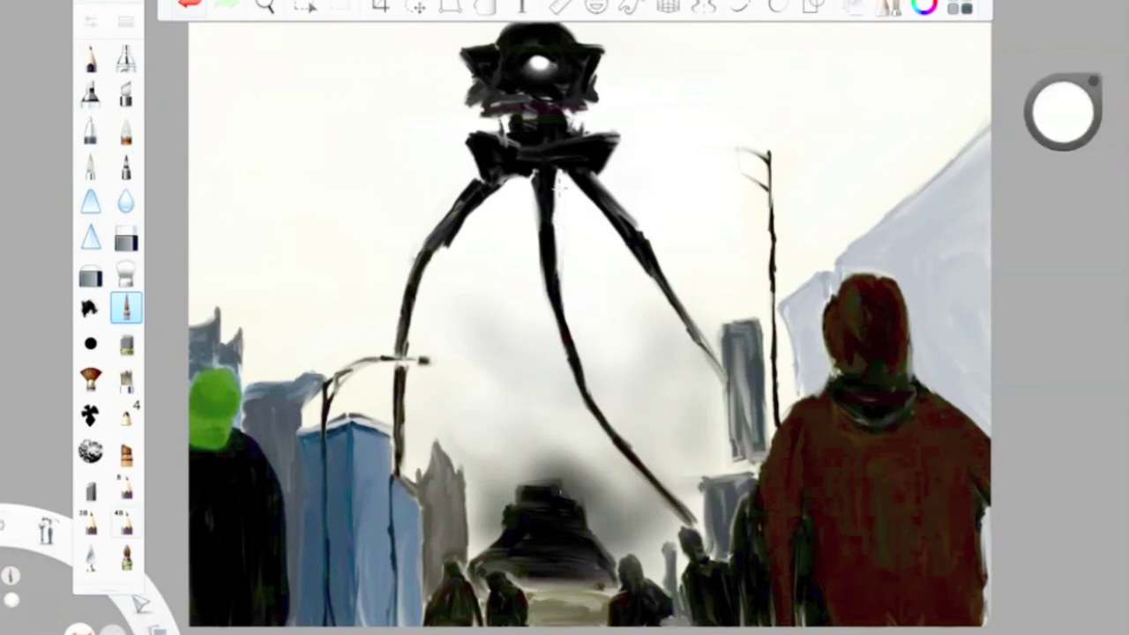
Airbrush a light white haze over the tripod and the central building, undoing the heavier strokes on the head.
{"action": "left_click", "coordinate": [126, 57]}
{"action": "left_click", "coordinate": [126, 58]}
{"action": "mouse_move", "coordinate": [547, 53]}
{"action": "left_mouse_down"}
{"action": "mouse_move", "coordinate": [650, 121]}
{"action": "mouse_move", "coordinate": [599, 211]}
{"action": "left_mouse_up"}
{"action": "mouse_move", "coordinate": [516, 115]}
{"action": "left_mouse_down"}
{"action": "mouse_move", "coordinate": [467, 53]}
{"action": "mouse_move", "coordinate": [494, 35]}
{"action": "left_mouse_up"}
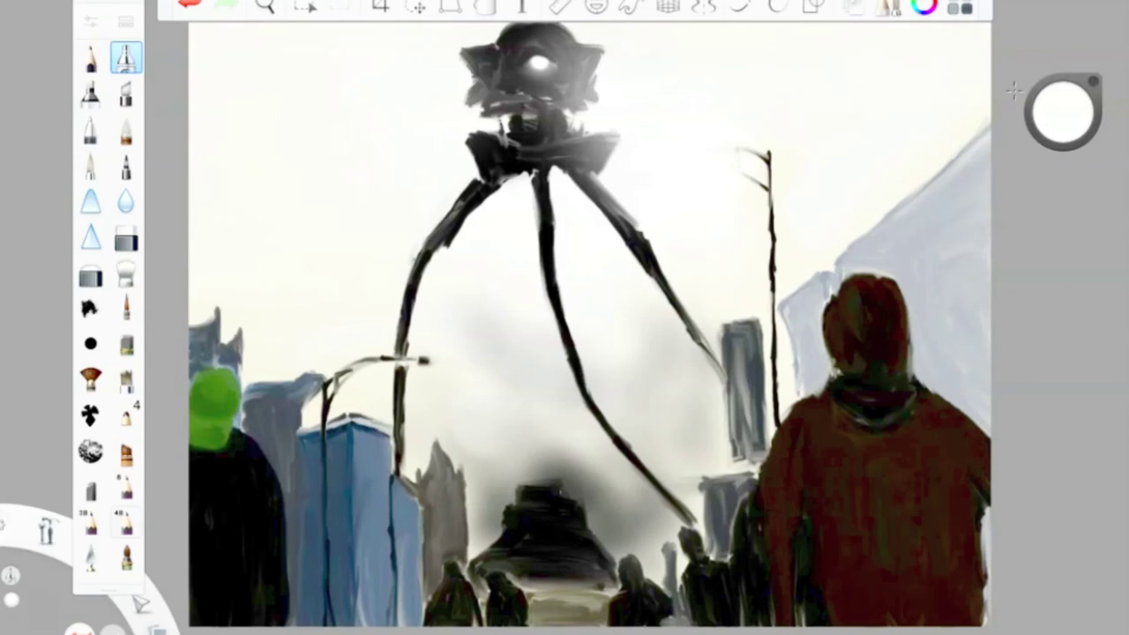
{"action": "key", "text": "ctrl+z"}
{"action": "key", "text": "ctrl+z"}
{"action": "left_click_drag", "start_coordinate": [512, 493], "coordinate": [617, 529]}
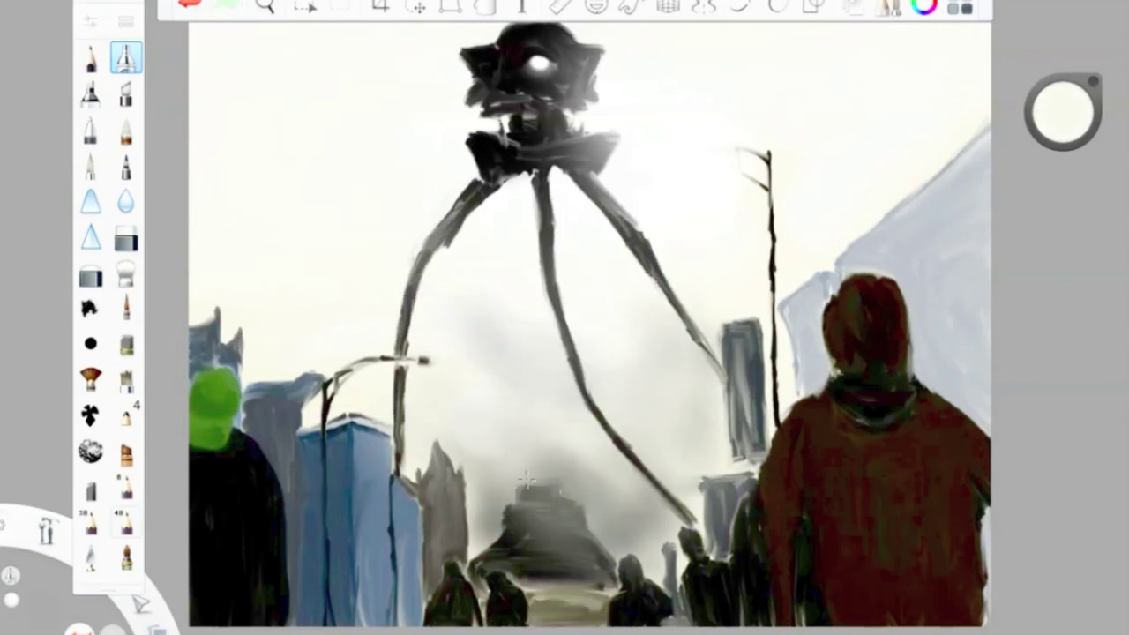
Airbrush dark grey smoke around the central building and behind the tripod's legs.
{"action": "left_click_drag", "start_coordinate": [1062, 110], "coordinate": [915, 121]}
{"action": "mouse_move", "coordinate": [529, 494]}
{"action": "left_mouse_down"}
{"action": "mouse_move", "coordinate": [633, 424]}
{"action": "mouse_move", "coordinate": [330, 327]}
{"action": "left_mouse_up"}
{"action": "left_click_drag", "start_coordinate": [564, 282], "coordinate": [661, 335]}
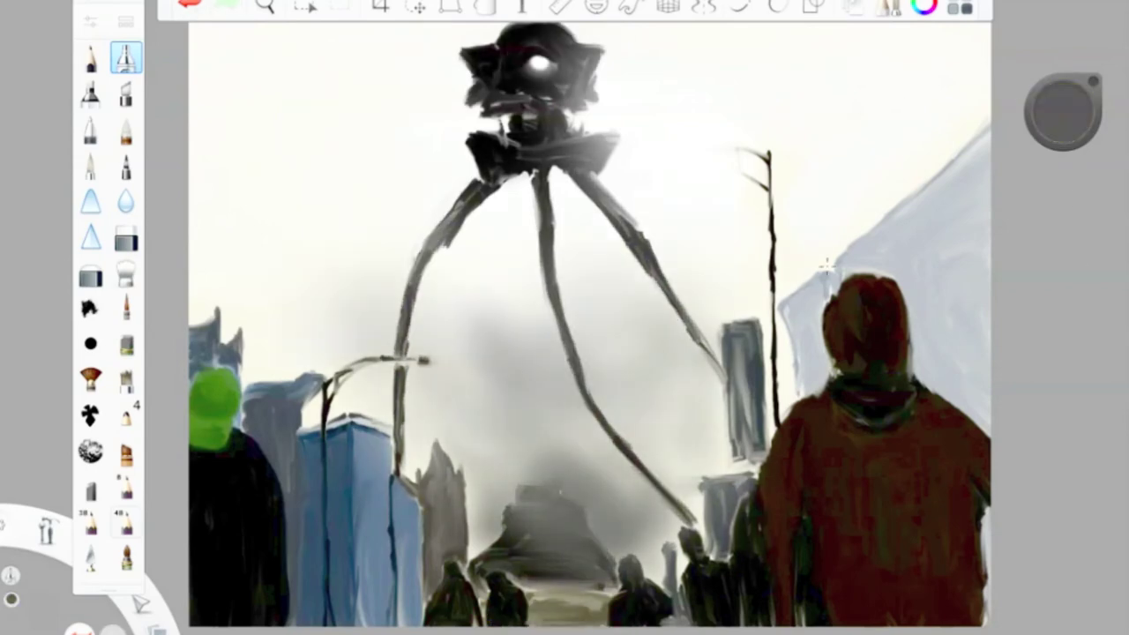
Darken the tripod's central leg with black strokes and airbrush darker grey smoke around its lower end.
{"action": "left_click", "coordinate": [1063, 111]}
{"action": "left_click", "coordinate": [126, 307]}
{"action": "mouse_move", "coordinate": [547, 256]}
{"action": "left_mouse_down"}
{"action": "mouse_move", "coordinate": [572, 363]}
{"action": "mouse_move", "coordinate": [679, 512]}
{"action": "left_mouse_up"}
{"action": "left_click", "coordinate": [126, 58]}
{"action": "mouse_move", "coordinate": [608, 405]}
{"action": "left_mouse_down"}
{"action": "mouse_move", "coordinate": [646, 481]}
{"action": "mouse_move", "coordinate": [582, 529]}
{"action": "left_mouse_up"}
{"action": "mouse_move", "coordinate": [670, 379]}
{"action": "left_mouse_down"}
{"action": "mouse_move", "coordinate": [618, 493]}
{"action": "mouse_move", "coordinate": [661, 573]}
{"action": "left_mouse_up"}
Shade the right-hand building's sloping roof edge in grey-blue and paint two rows of dark window slits on the blue building.
{"action": "left_click", "coordinate": [126, 307]}
{"action": "left_click_drag", "start_coordinate": [986, 134], "coordinate": [915, 214]}
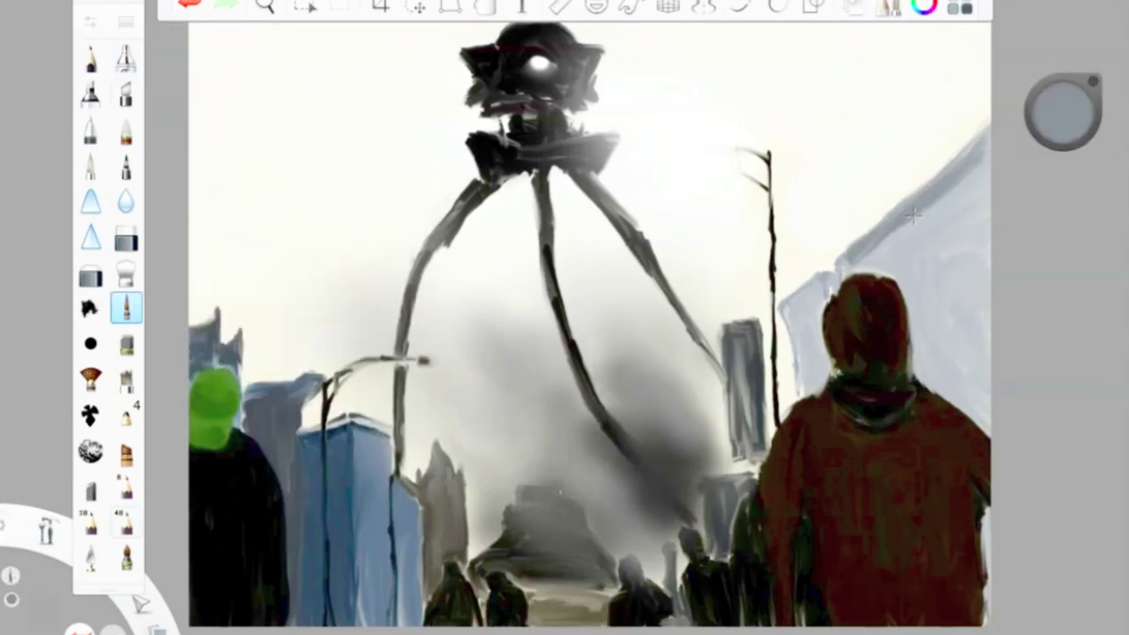
{"action": "left_click", "coordinate": [1062, 111]}
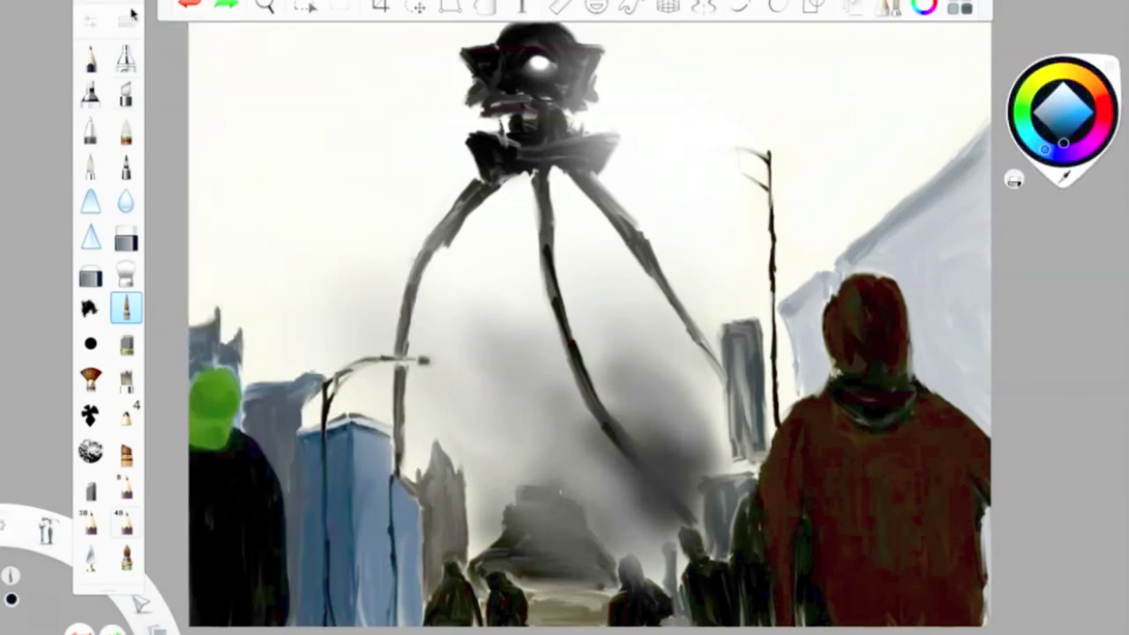
{"action": "left_click_drag", "start_coordinate": [358, 460], "coordinate": [360, 487]}
{"action": "left_click_drag", "start_coordinate": [375, 467], "coordinate": [381, 475]}
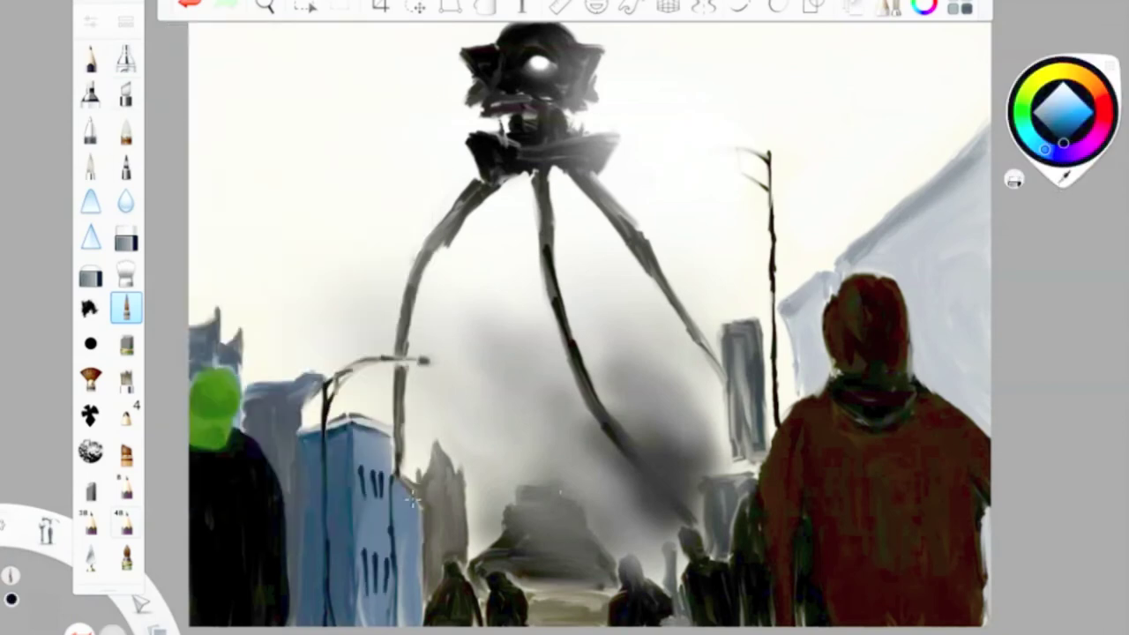
Paint a tall white vertical sign on the right-hand building and outline it in black with thin bracket lines.
{"action": "left_click_drag", "start_coordinate": [1063, 110], "coordinate": [1063, 79]}
{"action": "left_click", "coordinate": [126, 307]}
{"action": "mouse_move", "coordinate": [967, 231]}
{"action": "left_mouse_down"}
{"action": "mouse_move", "coordinate": [961, 305]}
{"action": "mouse_move", "coordinate": [951, 291]}
{"action": "left_mouse_up"}
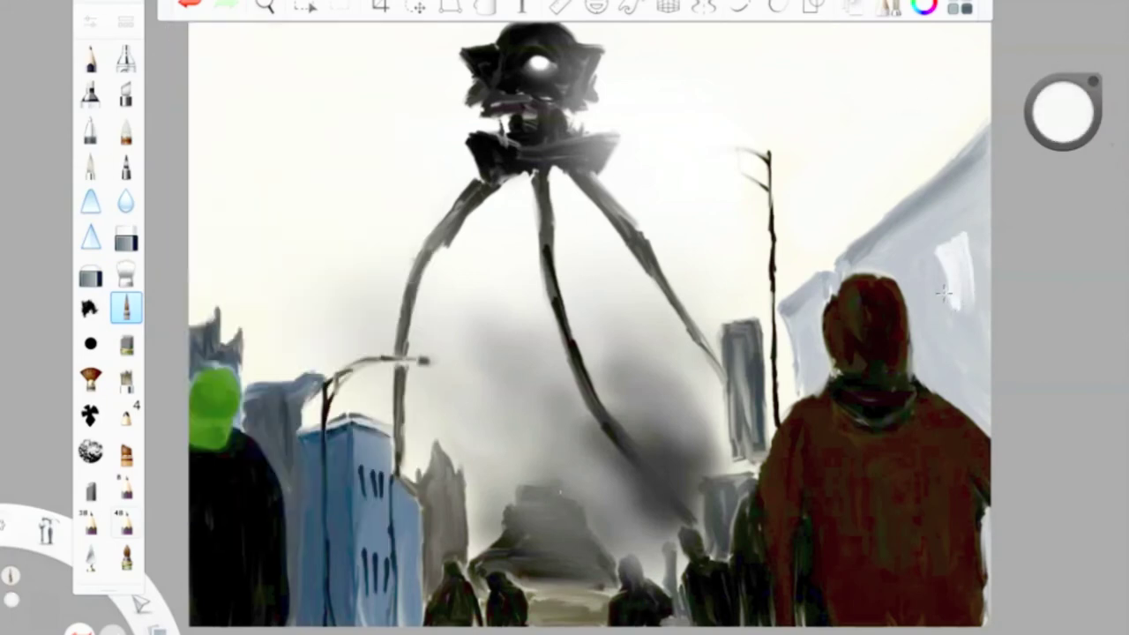
{"action": "left_click_drag", "start_coordinate": [937, 236], "coordinate": [945, 313]}
{"action": "left_click_drag", "start_coordinate": [965, 251], "coordinate": [970, 416]}
{"action": "left_click_drag", "start_coordinate": [945, 300], "coordinate": [951, 344]}
{"action": "left_click_drag", "start_coordinate": [1063, 111], "coordinate": [1062, 328]}
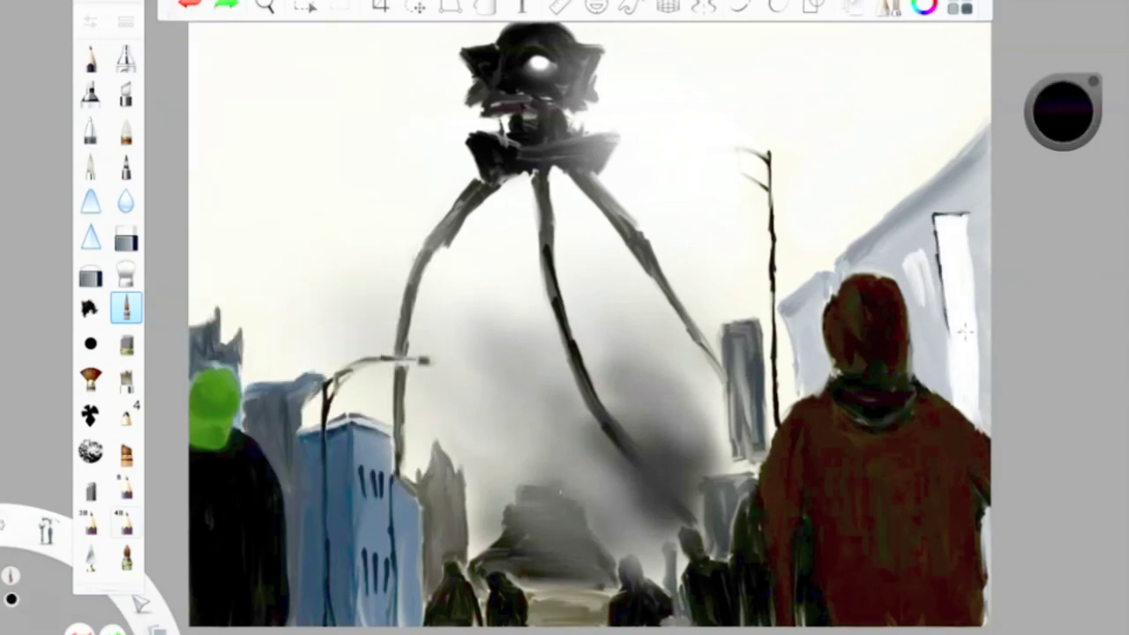
{"action": "left_click_drag", "start_coordinate": [974, 281], "coordinate": [982, 434]}
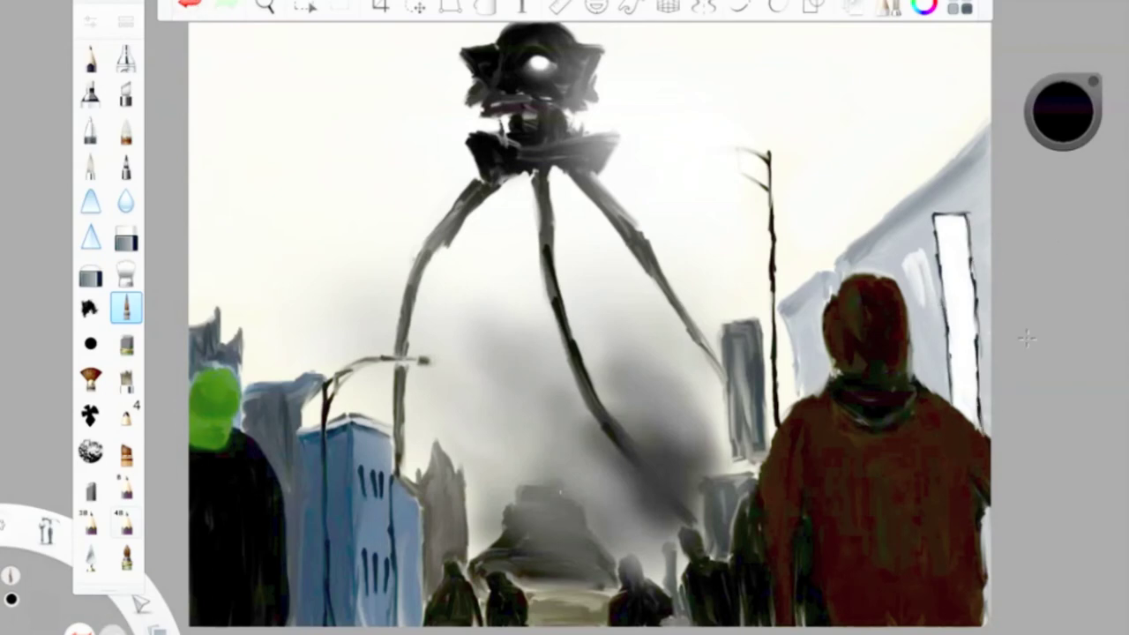
Brush lighter grey-blue strokes around the window slits on the blue building's front.
{"action": "left_click", "coordinate": [1063, 110]}
{"action": "left_click", "coordinate": [374, 484]}
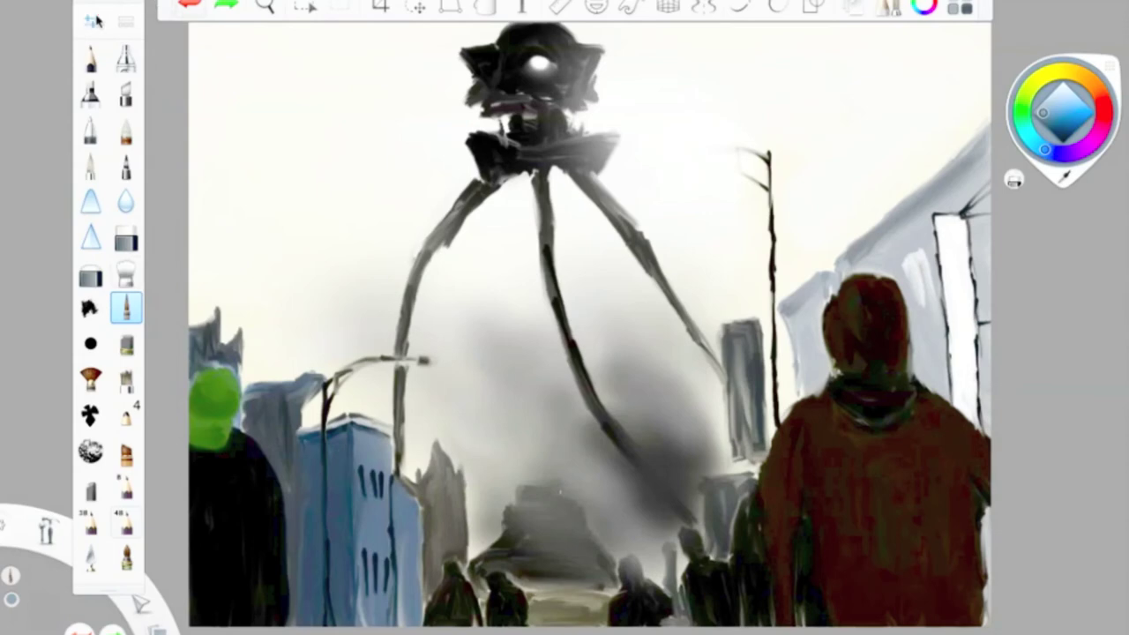
{"action": "left_click_drag", "start_coordinate": [374, 486], "coordinate": [361, 611]}
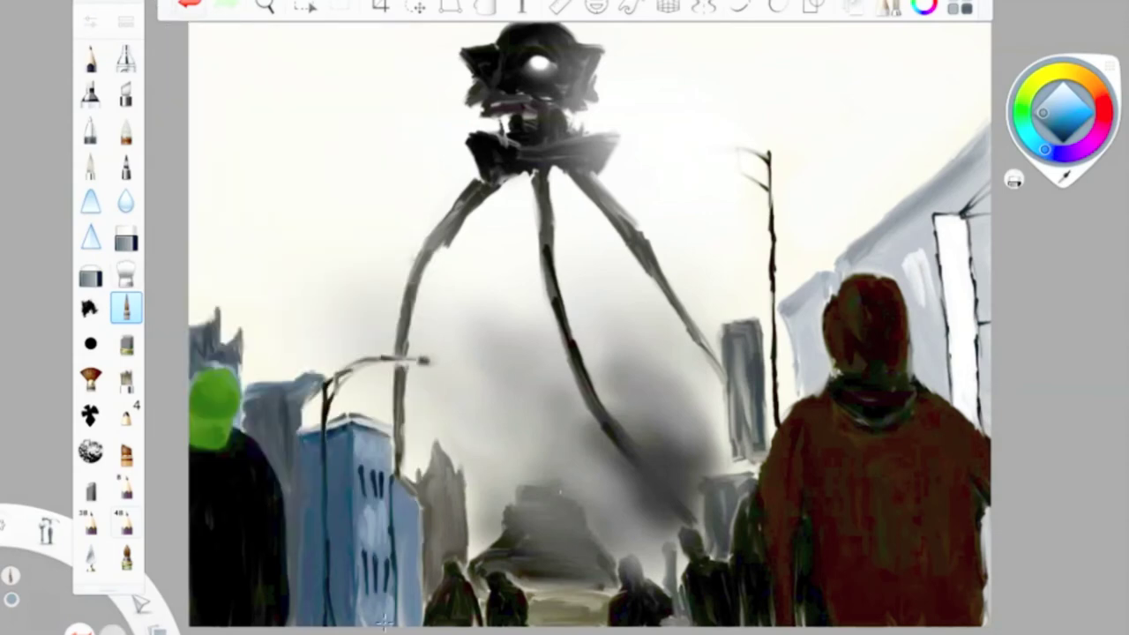
Extend the right street lamp's pole upward in black and draw its long curved double arm reaching toward the tripod.
{"action": "left_click", "coordinate": [701, 145]}
{"action": "left_click_drag", "start_coordinate": [768, 151], "coordinate": [767, 120]}
{"action": "left_click_drag", "start_coordinate": [669, 88], "coordinate": [732, 130]}
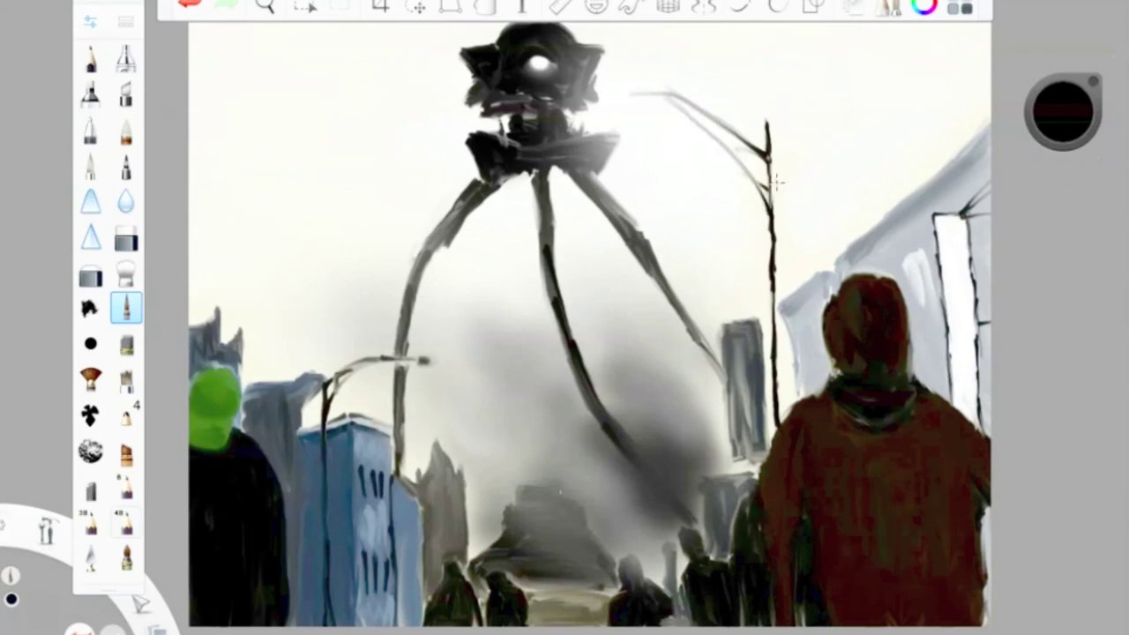
Darken the tripod's left leg in black, sketch thin bare branches around the right-hand buildings and trim the lamp pole's tip.
{"action": "left_click", "coordinate": [126, 307]}
{"action": "left_click", "coordinate": [126, 306]}
{"action": "left_click_drag", "start_coordinate": [467, 204], "coordinate": [399, 463]}
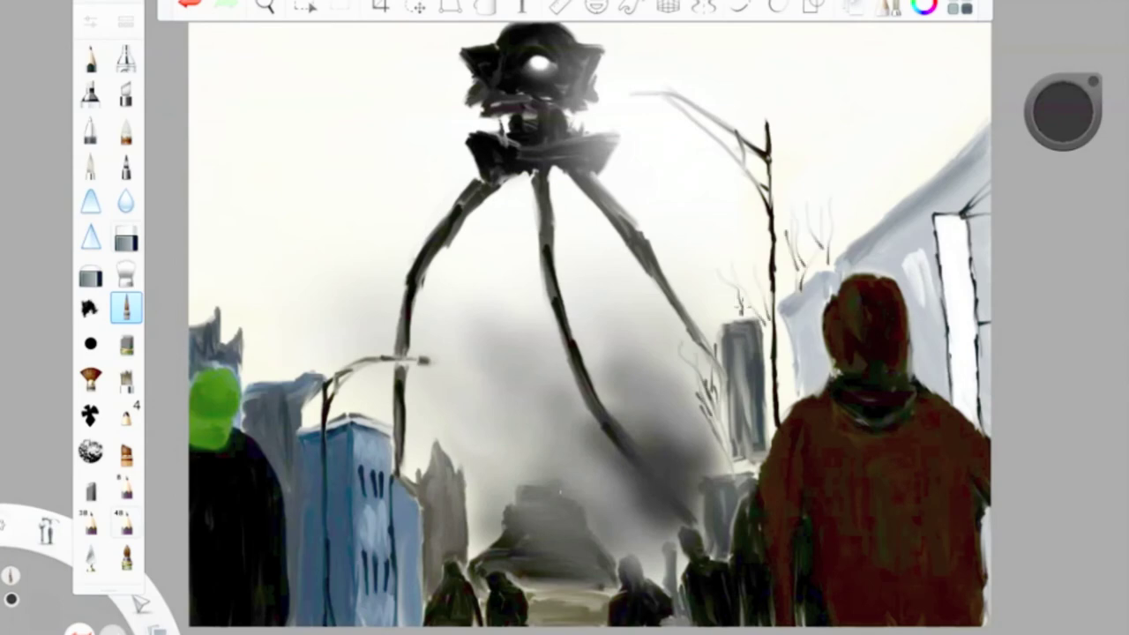
{"action": "left_click", "coordinate": [663, 101], "text": "alt"}
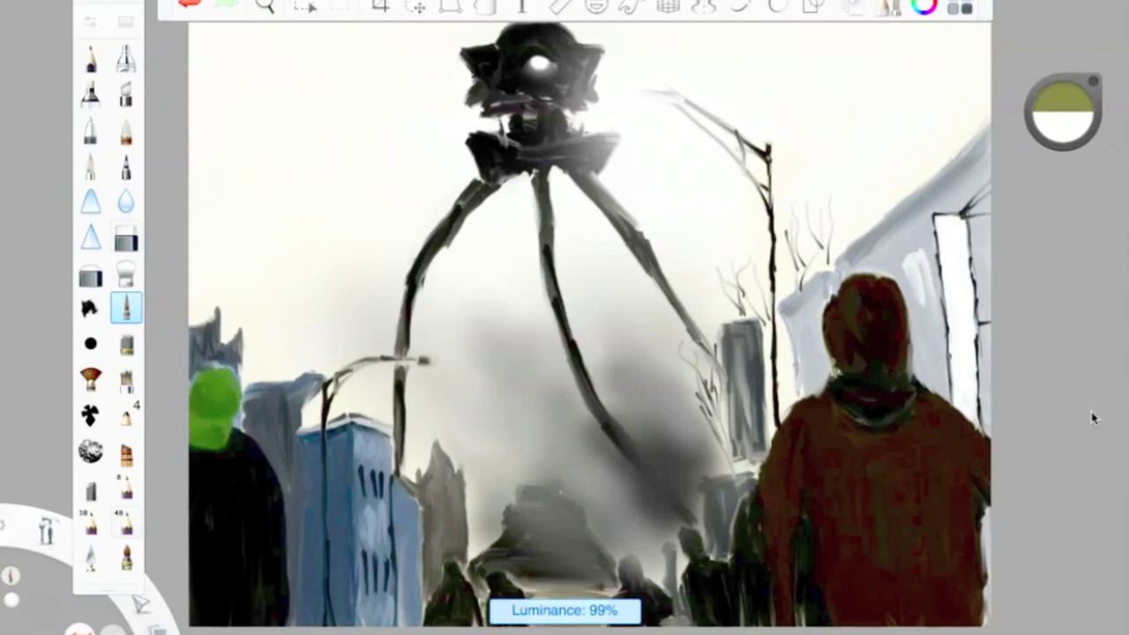
Trim the right fin of the tripod's head with white and dot a small white light on each side of the eye.
{"action": "key", "text": "ctrl+b"}
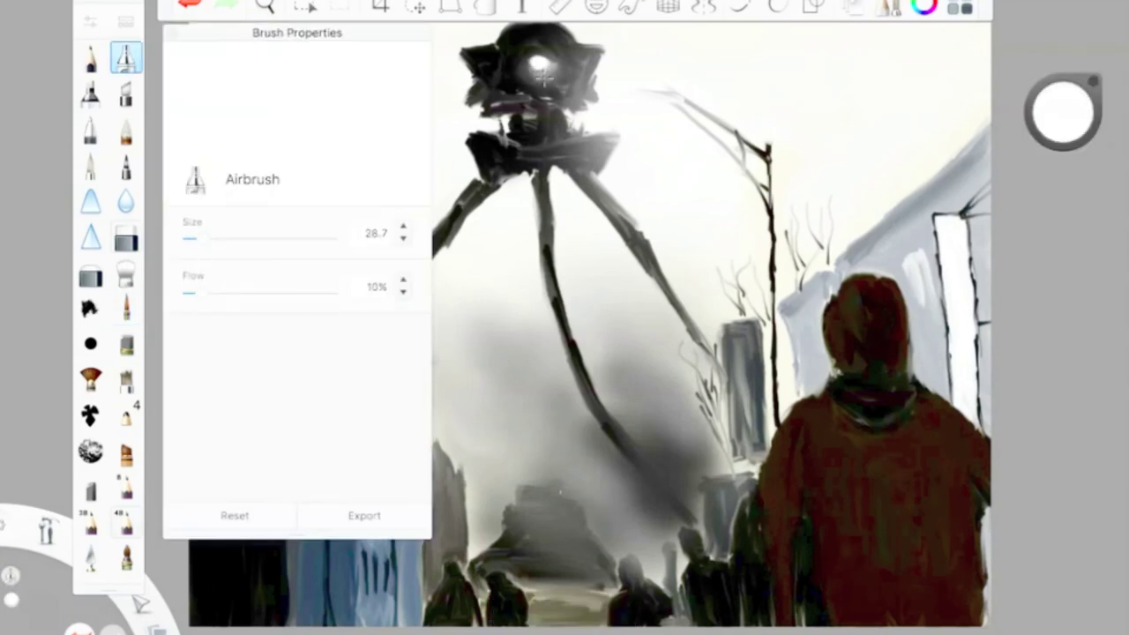
{"action": "key", "text": "ctrl+b"}
{"action": "left_click", "coordinate": [90, 165]}
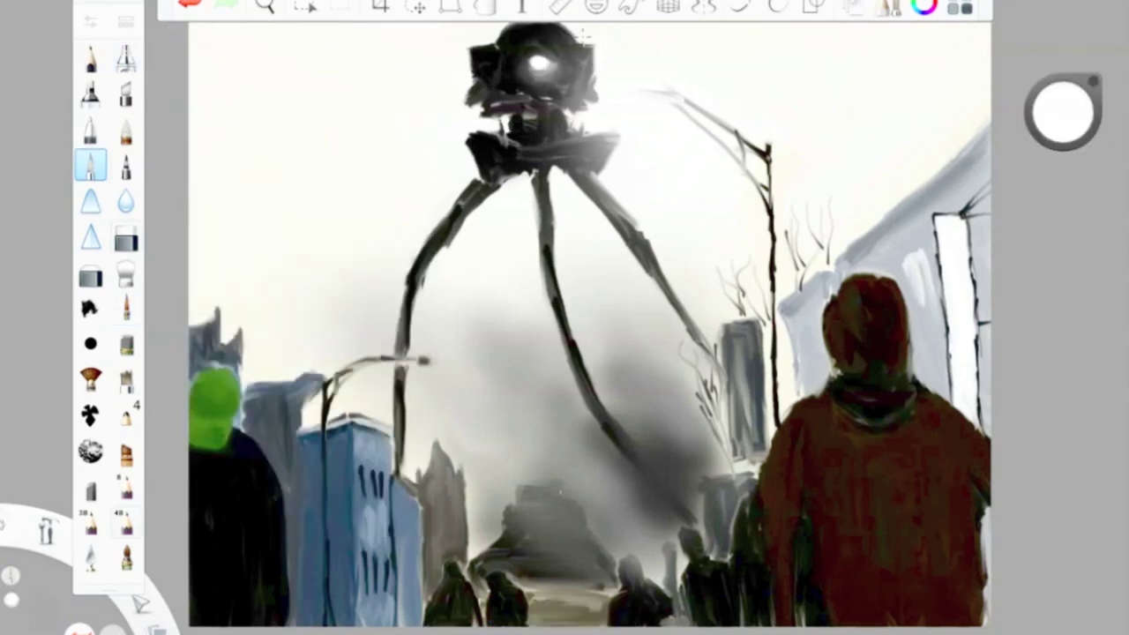
{"action": "mouse_move", "coordinate": [567, 34]}
{"action": "left_mouse_down"}
{"action": "mouse_move", "coordinate": [582, 36]}
{"action": "mouse_move", "coordinate": [455, 67]}
{"action": "left_mouse_up"}
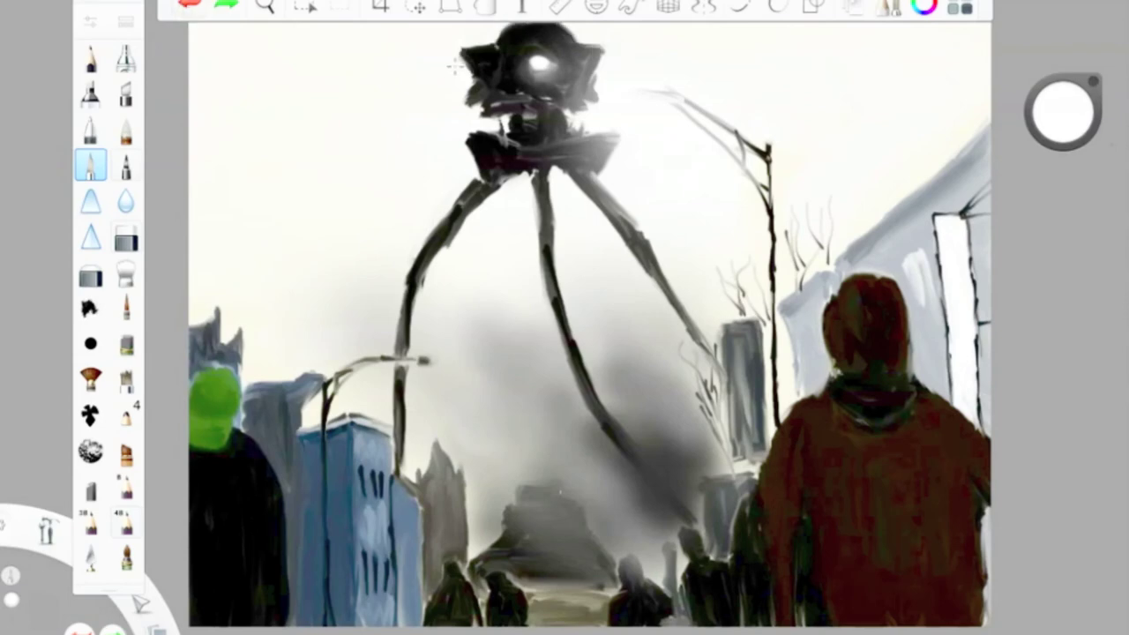
{"action": "key", "text": "ctrl+b"}
{"action": "key", "text": "ctrl+b"}
{"action": "left_click", "coordinate": [126, 58]}
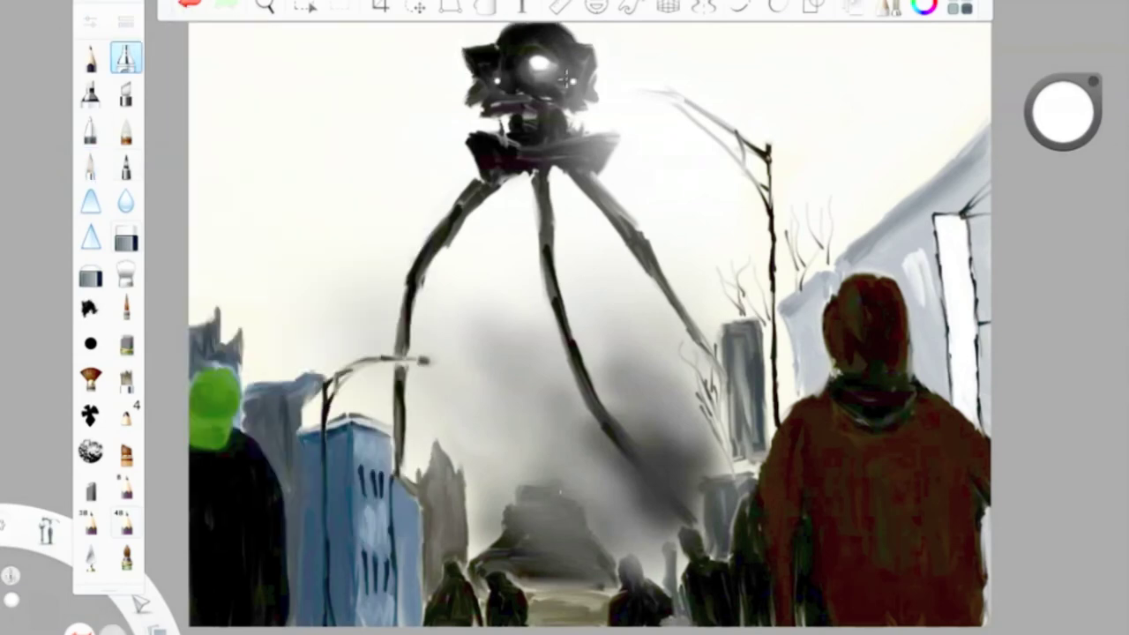
Reshape the tripod's hip plate with black and grey strokes and trim its right end with white.
{"action": "left_click", "coordinate": [582, 178], "text": "alt"}
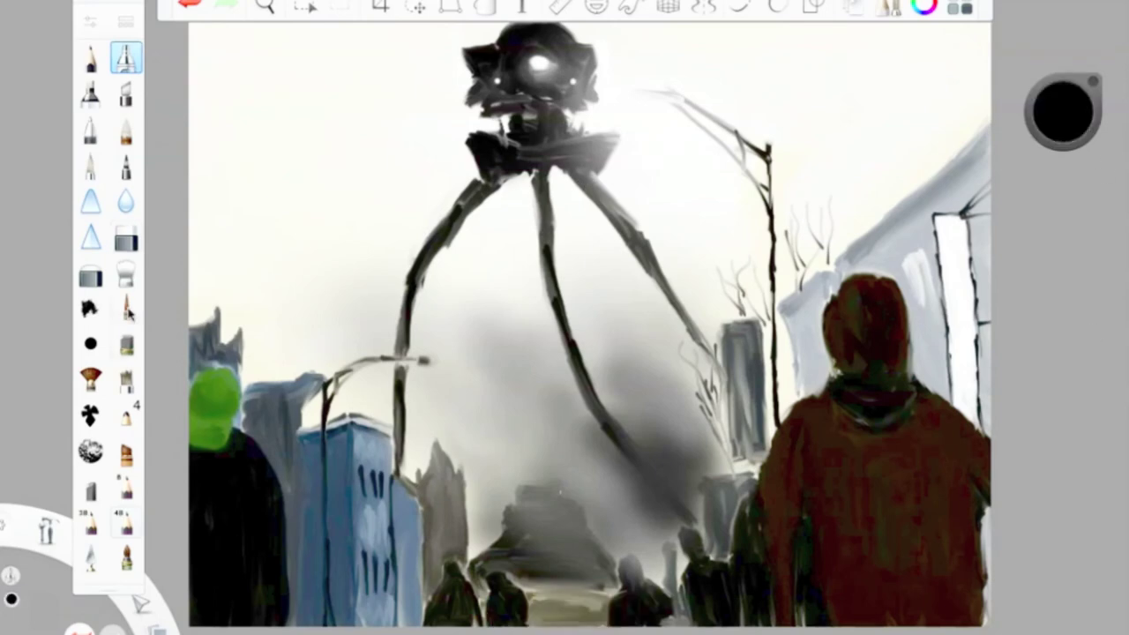
{"action": "left_click", "coordinate": [126, 307]}
{"action": "key", "text": "ctrl+b"}
{"action": "key", "text": "ctrl+b"}
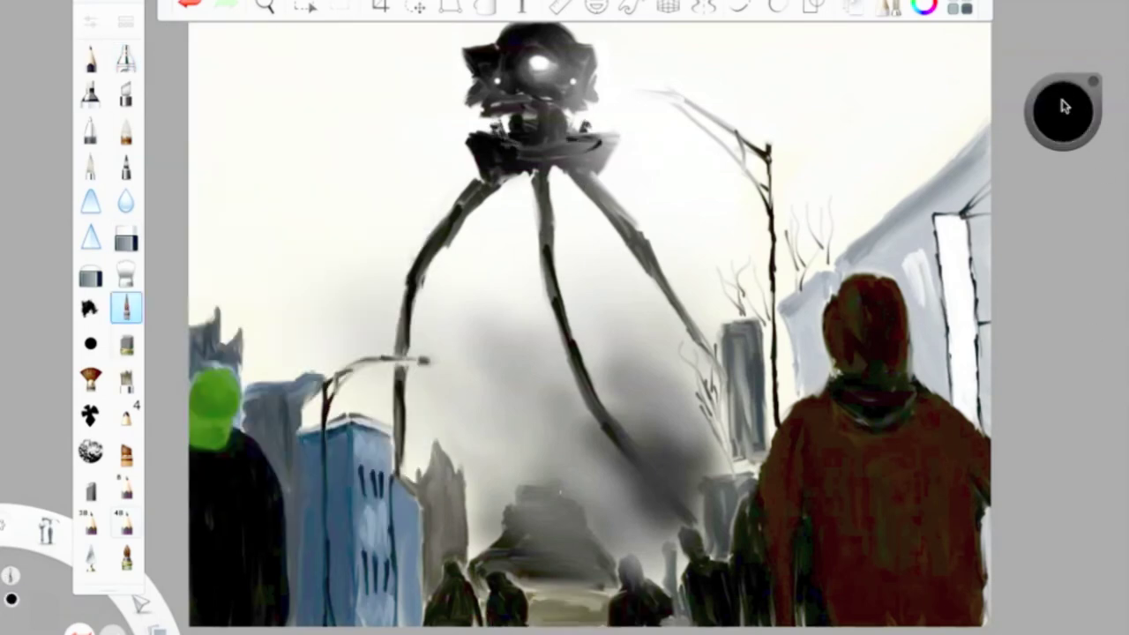
{"action": "left_click", "coordinate": [613, 129], "text": "alt"}
{"action": "key", "text": "e"}
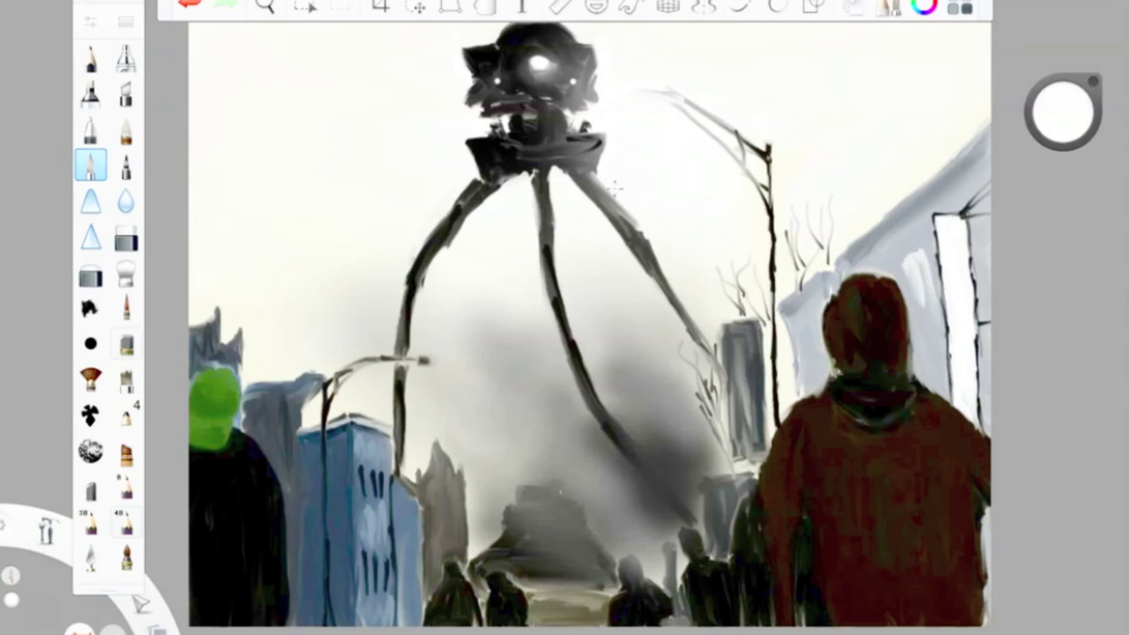
{"action": "left_click", "coordinate": [571, 148], "text": "alt"}
{"action": "key", "text": "e"}
{"action": "key", "text": "ctrl+b"}
{"action": "key", "text": "ctrl+b"}
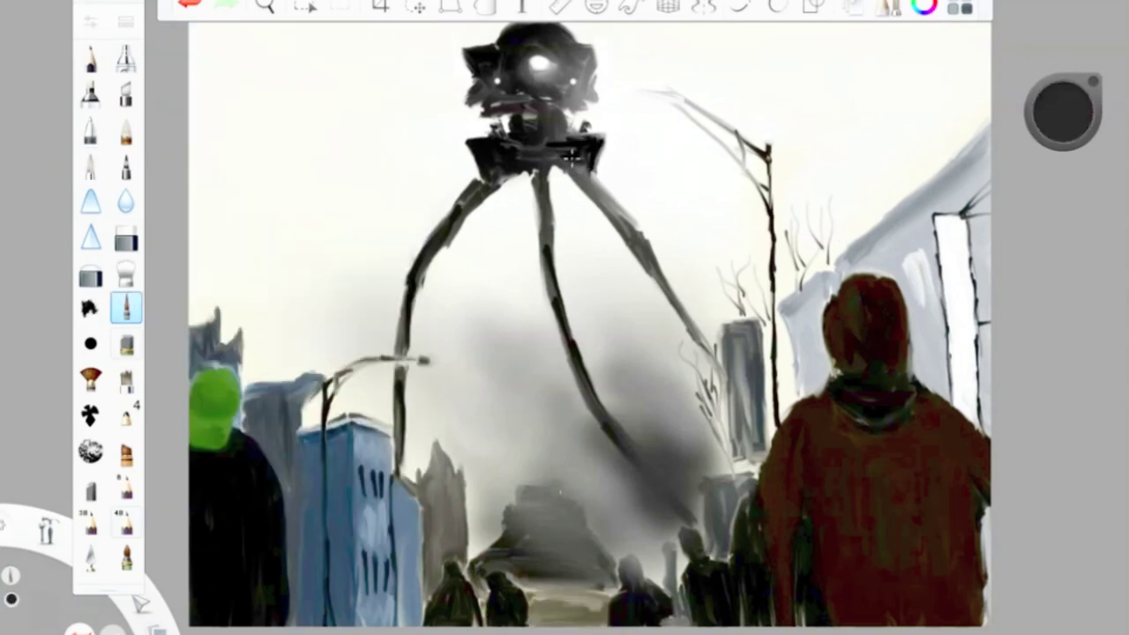
Darken the tripod's upper right leg in black and slim the outlines of both outer legs with white.
{"action": "left_click", "coordinate": [605, 203], "text": "alt"}
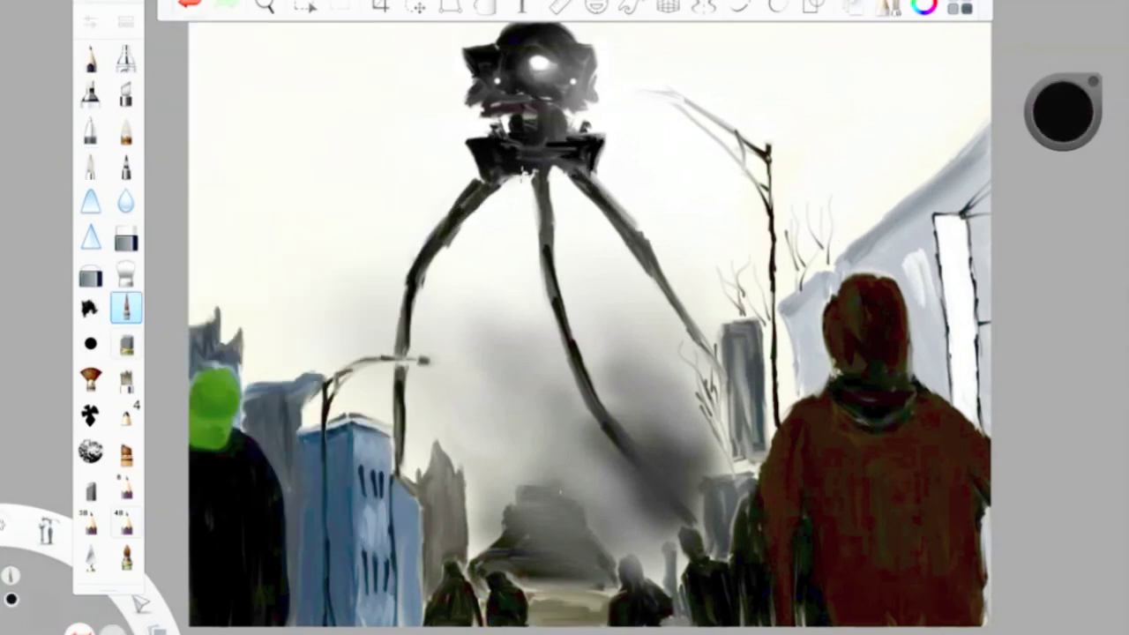
{"action": "key", "text": "e"}
{"action": "key", "text": "ctrl+b"}
{"action": "key", "text": "ctrl+b"}
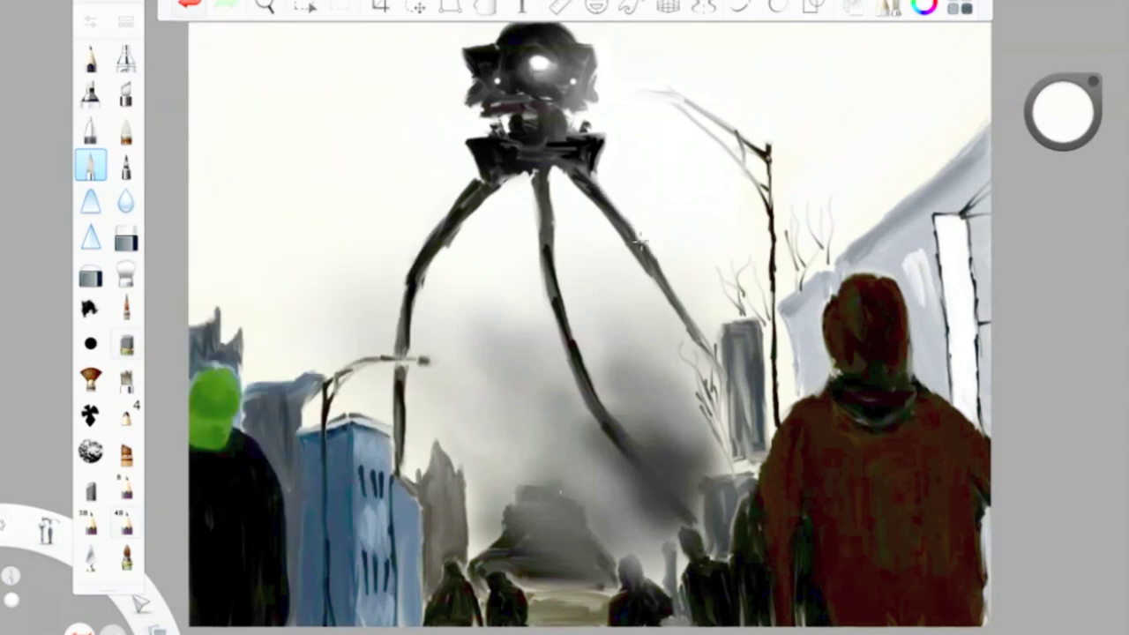
{"action": "left_click_drag", "start_coordinate": [456, 227], "coordinate": [442, 250]}
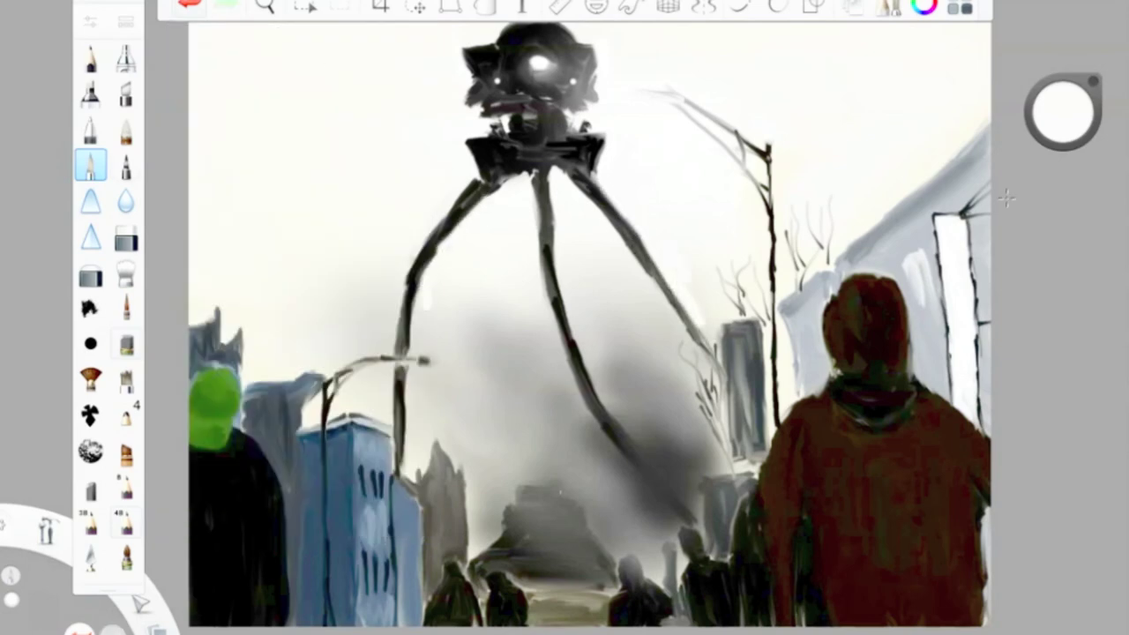
Smudge the bare branches beside the right street lamp and around the narrow tower into faint streaks.
{"action": "left_click", "coordinate": [126, 274]}
{"action": "left_click_drag", "start_coordinate": [737, 335], "coordinate": [715, 227]}
{"action": "left_click_drag", "start_coordinate": [816, 274], "coordinate": [834, 216]}
{"action": "left_click_drag", "start_coordinate": [670, 415], "coordinate": [710, 361]}
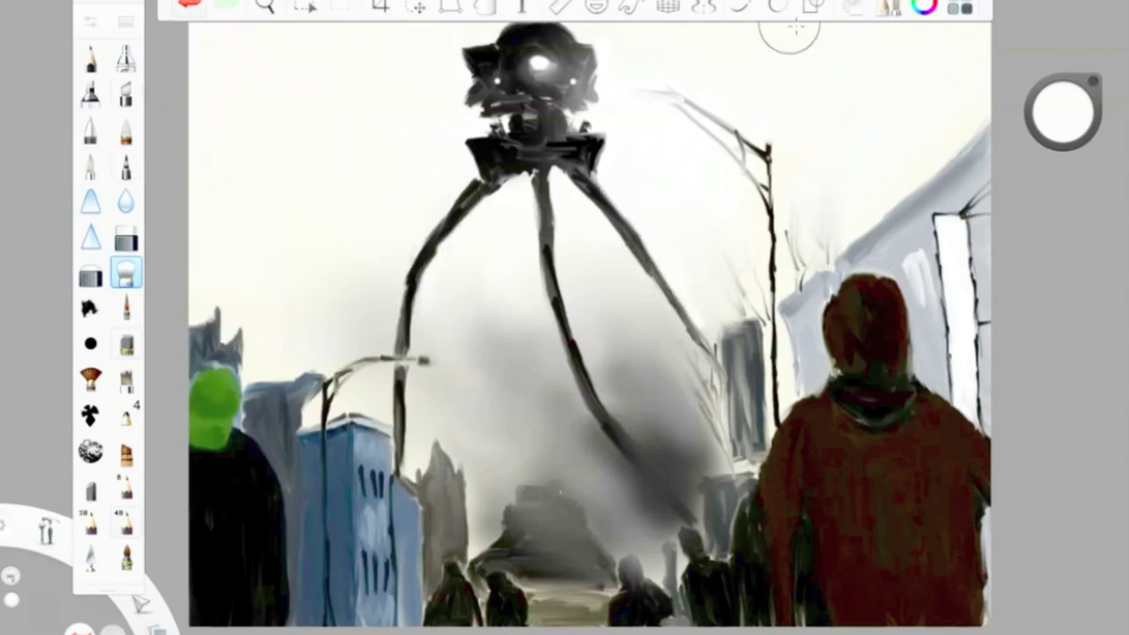
Try a strong white airbrush glow beside the tripod's head and a smear on the far-left building, and undo both.
{"action": "left_click", "coordinate": [890, 7]}
{"action": "left_click", "coordinate": [635, 100]}
{"action": "left_click_drag", "start_coordinate": [573, 97], "coordinate": [652, 254]}
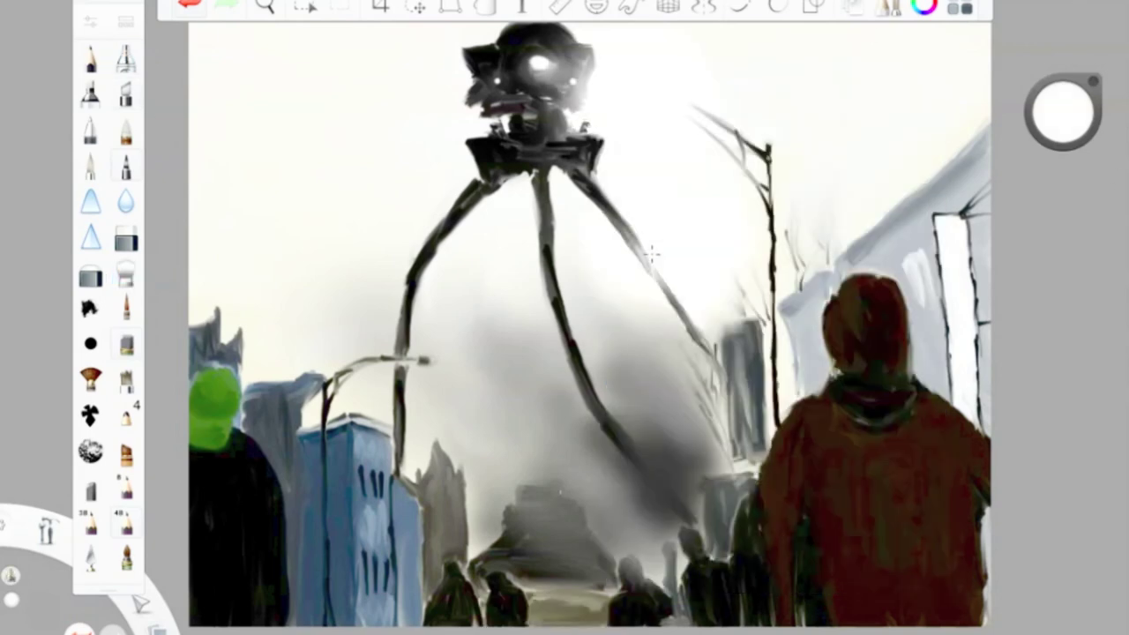
{"action": "left_click", "coordinate": [91, 201]}
{"action": "left_click_drag", "start_coordinate": [203, 326], "coordinate": [191, 326]}
{"action": "left_click", "coordinate": [183, 4]}
{"action": "left_click", "coordinate": [181, 4]}
{"action": "left_click", "coordinate": [183, 5]}
Airbrush a soft white haze over the tripod's head, its right leg and the surrounding sky.
{"action": "key", "text": "e"}
{"action": "double_click", "coordinate": [125, 58]}
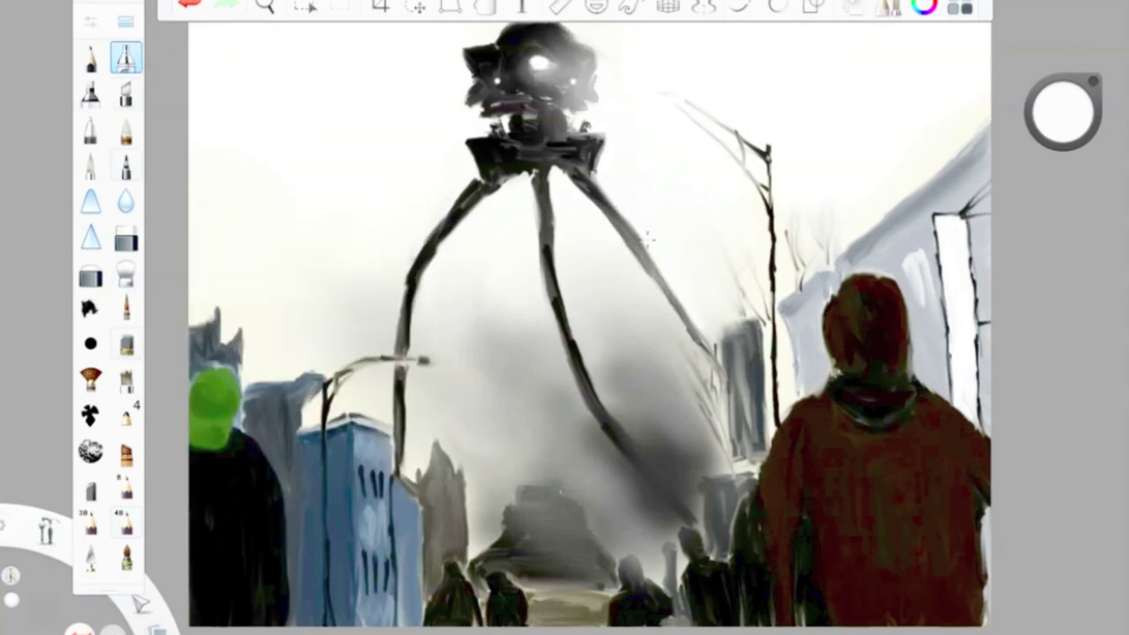
Letter the white vertical sign with red capitals starting OURIV down its length and fade the lower letters with the airbrush.
{"action": "left_click", "coordinate": [1063, 110]}
{"action": "left_click_drag", "start_coordinate": [947, 238], "coordinate": [959, 250]}
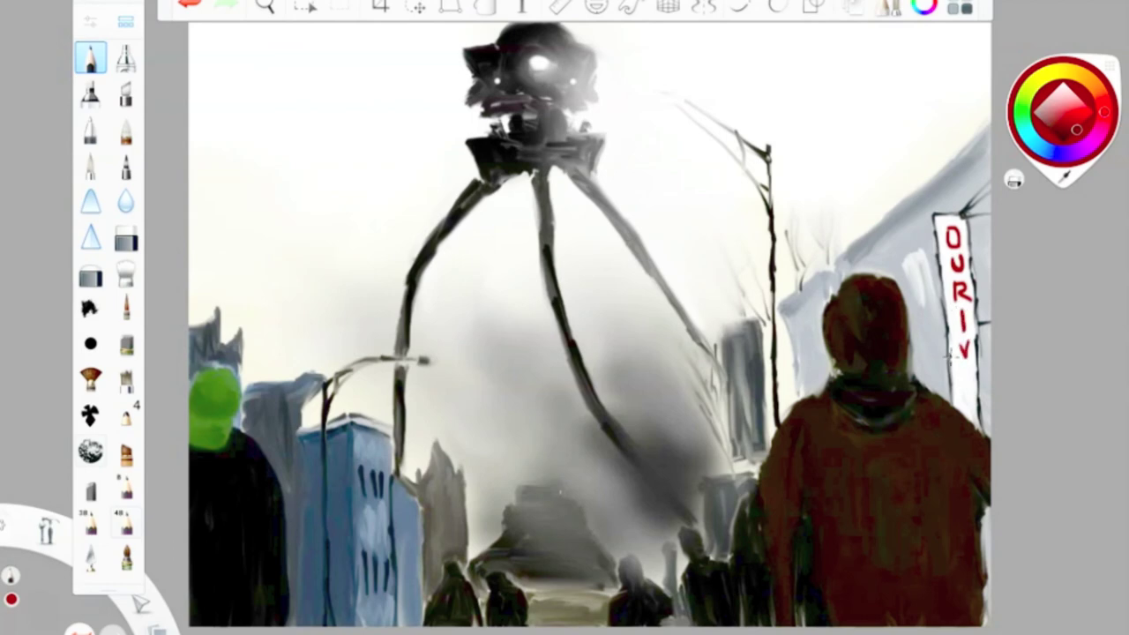
{"action": "left_click", "coordinate": [125, 57]}
{"action": "left_click", "coordinate": [125, 58]}
{"action": "left_click_drag", "start_coordinate": [961, 335], "coordinate": [965, 423]}
{"action": "left_click_drag", "start_coordinate": [956, 309], "coordinate": [965, 414]}
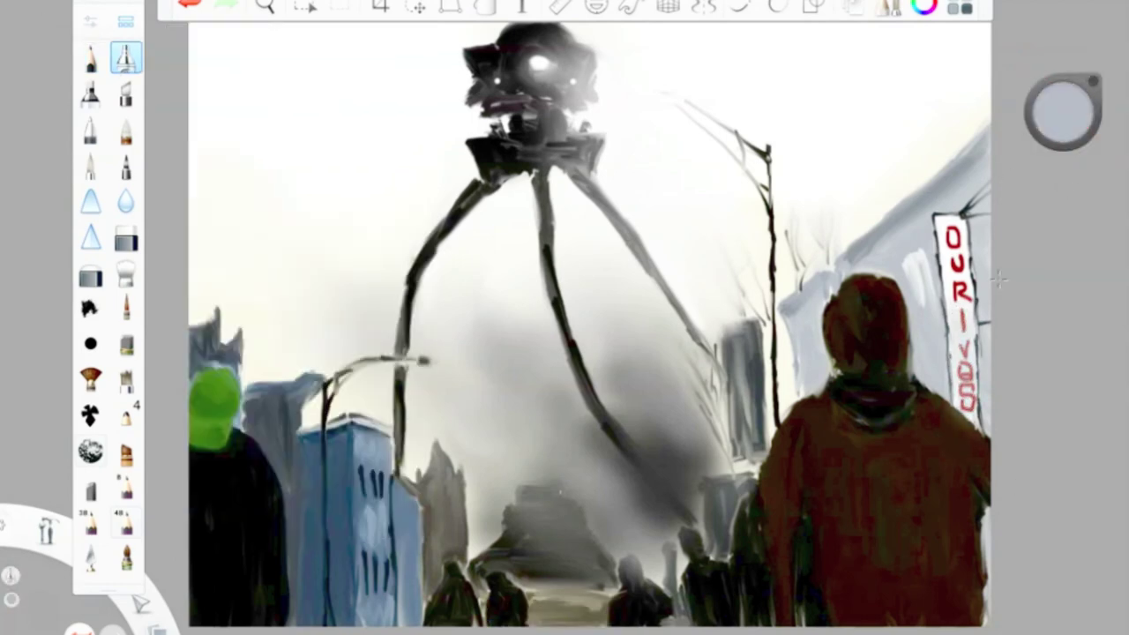
Darken the jagged building beside the blue one, the narrow tower and the small block below it with dark grey strokes.
{"action": "left_click", "coordinate": [1063, 110]}
{"action": "left_click", "coordinate": [1062, 132]}
{"action": "left_click", "coordinate": [126, 306]}
{"action": "left_click_drag", "start_coordinate": [441, 451], "coordinate": [438, 529]}
{"action": "left_click_drag", "start_coordinate": [458, 471], "coordinate": [445, 547]}
{"action": "left_click_drag", "start_coordinate": [406, 476], "coordinate": [414, 551]}
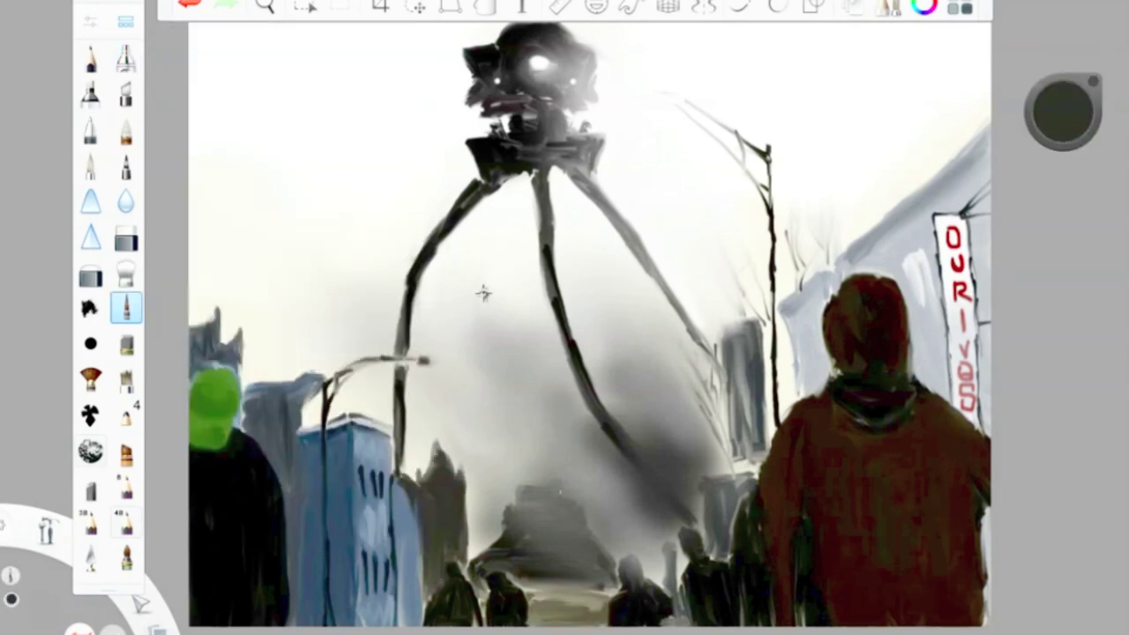
{"action": "mouse_move", "coordinate": [732, 328]}
{"action": "left_mouse_down"}
{"action": "mouse_move", "coordinate": [739, 454]}
{"action": "mouse_move", "coordinate": [750, 463]}
{"action": "mouse_move", "coordinate": [743, 378]}
{"action": "mouse_move", "coordinate": [727, 529]}
{"action": "left_mouse_up"}
{"action": "left_click_drag", "start_coordinate": [745, 476], "coordinate": [736, 558]}
{"action": "left_click_drag", "start_coordinate": [707, 476], "coordinate": [710, 555]}
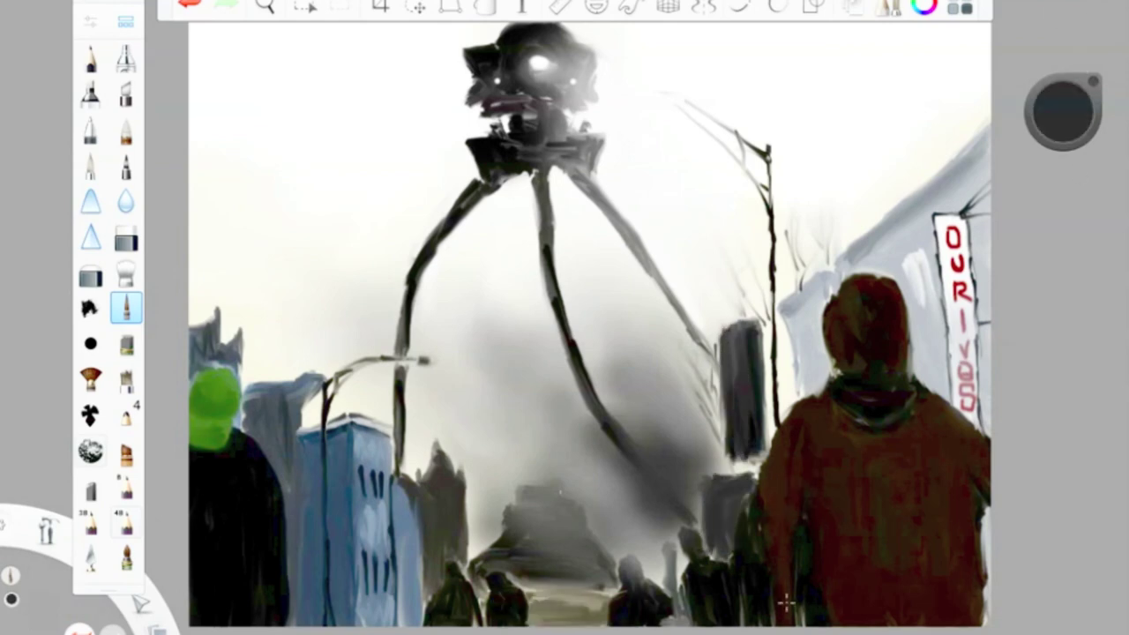
Thicken the right street lamp's pole in black and add a pale grey lamp head at the end of its arm.
{"action": "left_click_drag", "start_coordinate": [1065, 115], "coordinate": [1064, 132]}
{"action": "mouse_move", "coordinate": [773, 252]}
{"action": "left_mouse_down"}
{"action": "mouse_move", "coordinate": [772, 412]}
{"action": "mouse_move", "coordinate": [773, 319]}
{"action": "left_mouse_up"}
{"action": "left_click_drag", "start_coordinate": [773, 196], "coordinate": [785, 435]}
{"action": "left_click_drag", "start_coordinate": [764, 145], "coordinate": [771, 217]}
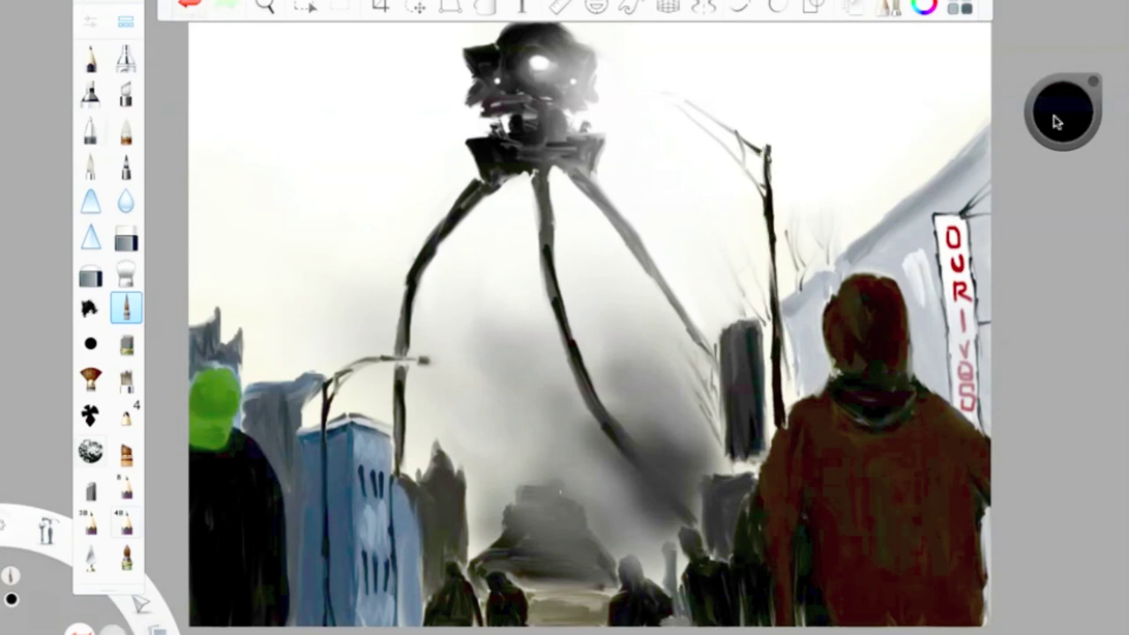
{"action": "left_click", "coordinate": [633, 98], "text": "alt"}
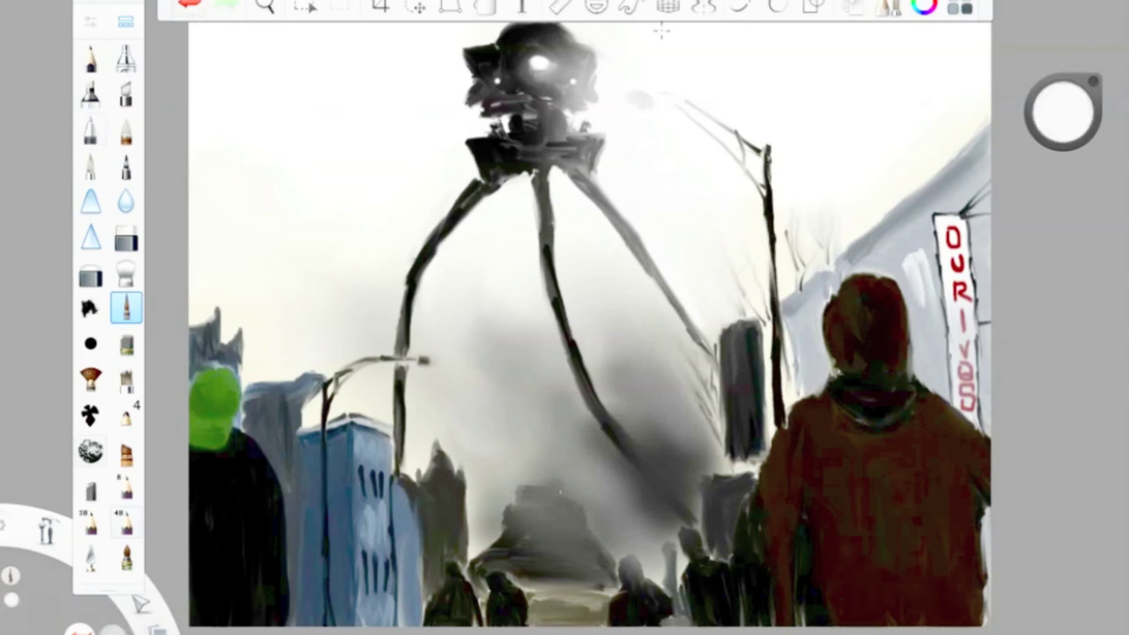
Paint grey criss-crossing bands over the black back of the green-headed figure.
{"action": "left_click_drag", "start_coordinate": [219, 451], "coordinate": [216, 625]}
{"action": "left_click", "coordinate": [196, 457], "text": "alt"}
{"action": "left_click_drag", "start_coordinate": [247, 471], "coordinate": [275, 531]}
{"action": "mouse_move", "coordinate": [265, 436]}
{"action": "left_mouse_down"}
{"action": "mouse_move", "coordinate": [229, 467]}
{"action": "mouse_move", "coordinate": [221, 617]}
{"action": "left_mouse_up"}
{"action": "left_click", "coordinate": [201, 582], "text": "alt"}
{"action": "mouse_move", "coordinate": [229, 467]}
{"action": "left_mouse_down"}
{"action": "mouse_move", "coordinate": [212, 494]}
{"action": "mouse_move", "coordinate": [273, 556]}
{"action": "left_mouse_up"}
{"action": "left_click_drag", "start_coordinate": [247, 436], "coordinate": [282, 626]}
{"action": "left_click", "coordinate": [346, 354], "text": "alt"}
{"action": "left_click_drag", "start_coordinate": [240, 501], "coordinate": [216, 617]}
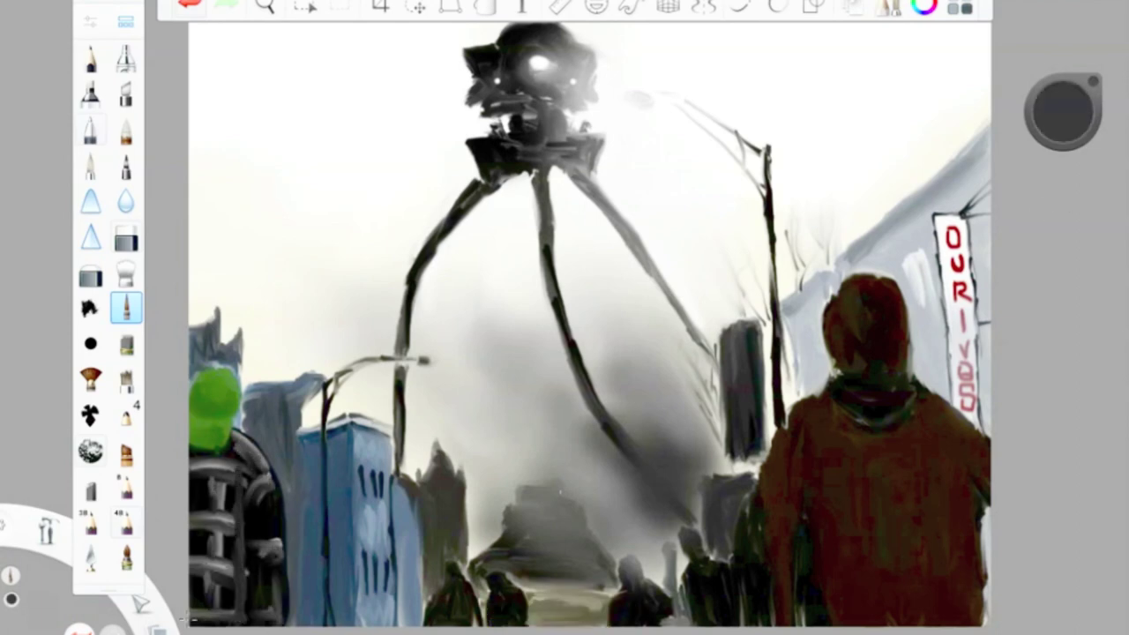
Tone down the grey bands on the green-headed figure's back with black strokes.
{"action": "left_click_drag", "start_coordinate": [190, 538], "coordinate": [236, 582]}
{"action": "left_click", "coordinate": [197, 529], "text": "alt"}
{"action": "left_click_drag", "start_coordinate": [195, 512], "coordinate": [199, 535]}
{"action": "left_click_drag", "start_coordinate": [220, 463], "coordinate": [234, 526]}
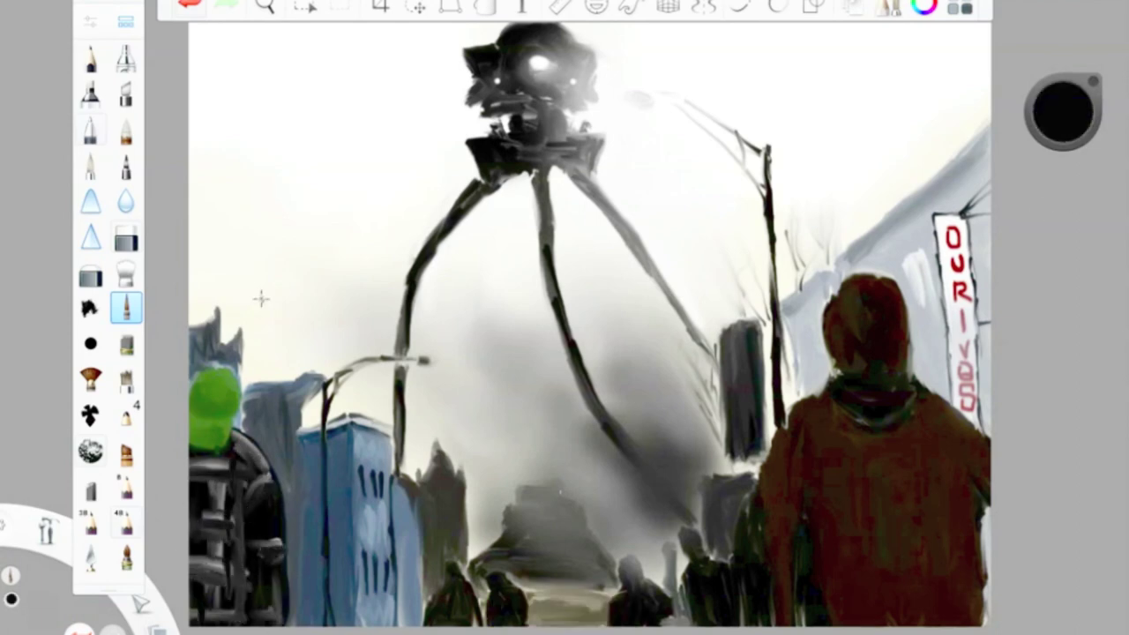
Add a pale band on the sleeve of the brown-coated figure and a black hem along the coat's lower edge.
{"action": "left_click", "coordinate": [970, 350], "text": "alt"}
{"action": "left_click_drag", "start_coordinate": [1062, 102], "coordinate": [1062, 141]}
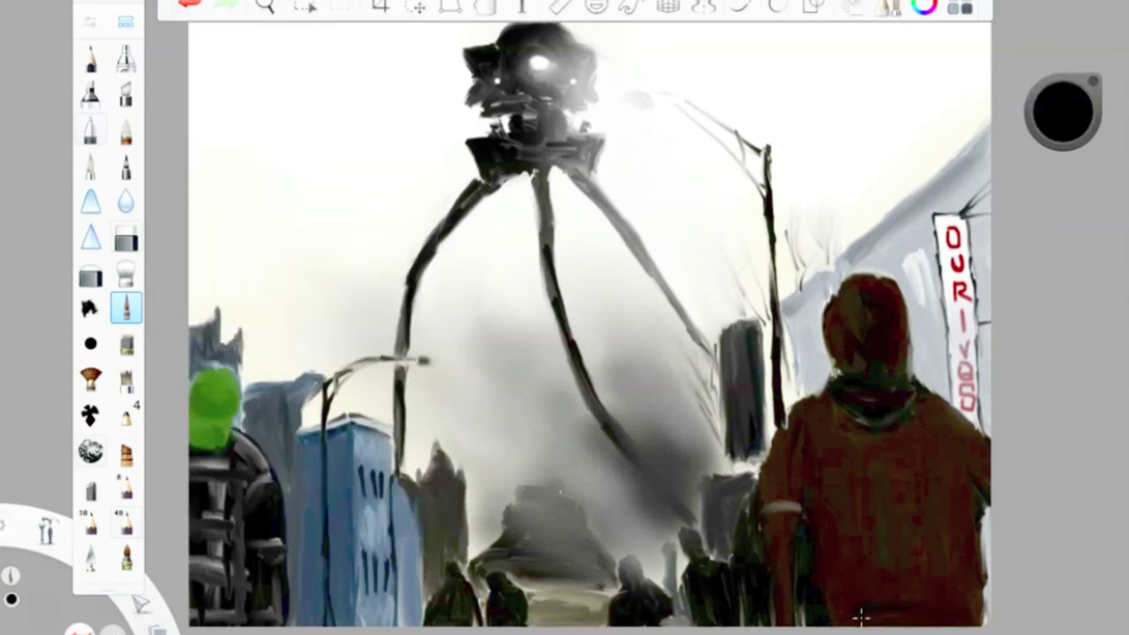
Darken the distant silhouettes, the central building and the upper parts of the tripod's three legs with black strokes.
{"action": "left_click_drag", "start_coordinate": [624, 561], "coordinate": [640, 584]}
{"action": "mouse_move", "coordinate": [499, 565]}
{"action": "left_mouse_down"}
{"action": "mouse_move", "coordinate": [589, 554]}
{"action": "mouse_move", "coordinate": [538, 493]}
{"action": "left_mouse_up"}
{"action": "left_click_drag", "start_coordinate": [538, 169], "coordinate": [539, 267]}
{"action": "left_click_drag", "start_coordinate": [484, 187], "coordinate": [416, 252]}
{"action": "left_click_drag", "start_coordinate": [566, 167], "coordinate": [669, 300]}
{"action": "left_click_drag", "start_coordinate": [1063, 141], "coordinate": [1063, 97]}
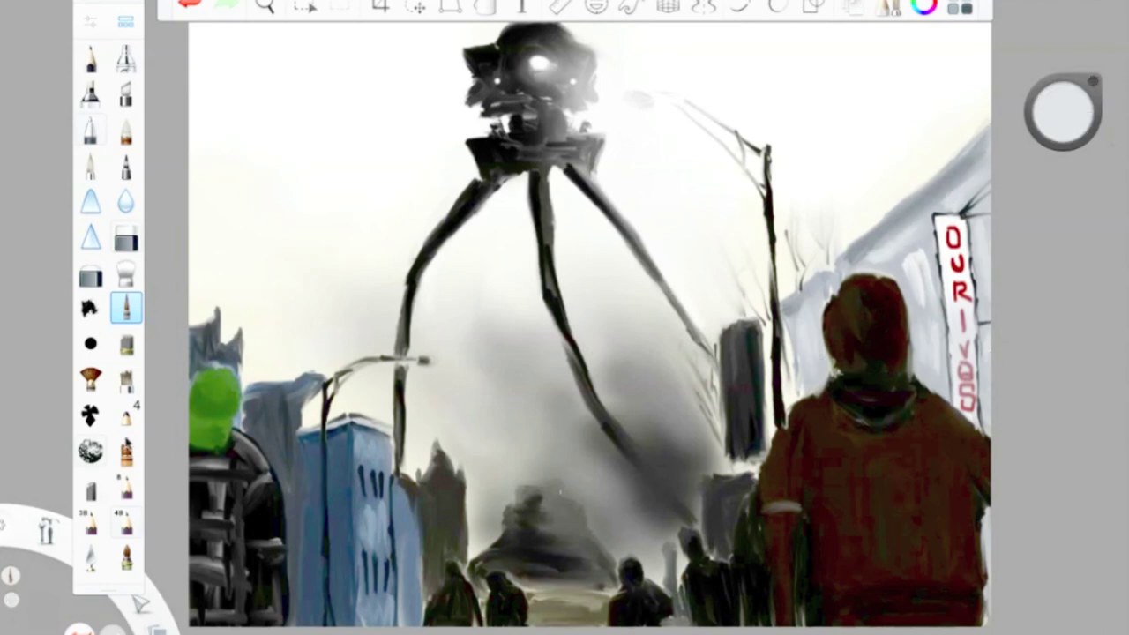
Paint out the windows on the blue building with pale blue strokes and darken the grey spired building beside it with black.
{"action": "left_click_drag", "start_coordinate": [370, 436], "coordinate": [371, 538]}
{"action": "left_click_drag", "start_coordinate": [370, 622], "coordinate": [372, 511]}
{"action": "mouse_move", "coordinate": [370, 450]}
{"action": "left_mouse_down"}
{"action": "mouse_move", "coordinate": [357, 507]}
{"action": "mouse_move", "coordinate": [375, 608]}
{"action": "left_mouse_up"}
{"action": "left_click_drag", "start_coordinate": [380, 489], "coordinate": [381, 539]}
{"action": "left_click_drag", "start_coordinate": [351, 445], "coordinate": [350, 622]}
{"action": "mouse_move", "coordinate": [402, 529]}
{"action": "left_mouse_down"}
{"action": "mouse_move", "coordinate": [397, 622]}
{"action": "mouse_move", "coordinate": [397, 511]}
{"action": "left_mouse_up"}
{"action": "left_click_drag", "start_coordinate": [437, 450], "coordinate": [440, 586]}
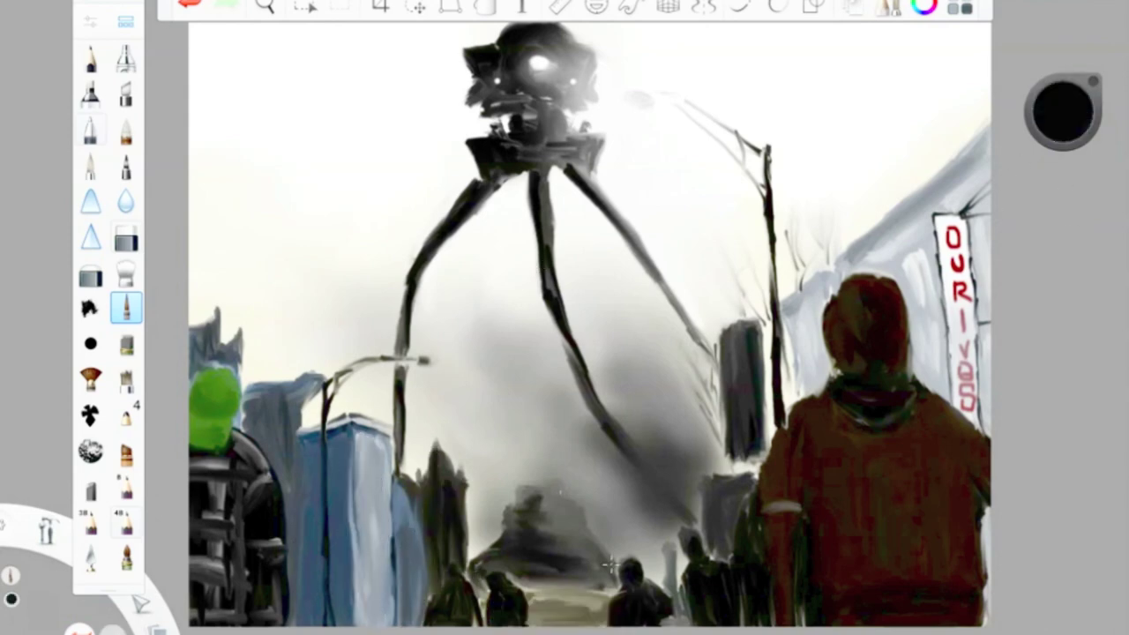
Airbrush soft black smoke around the lower part of the tripod's leg nearest the blue building and towards the central building.
{"action": "left_click", "coordinate": [127, 57]}
{"action": "left_click_drag", "start_coordinate": [511, 282], "coordinate": [299, 415]}
{"action": "left_click_drag", "start_coordinate": [414, 423], "coordinate": [526, 522]}
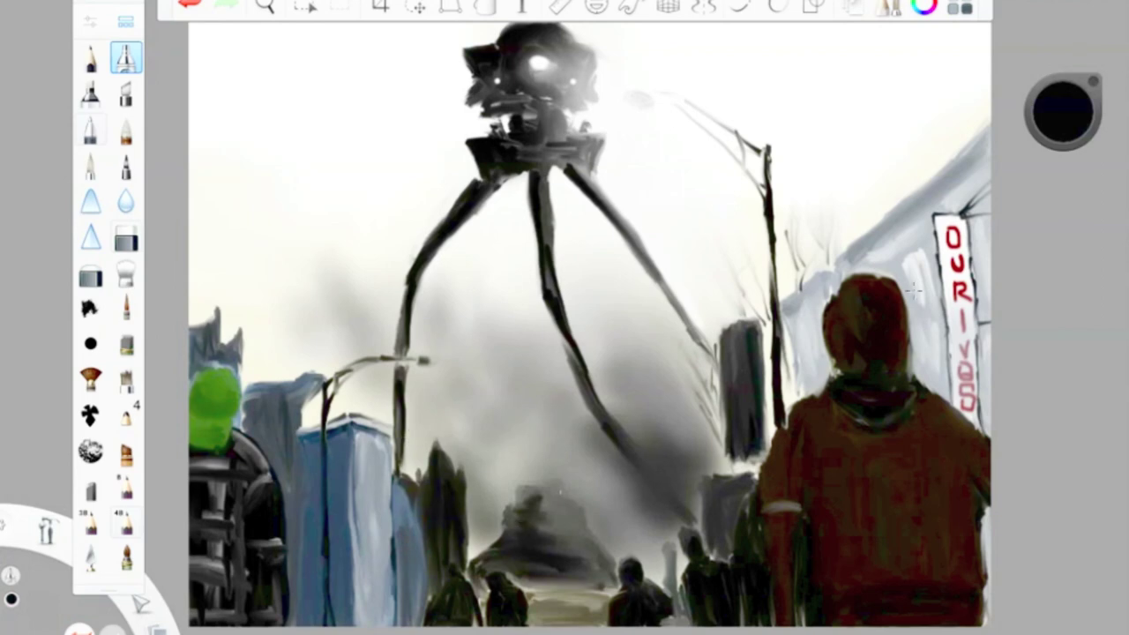
Paint the collar of the brown-coated figure dark blue.
{"action": "left_click_drag", "start_coordinate": [1063, 110], "coordinate": [1073, 159]}
{"action": "mouse_move", "coordinate": [846, 388]}
{"action": "left_mouse_down"}
{"action": "mouse_move", "coordinate": [908, 415]}
{"action": "mouse_move", "coordinate": [881, 419]}
{"action": "left_mouse_up"}
{"action": "left_click", "coordinate": [126, 307]}
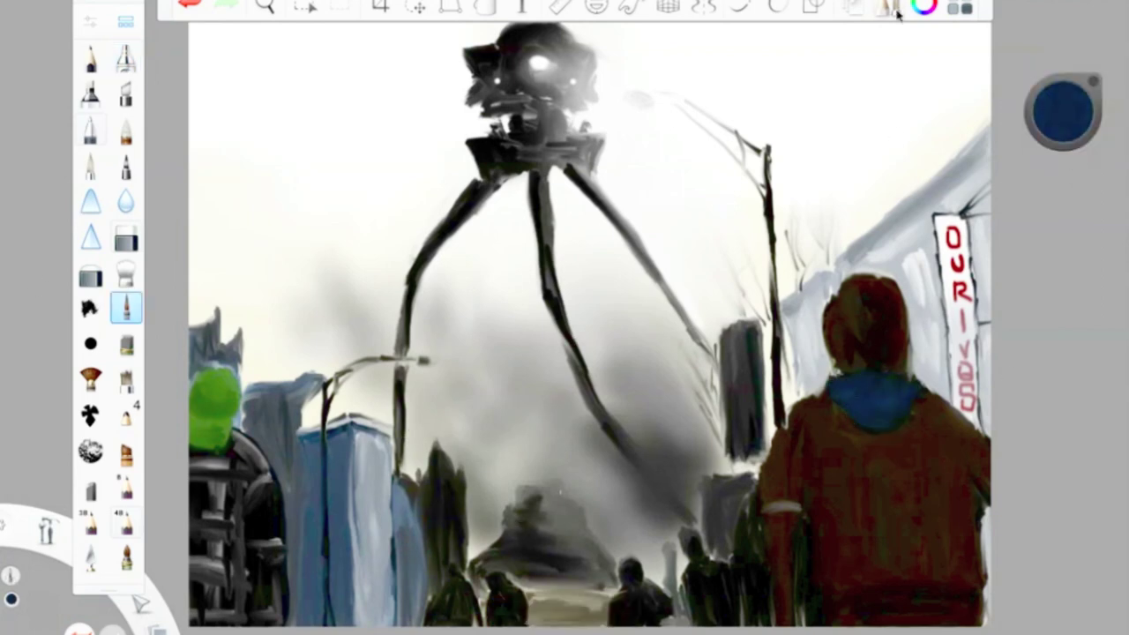
Rework the surface of the tripod's head and jaw with dark grey brush strokes.
{"action": "left_click_drag", "start_coordinate": [1063, 110], "coordinate": [1063, 145]}
{"action": "mouse_move", "coordinate": [476, 53]}
{"action": "left_mouse_down"}
{"action": "mouse_move", "coordinate": [556, 104]}
{"action": "mouse_move", "coordinate": [547, 168]}
{"action": "left_mouse_up"}
{"action": "mouse_move", "coordinate": [534, 113]}
{"action": "left_mouse_down"}
{"action": "mouse_move", "coordinate": [556, 163]}
{"action": "mouse_move", "coordinate": [573, 106]}
{"action": "left_mouse_up"}
{"action": "mouse_move", "coordinate": [551, 44]}
{"action": "left_mouse_down"}
{"action": "mouse_move", "coordinate": [564, 102]}
{"action": "mouse_move", "coordinate": [525, 107]}
{"action": "mouse_move", "coordinate": [515, 163]}
{"action": "left_mouse_up"}
{"action": "left_click_drag", "start_coordinate": [503, 69], "coordinate": [550, 129]}
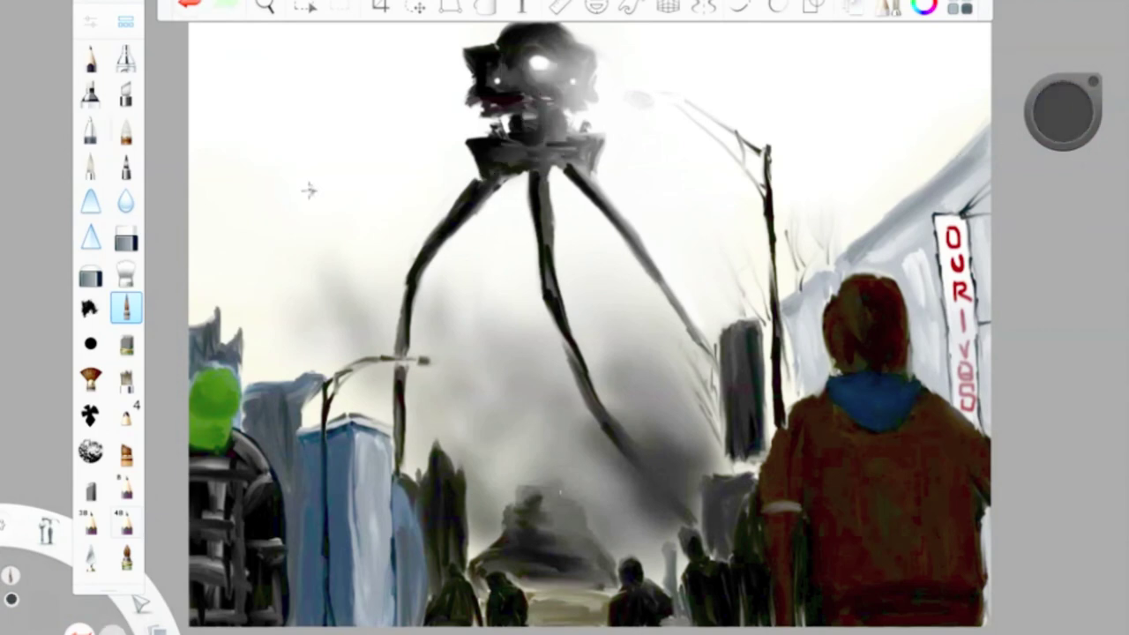
Trim the rounded top of the tripod's head to a more angular outline with white paint.
{"action": "left_click_drag", "start_coordinate": [1063, 110], "coordinate": [1063, 75]}
{"action": "left_click", "coordinate": [126, 307]}
{"action": "left_click", "coordinate": [590, 34]}
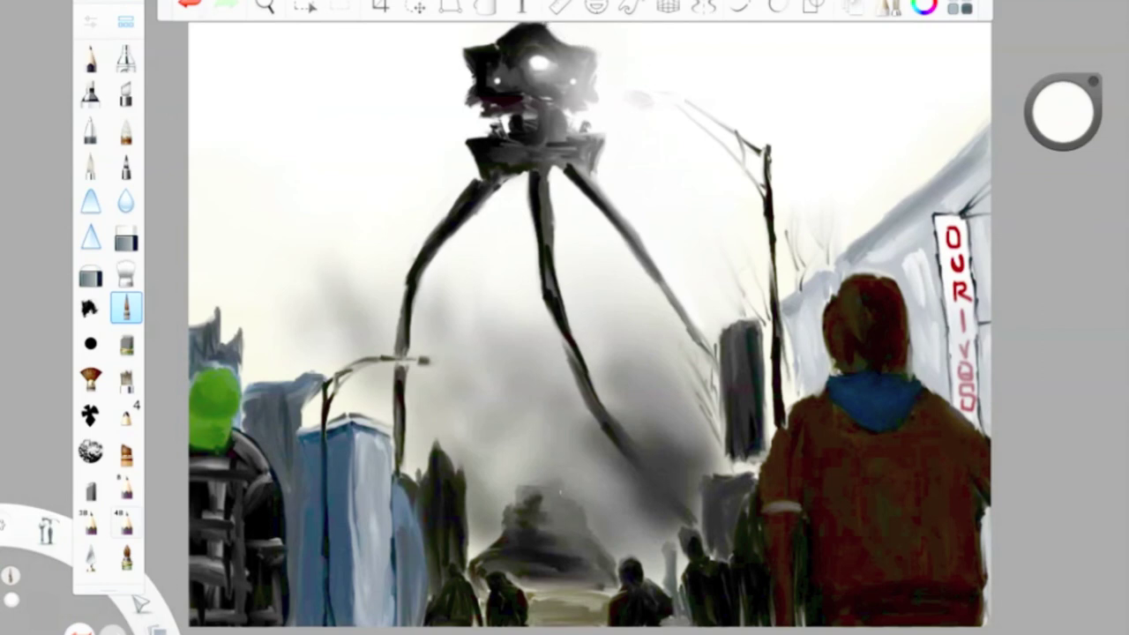
Sign the painting with a small black pencil monogram in the smoke above the grey spired building.
{"action": "left_click", "coordinate": [89, 57]}
{"action": "left_click_drag", "start_coordinate": [1063, 111], "coordinate": [1062, 141]}
{"action": "left_click", "coordinate": [90, 57]}
{"action": "left_click", "coordinate": [480, 451]}
{"action": "left_click_drag", "start_coordinate": [480, 452], "coordinate": [485, 476]}
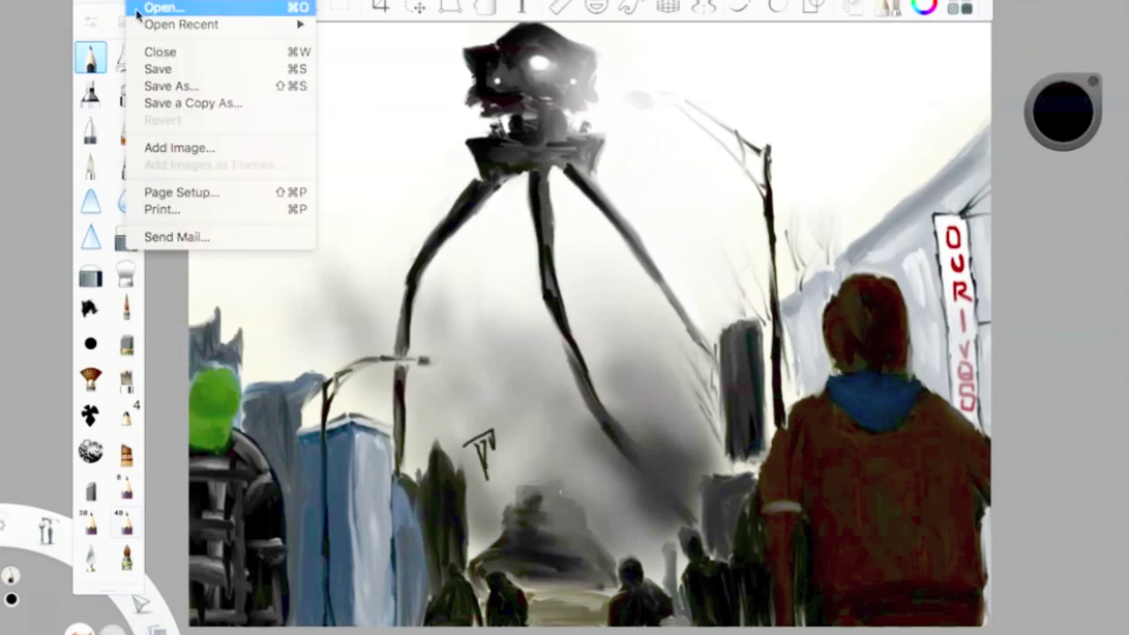
Save the painting as WAR OF THE WORLDS in PNG format in the Pictures folder.
{"action": "key", "text": "super+s"}
{"action": "type", "text": "WAR OF THE WORLDS"}
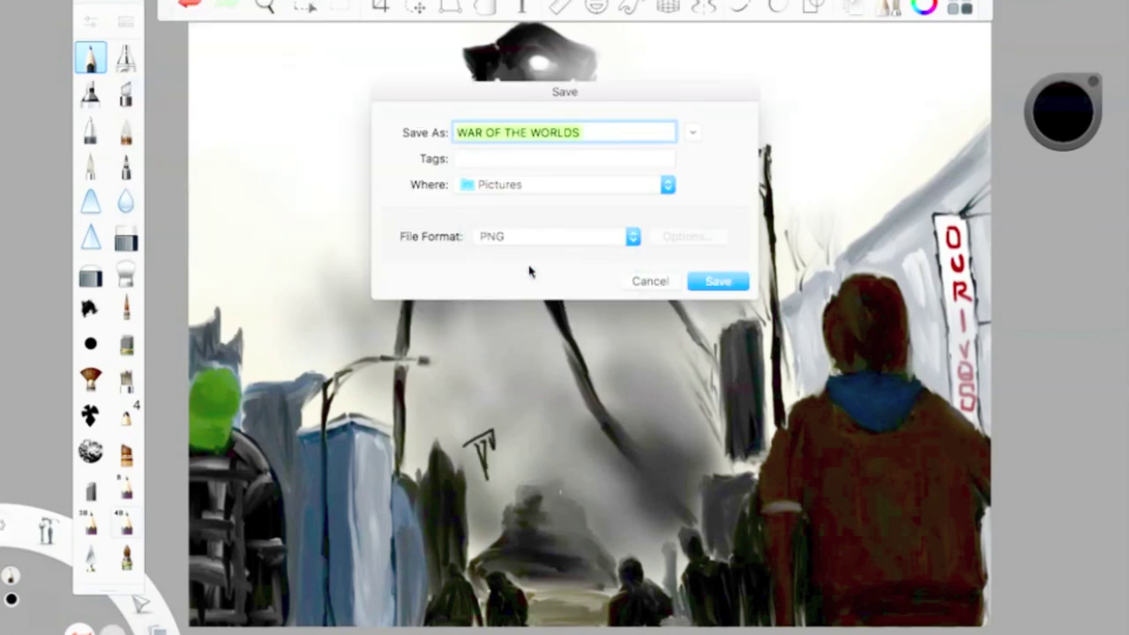
{"action": "key", "text": "Return"}
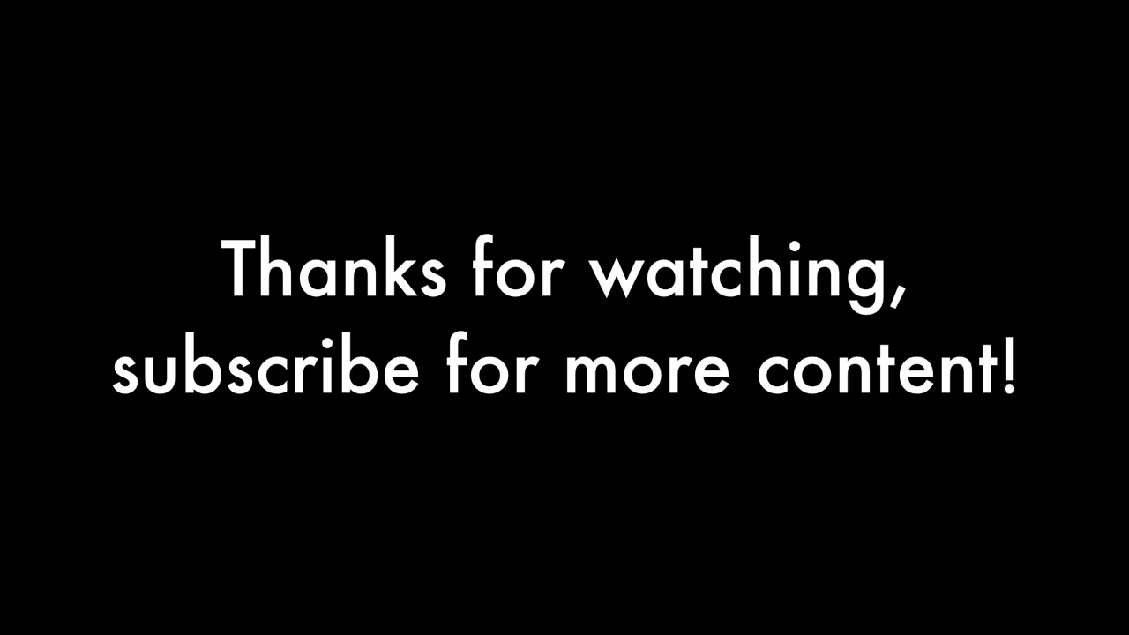